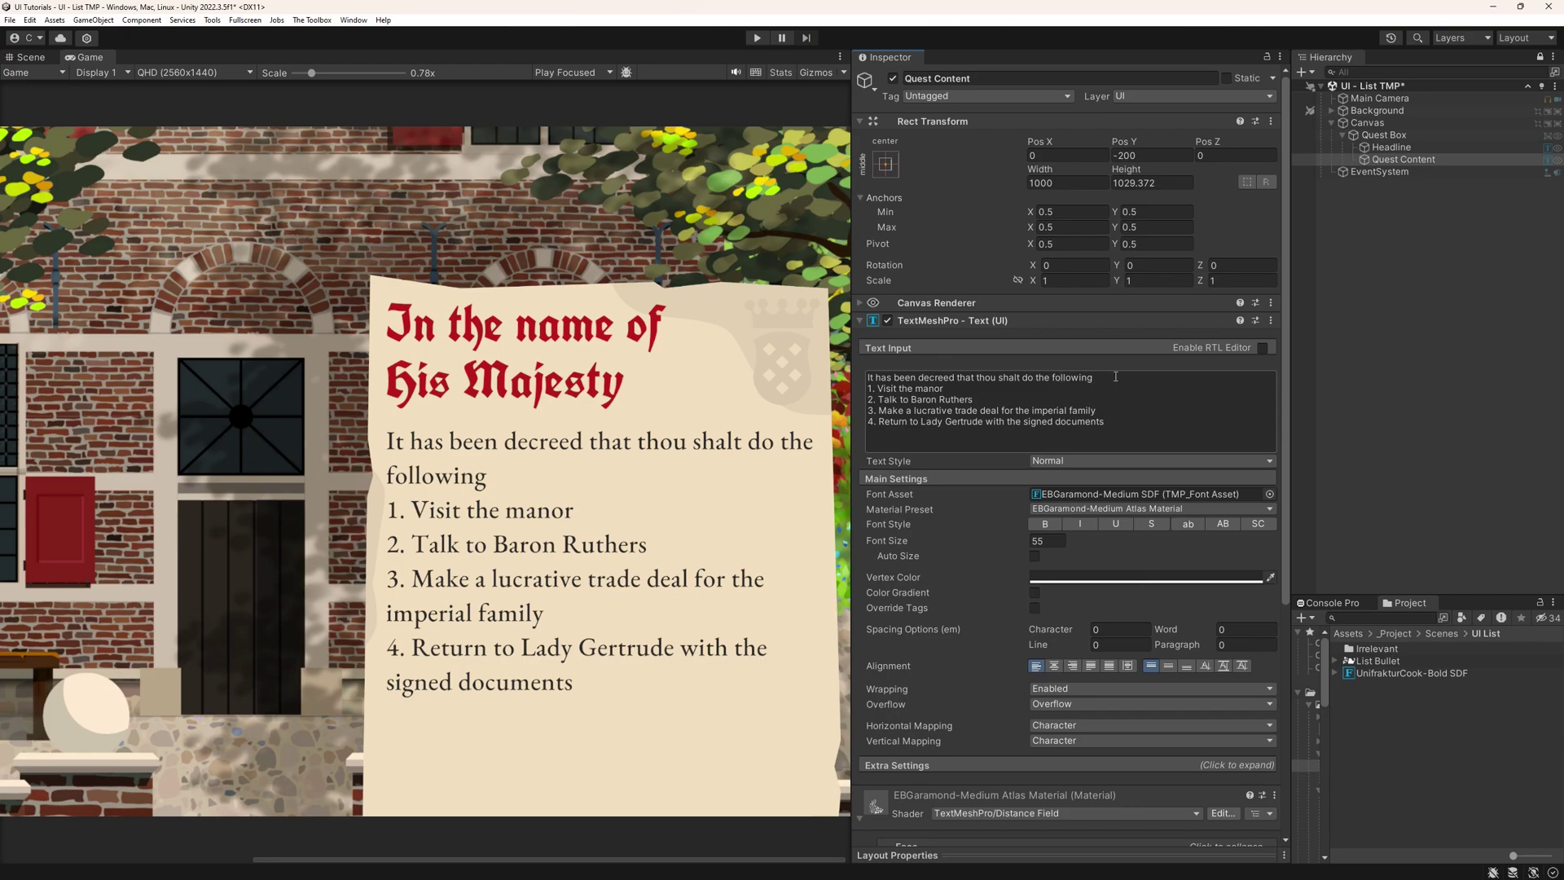
# Add a blank line after the intro sentence and replace the space after '1.' with <indent=50px>.
pyautogui.click(1109, 380)
pyautogui.press('Return')
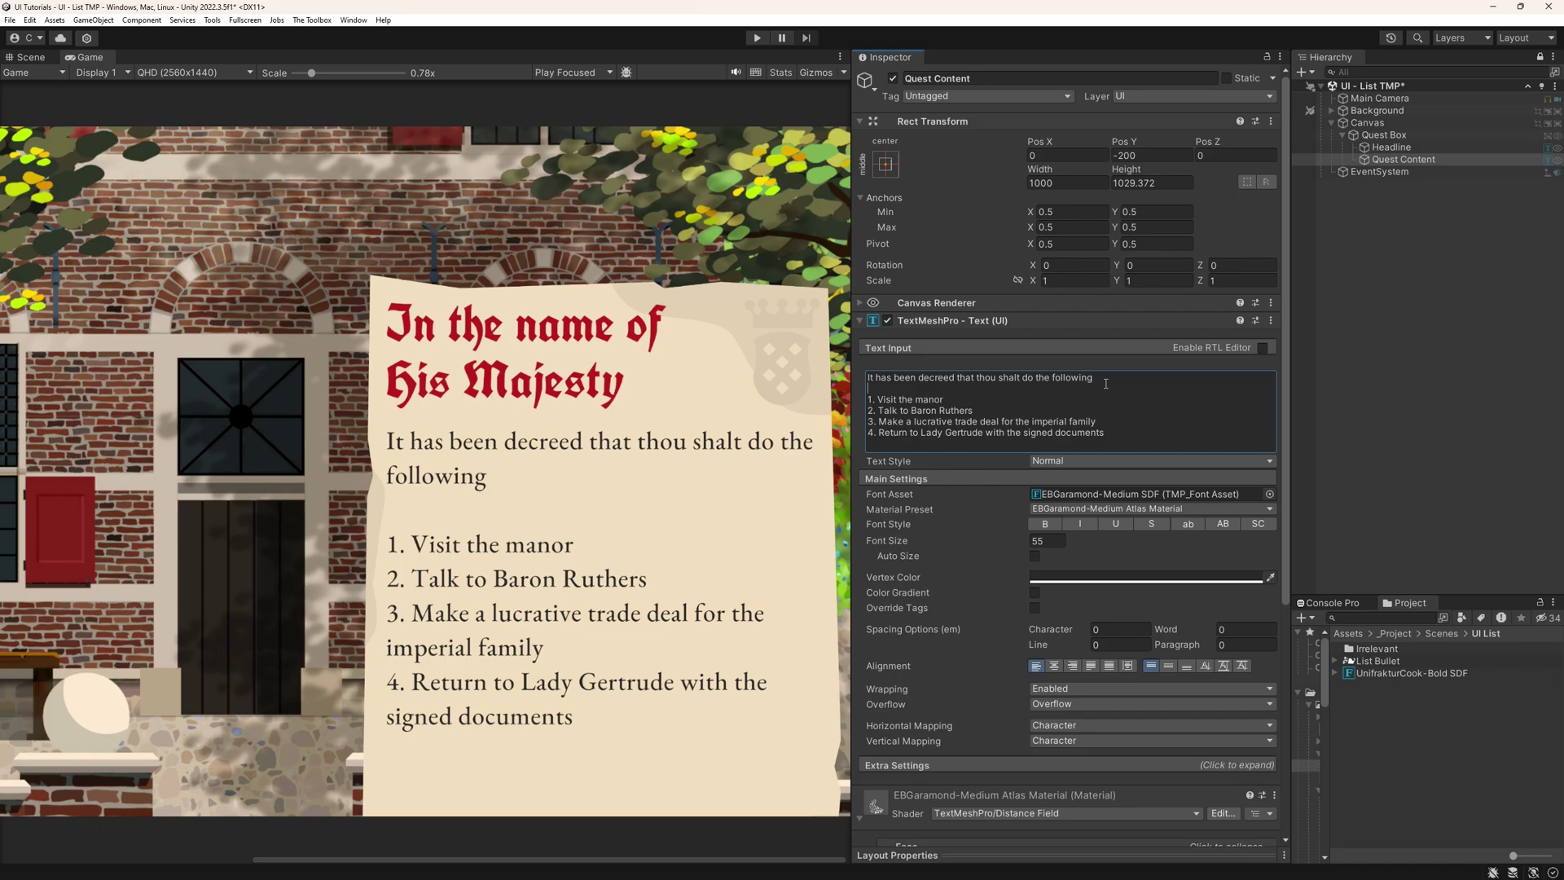
pyautogui.moveTo(878, 400); pyautogui.dragTo(875, 401)
pyautogui.write('<indent=50px>')
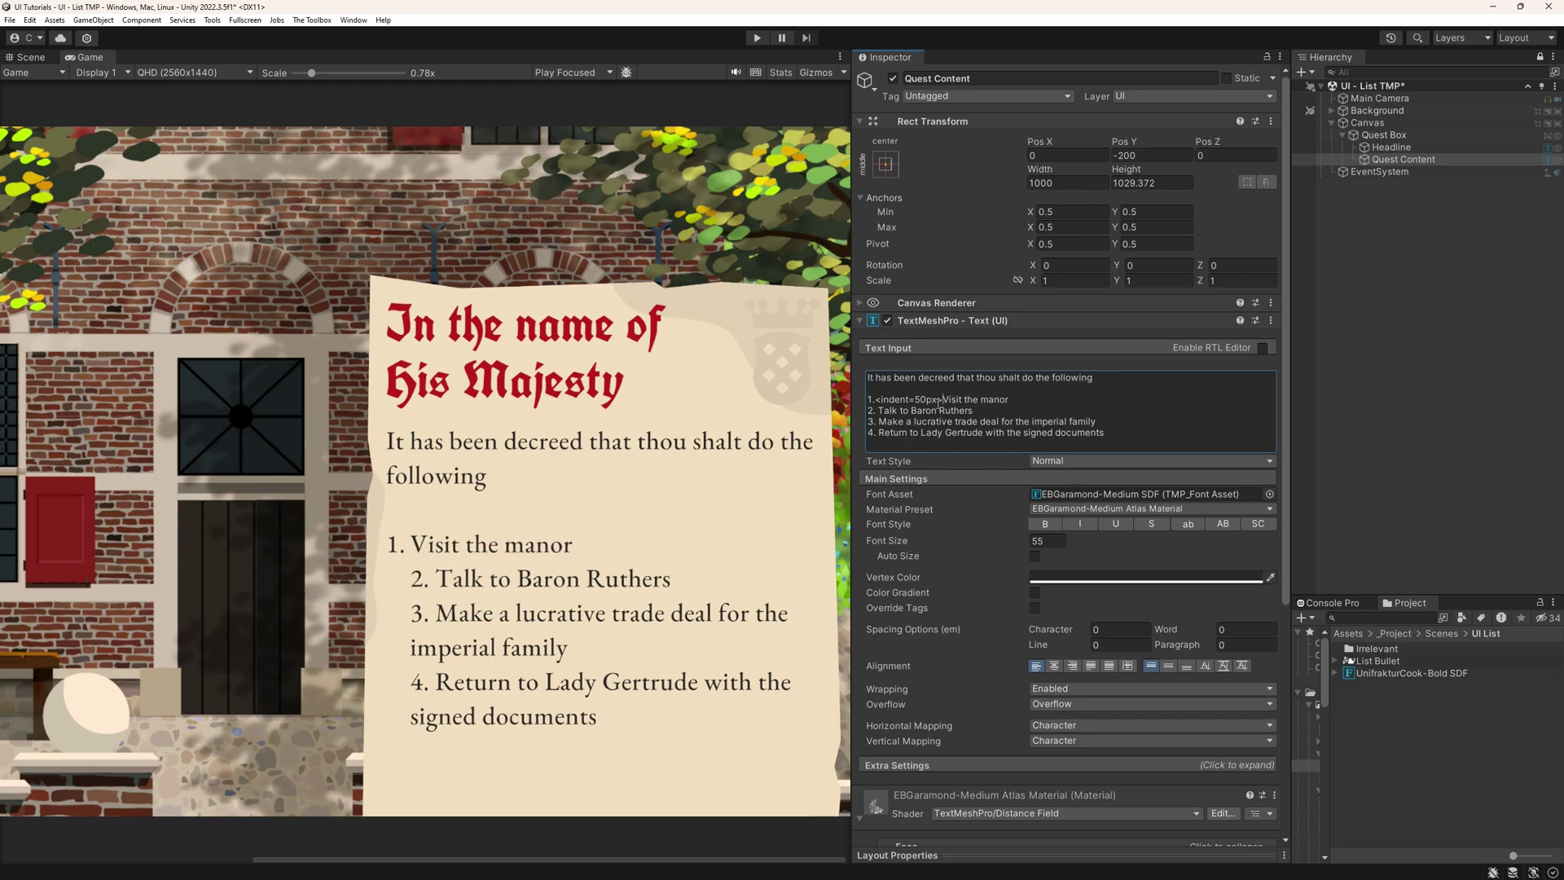
# Paste the <indent=50px> tag after the numbers 2., 3. and 4.
pyautogui.keyDown('shift'); pyautogui.click(876, 399); pyautogui.keyUp('shift')
pyautogui.hotkey('ctrl', 'c')
pyautogui.click(876, 410)
pyautogui.hotkey('ctrl', 'v')
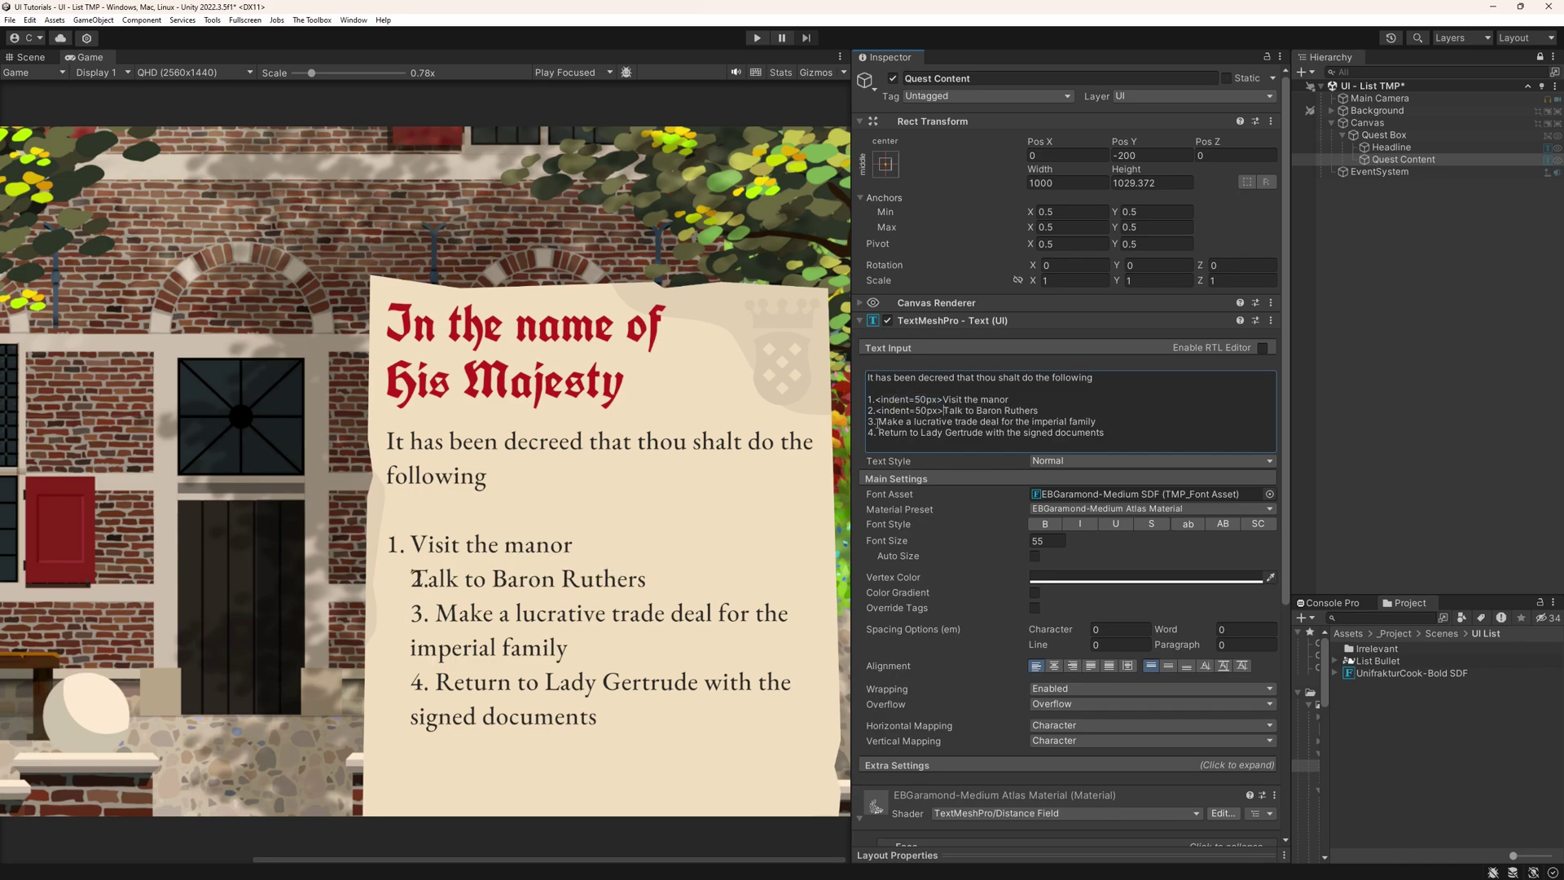
pyautogui.click(877, 421)
pyautogui.hotkey('ctrl', 'v')
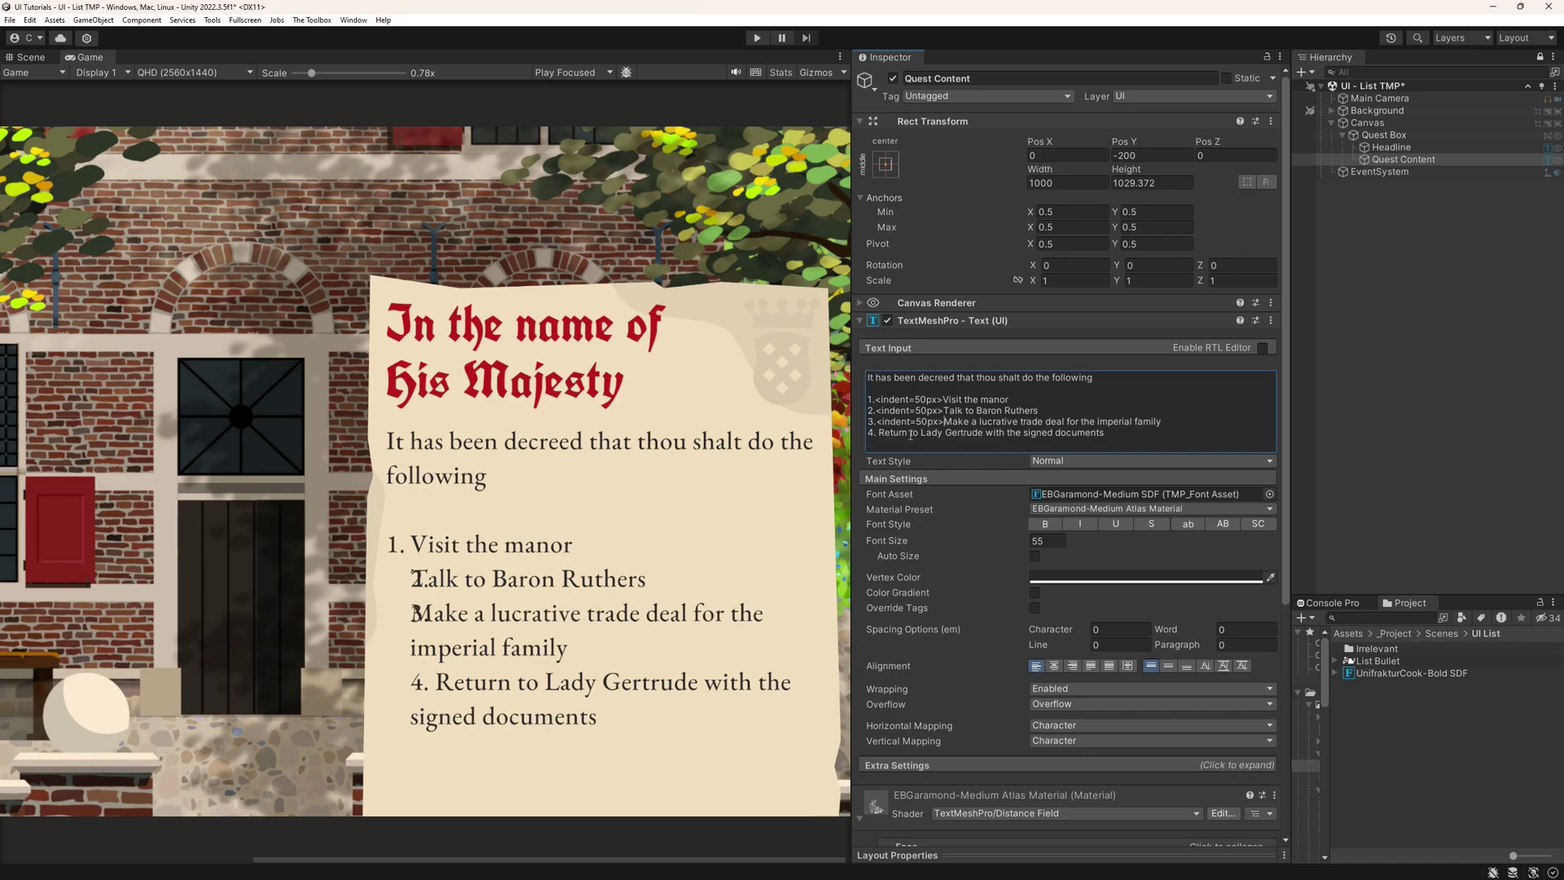
pyautogui.click(878, 433)
pyautogui.hotkey('ctrl', 'v')
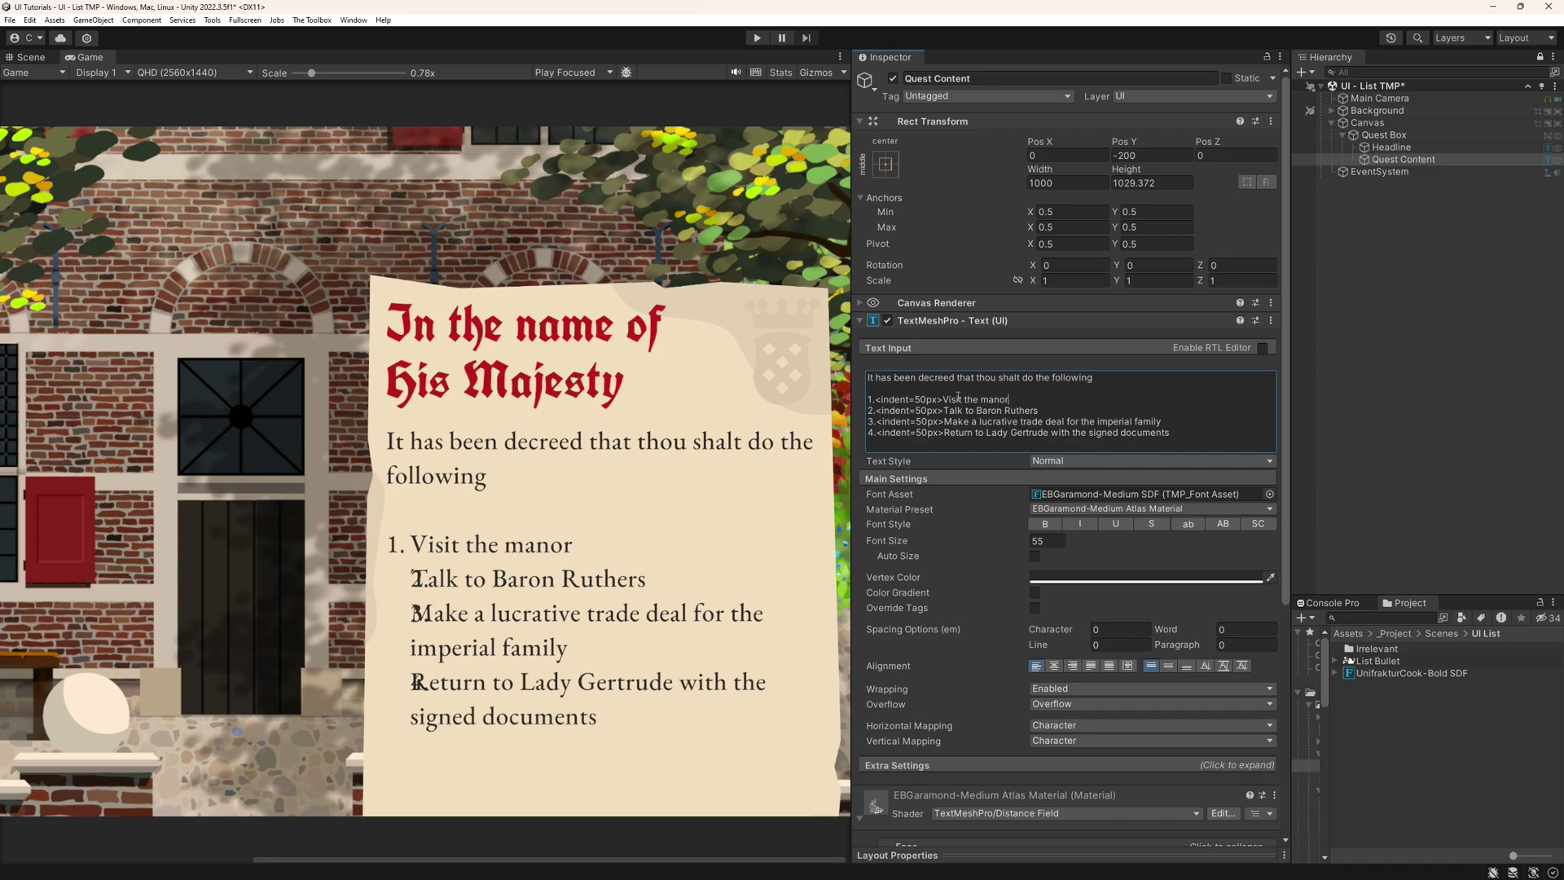
# Try a % unit on the first step's indent, then revert it to px.
pyautogui.click(922, 399)
pyautogui.moveTo(939, 400); pyautogui.dragTo(926, 401)
pyautogui.write('%')
pyautogui.press('BackSpace')
pyautogui.write('px')
# Close each step's indent with </indent> at the end of its line.
pyautogui.click(1033, 400)
pyautogui.write('</indent>')
pyautogui.moveTo(1052, 400); pyautogui.dragTo(1007, 400)
pyautogui.hotkey('ctrl', 'c')
pyautogui.click(1051, 411)
pyautogui.hotkey('ctrl', 'v')
pyautogui.hotkey('ctrl', 'v')
pyautogui.click(1186, 433)
pyautogui.hotkey('ctrl', 'v')
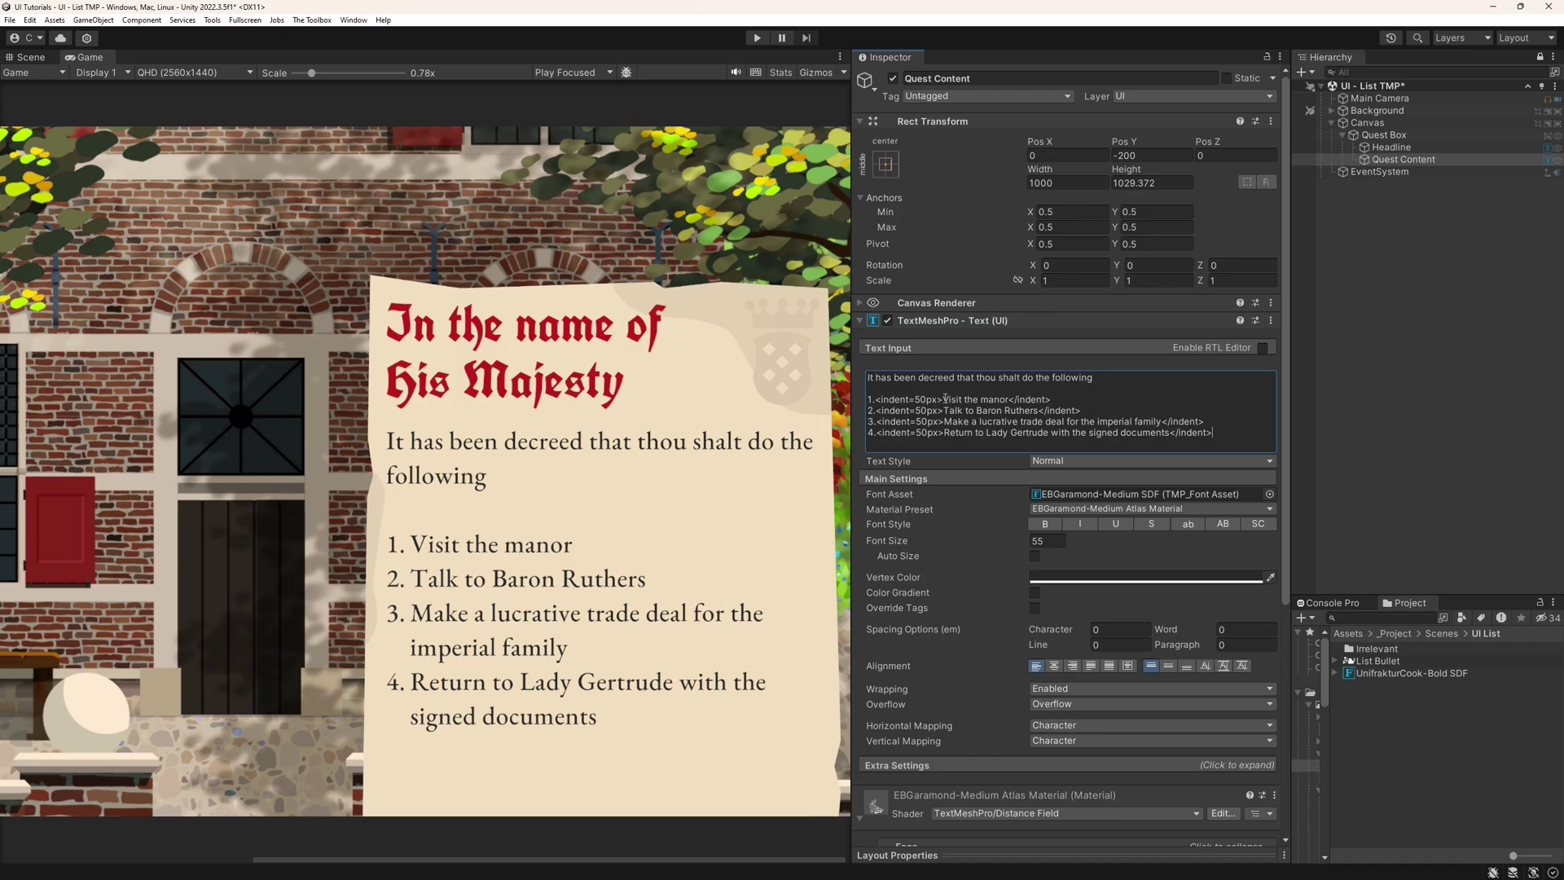
pyautogui.moveTo(942, 402); pyautogui.dragTo(877, 404)
pyautogui.hotkey('ctrl', 'c')
pyautogui.click(868, 400)
# In the Scene view, set the quest text's Extra Settings left margin to 100.
pyautogui.click(30, 58)
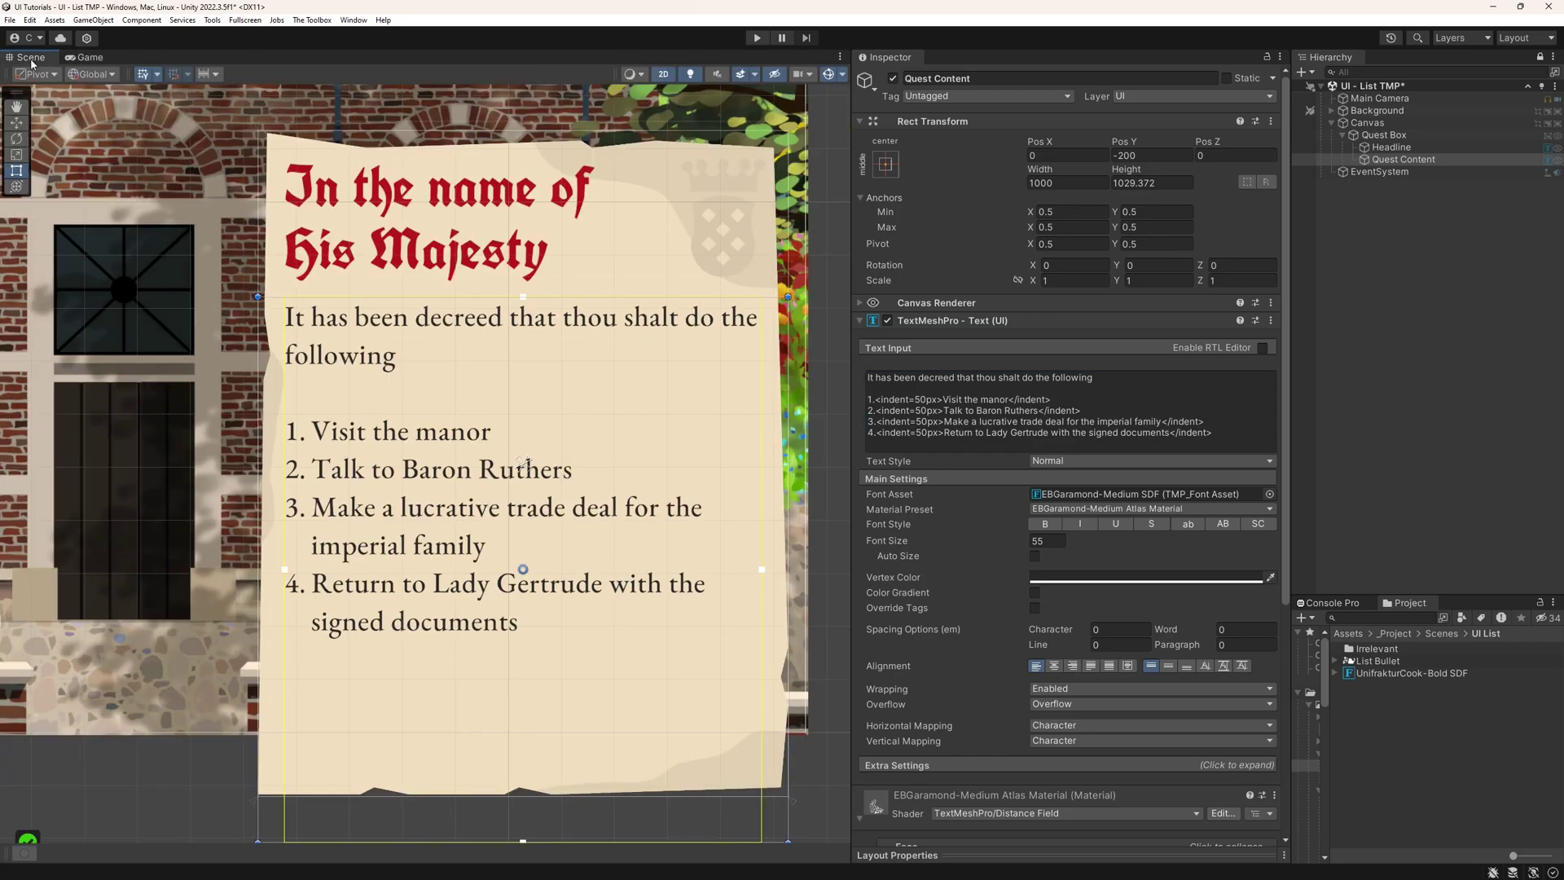
pyautogui.click(907, 765)
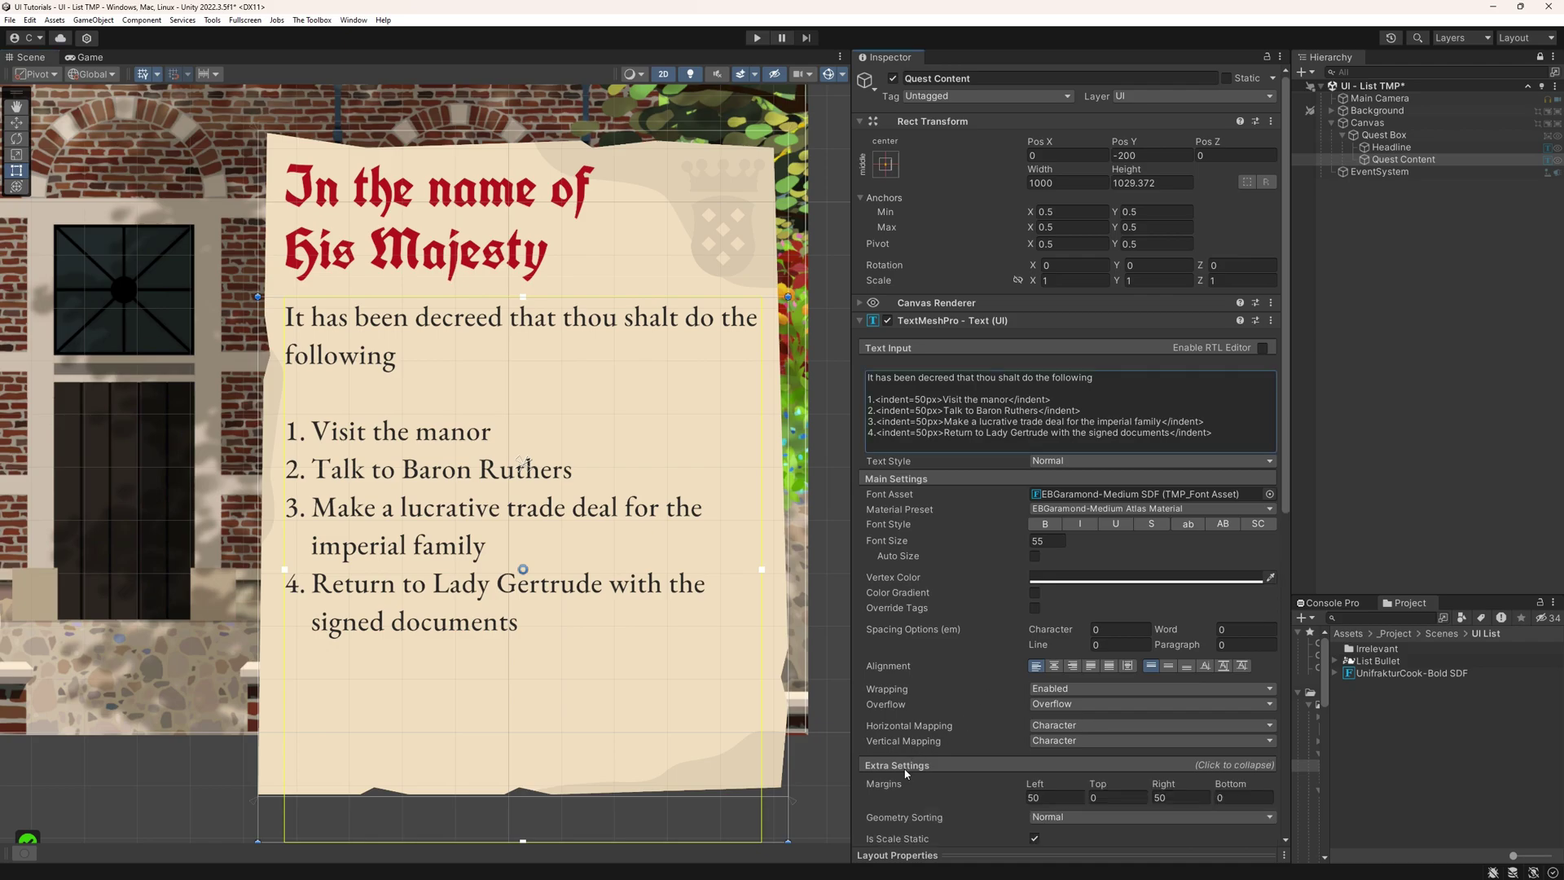
pyautogui.scroll(-5, 1037, 544)
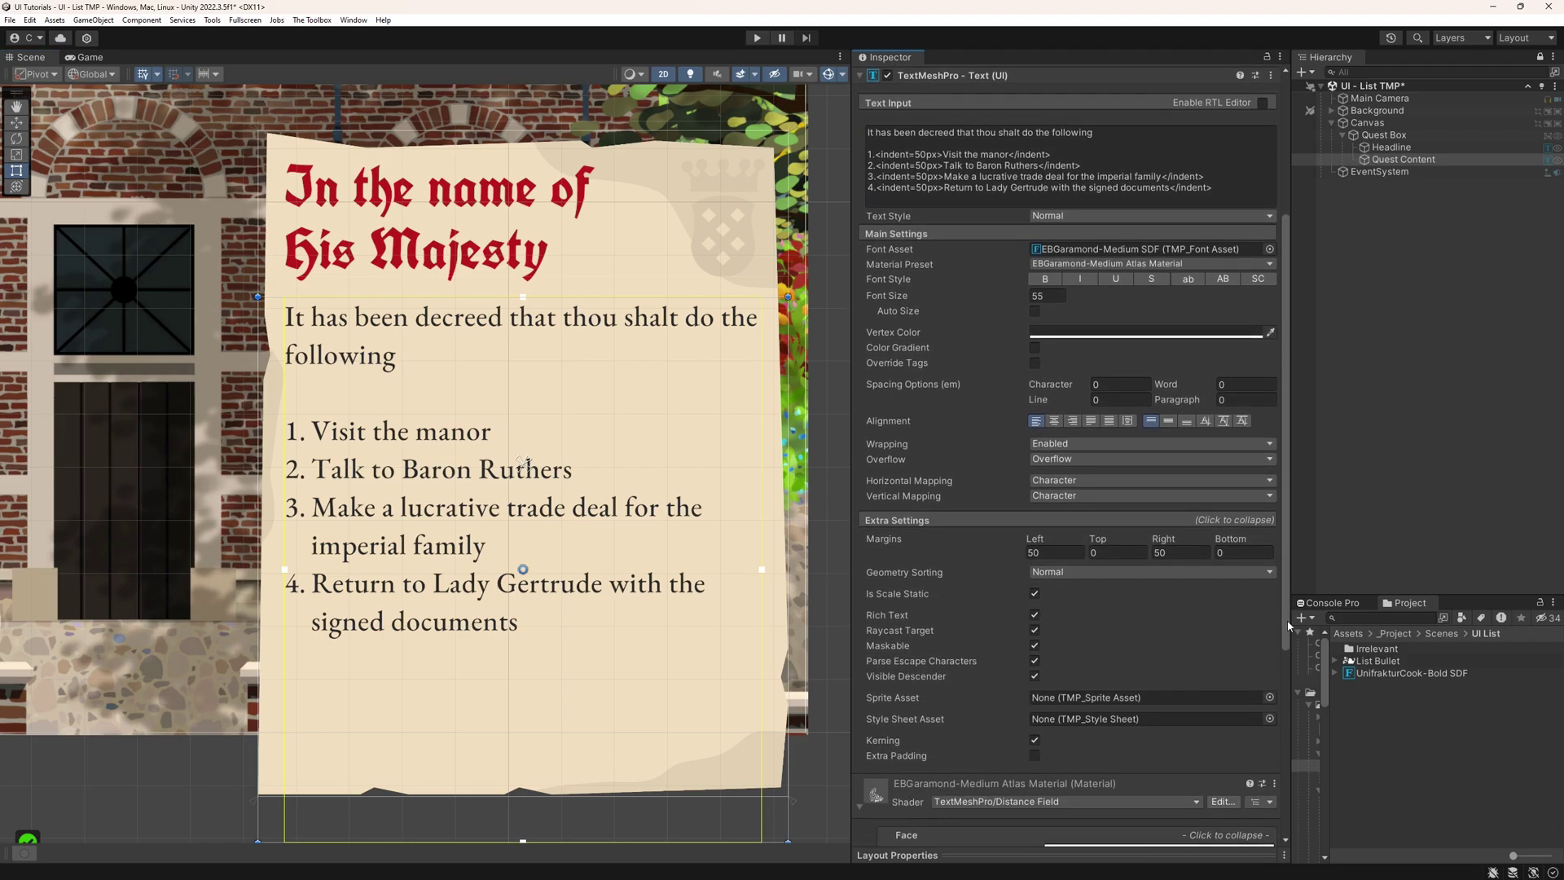
pyautogui.click(1045, 553)
pyautogui.write('100')
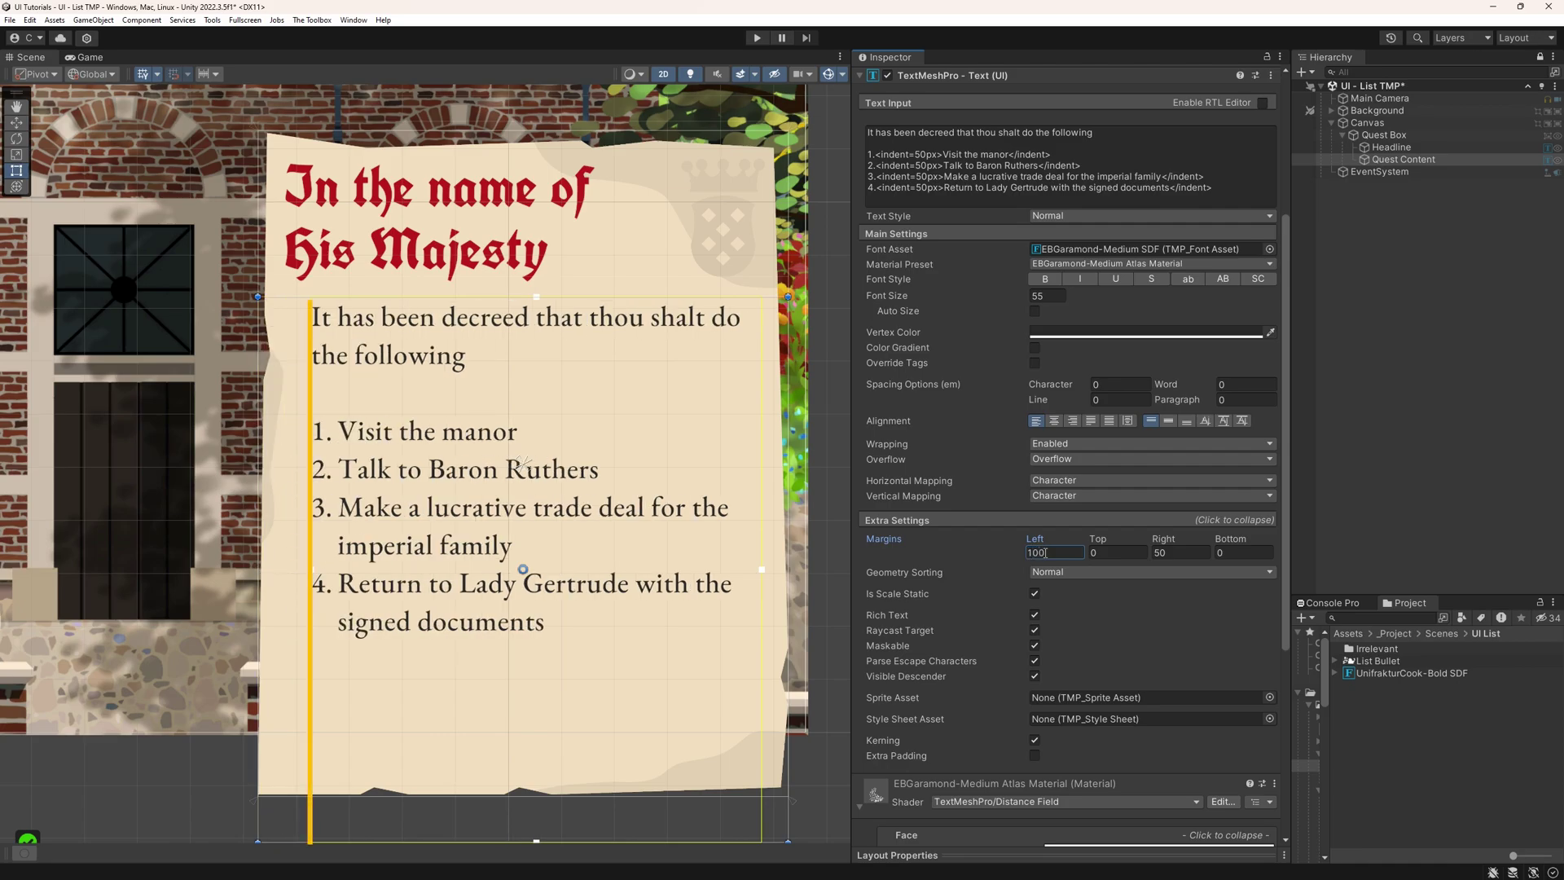
pyautogui.press('Return')
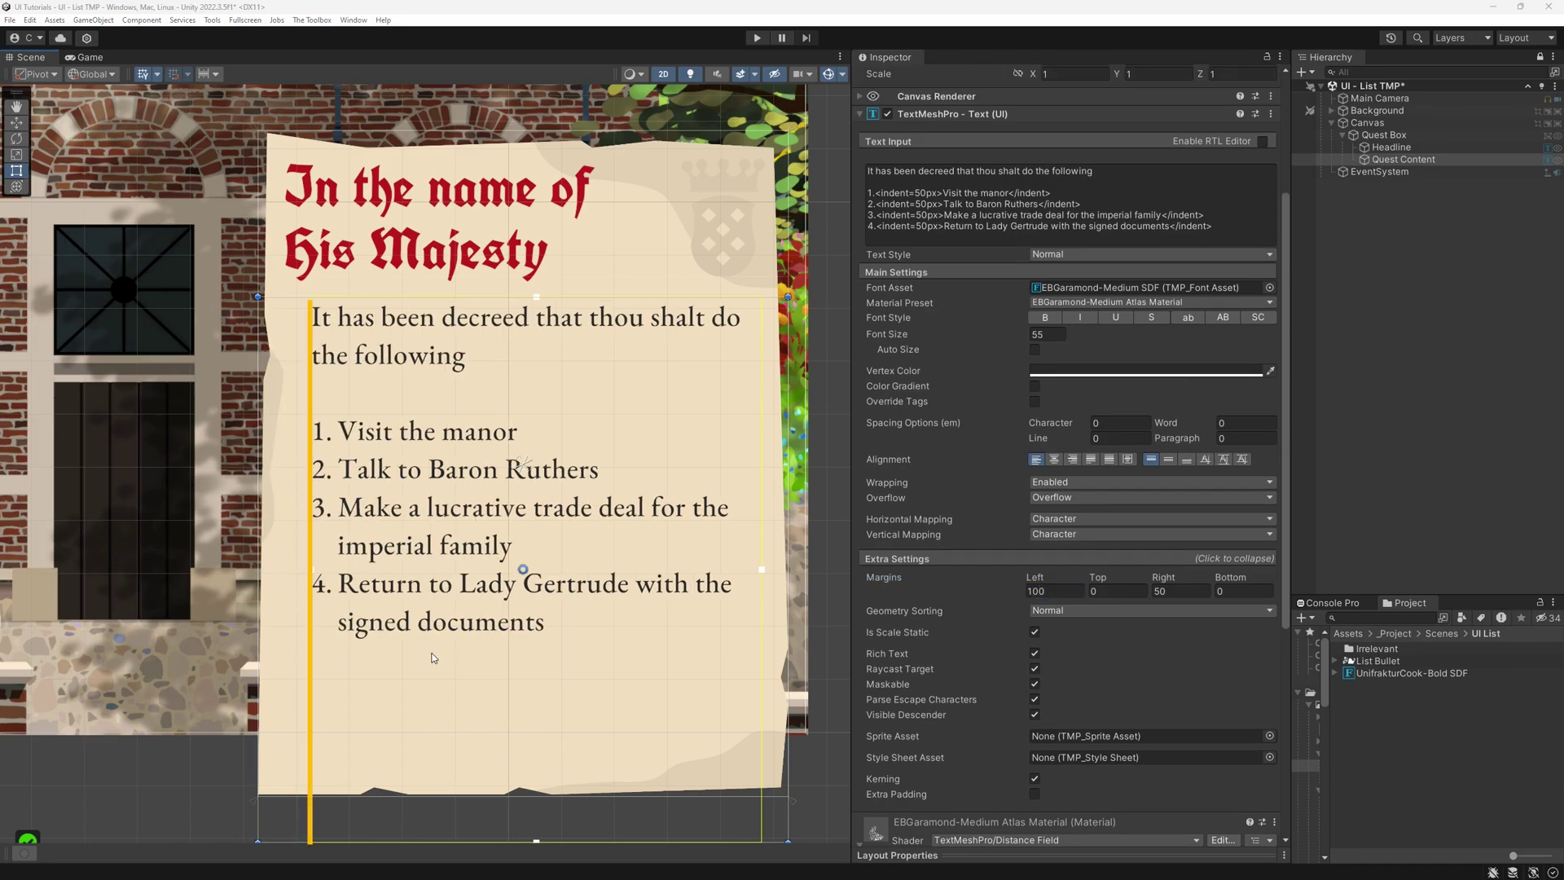
# Insert an <indent=-50px> tag before the first step number.
pyautogui.click(868, 193)
pyautogui.hotkey('ctrl', 'v')
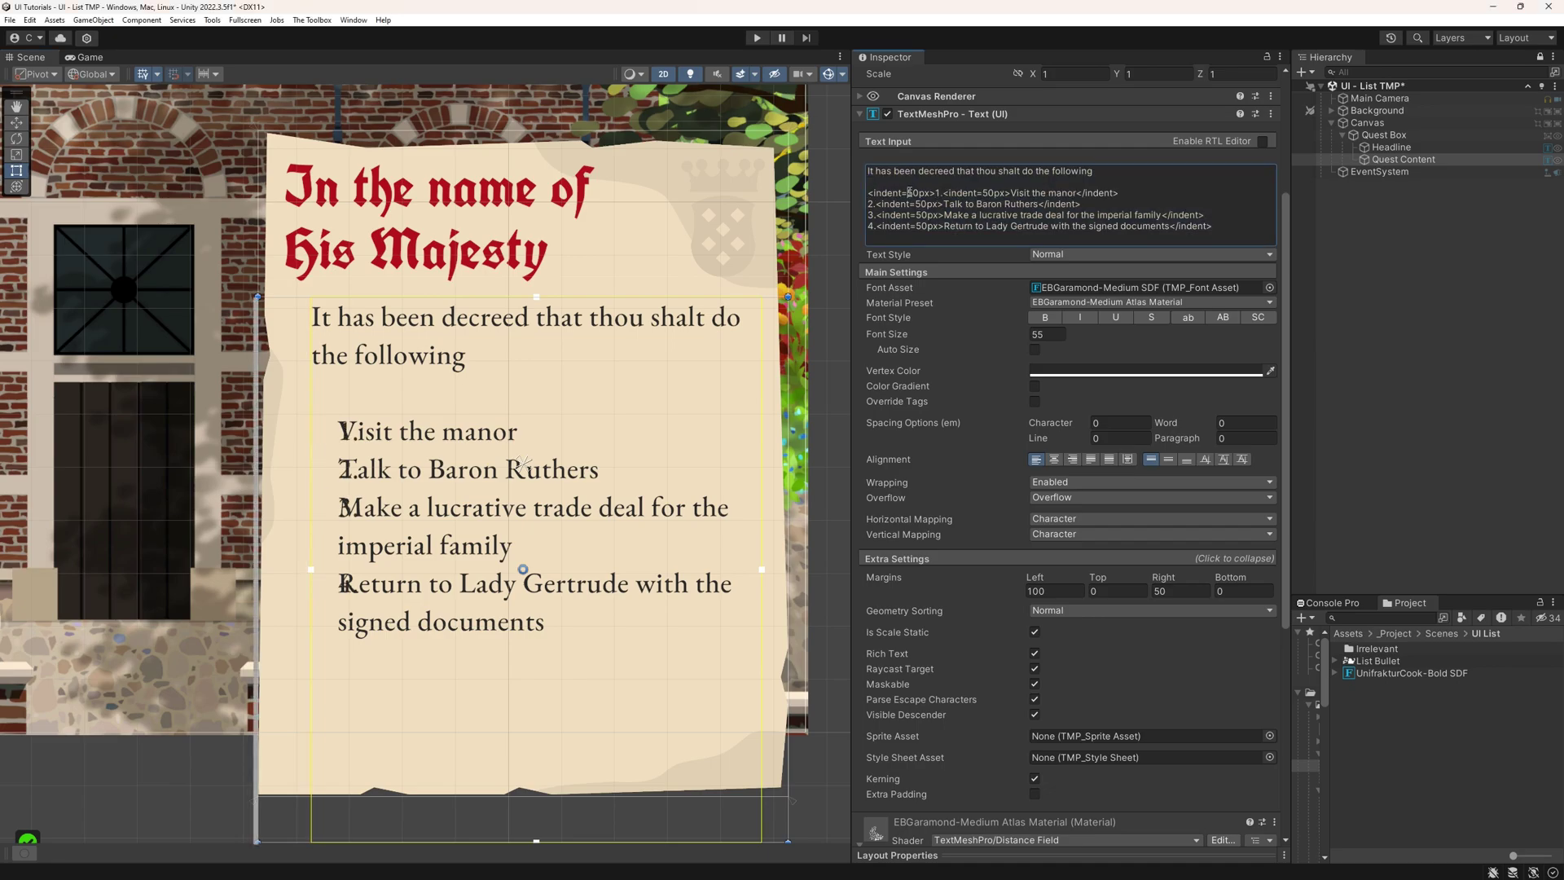
pyautogui.write('-')
pyautogui.moveTo(941, 193); pyautogui.dragTo(868, 193)
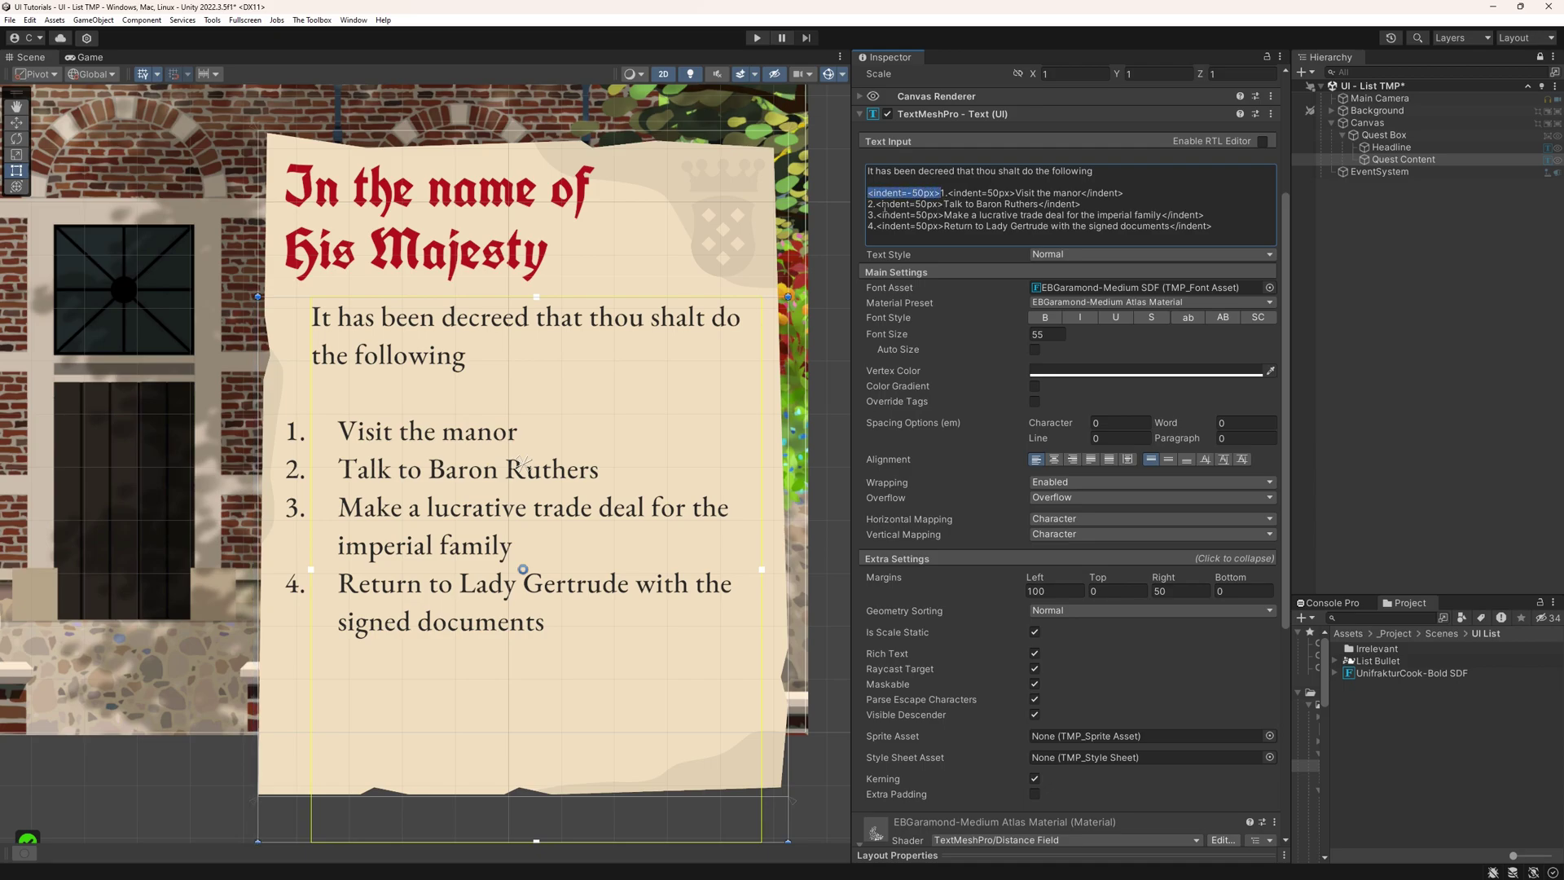
pyautogui.click(868, 205)
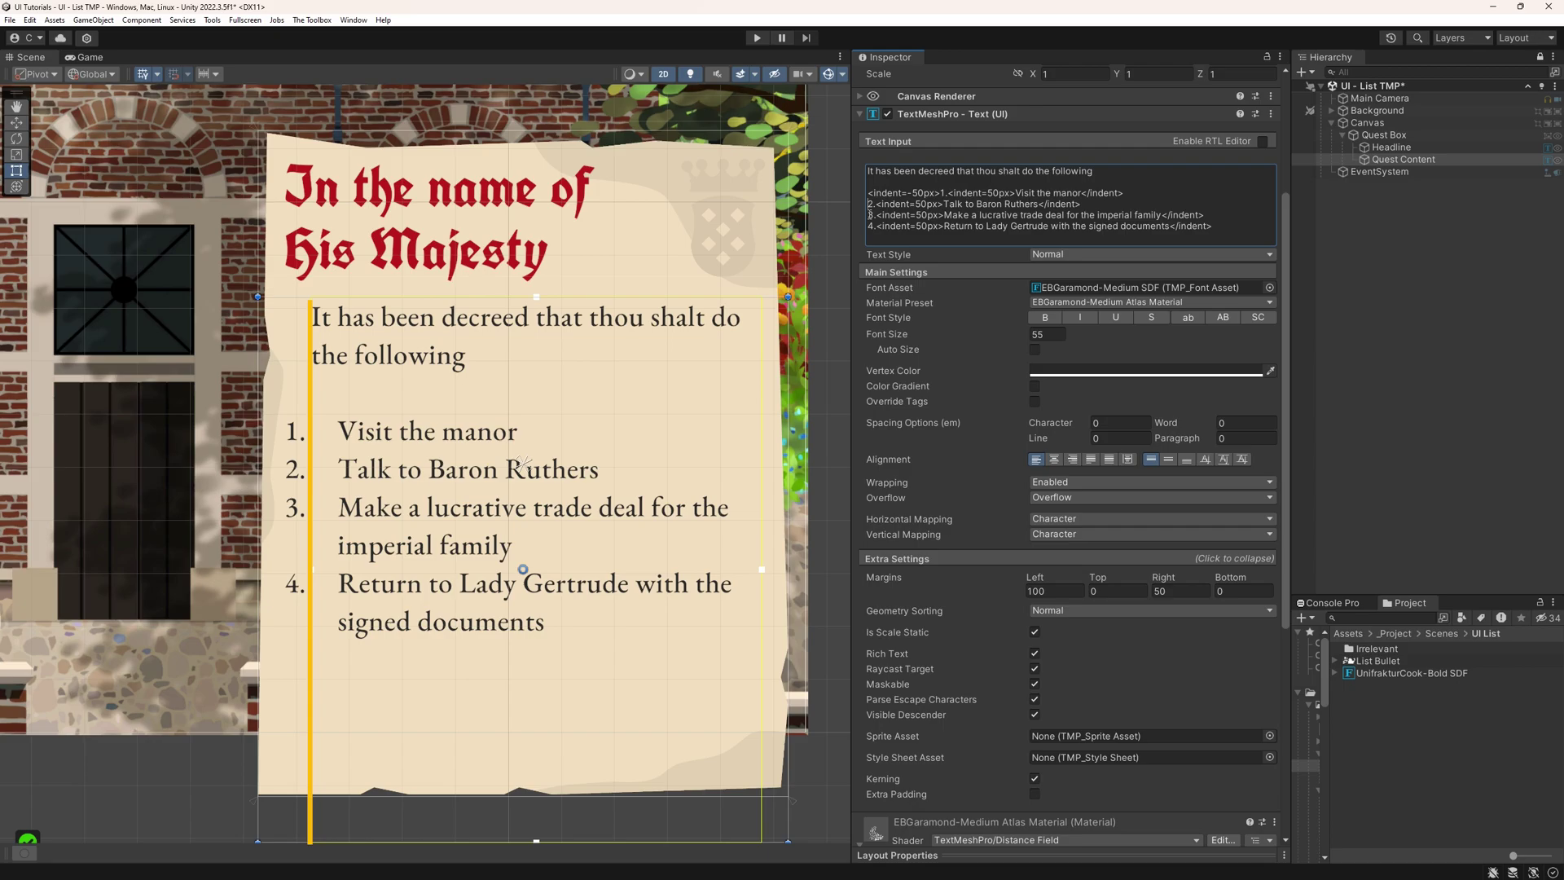
# Reduce every step's <indent=50px> to <indent=0px> by deleting the 5.
pyautogui.click(987, 193)
pyautogui.press('Delete')
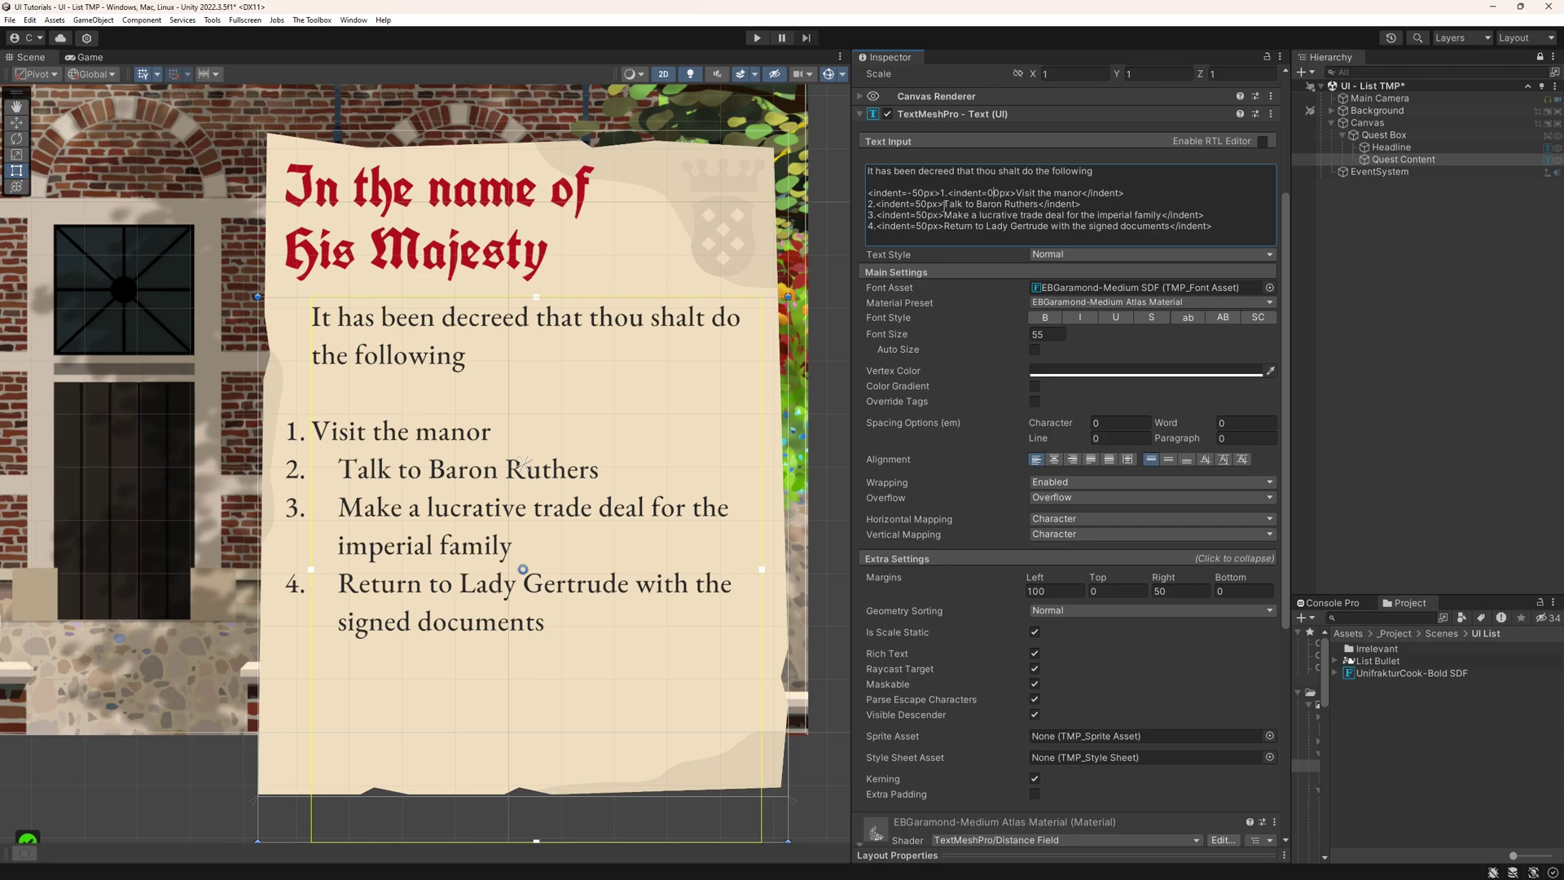
pyautogui.moveTo(921, 203); pyautogui.dragTo(916, 203)
pyautogui.press('Delete')
pyautogui.press('Down')
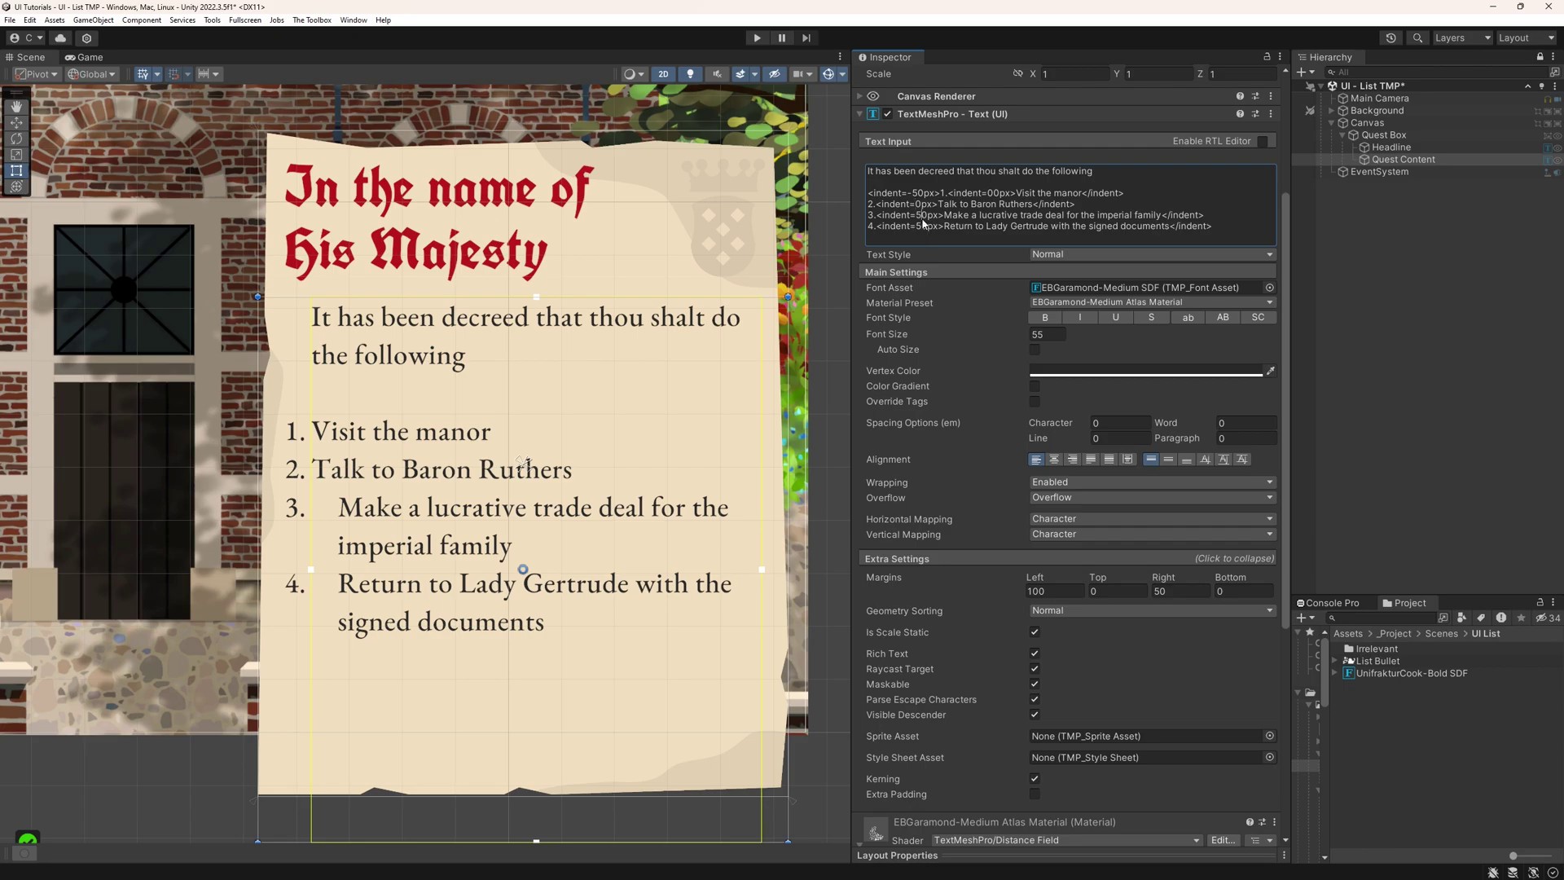
pyautogui.press('Delete')
pyautogui.press('Down')
pyautogui.press('Delete')
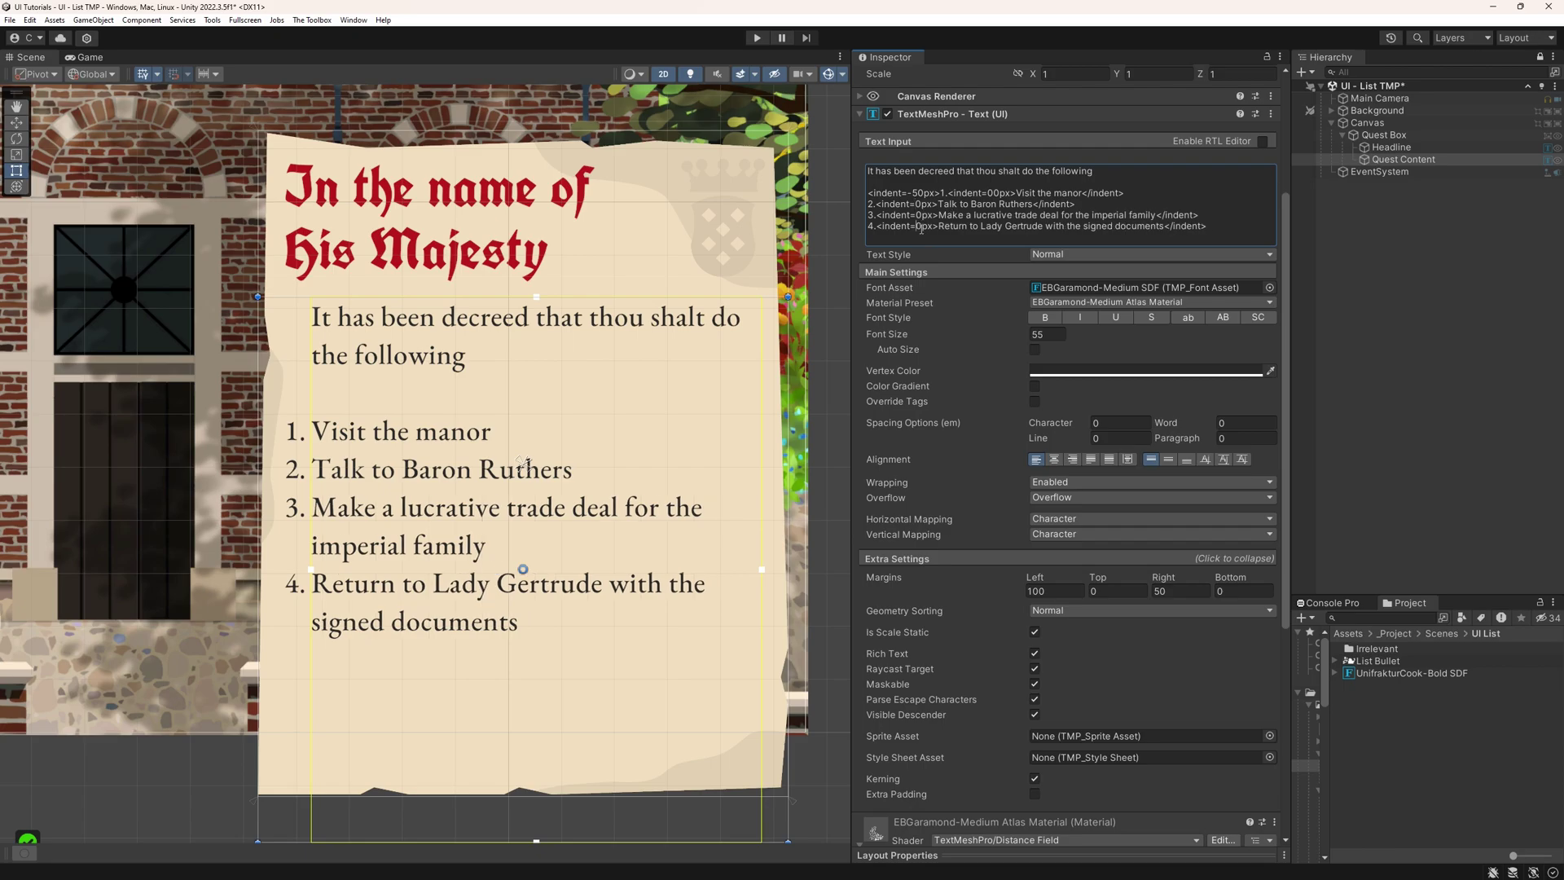
# Switch back to the Game view.
pyautogui.click(88, 58)
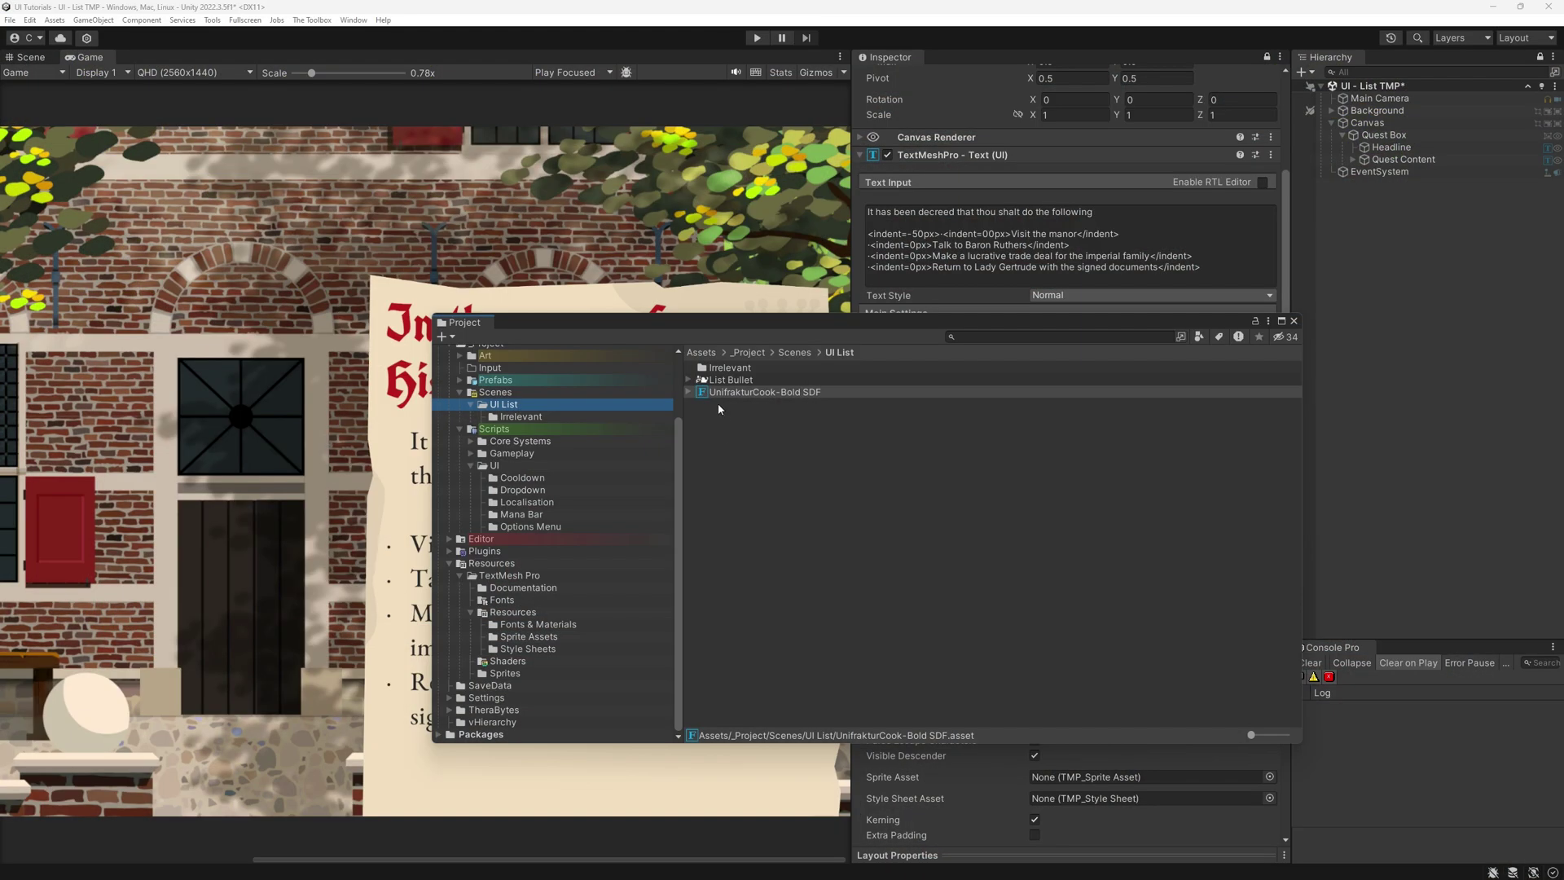
# Move the UnifrakturCook-Bold SDF font into Fonts & Materials and wrap the first bullet in its <font> tag.
pyautogui.click(741, 394)
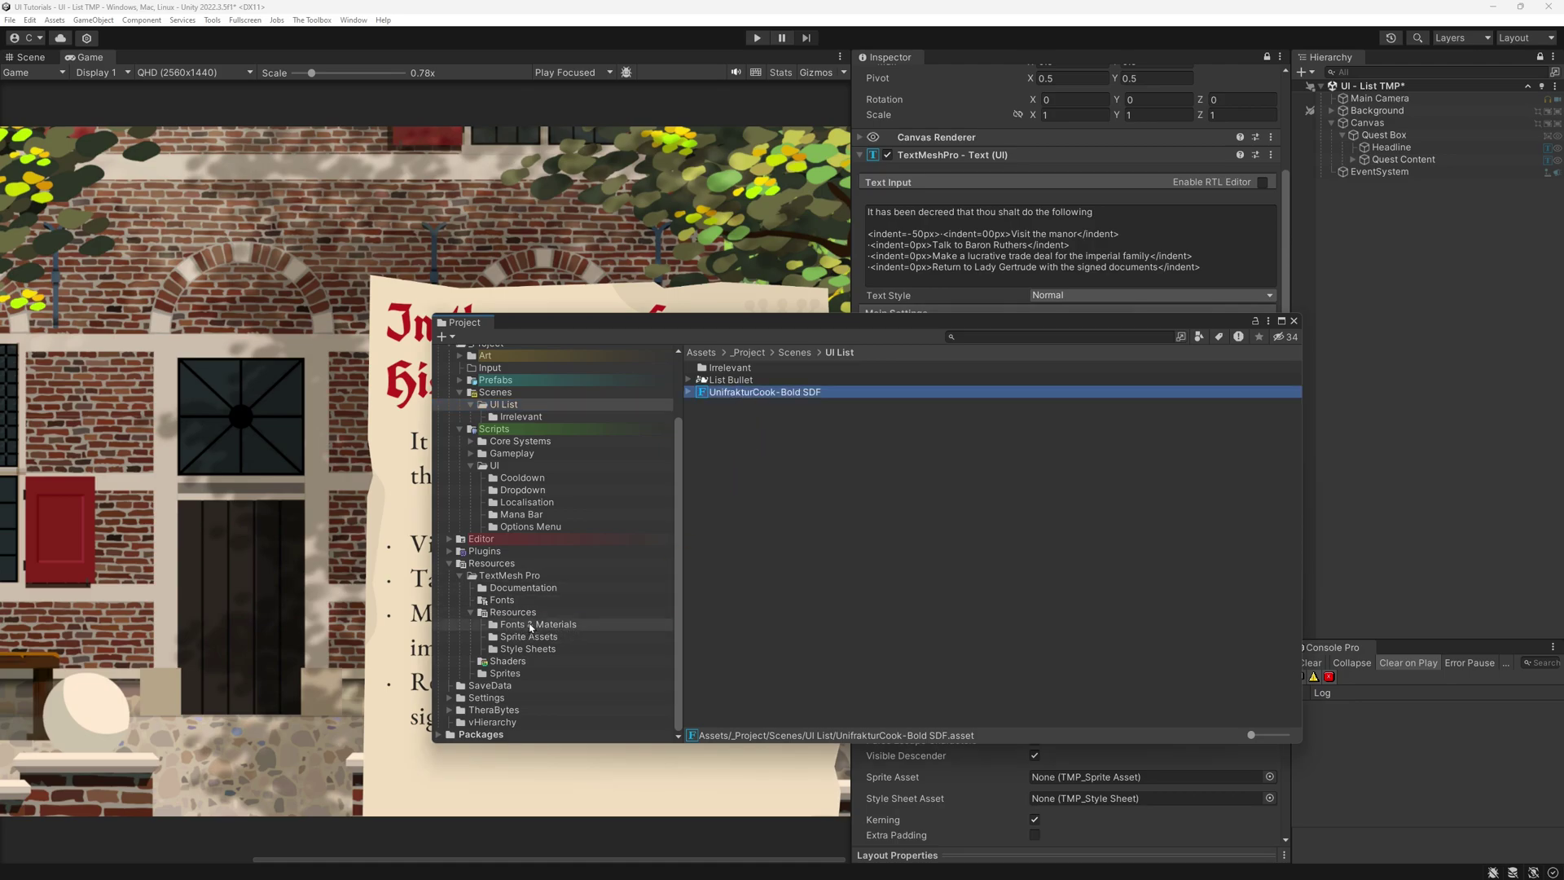
pyautogui.moveTo(554, 628); pyautogui.dragTo(555, 628)
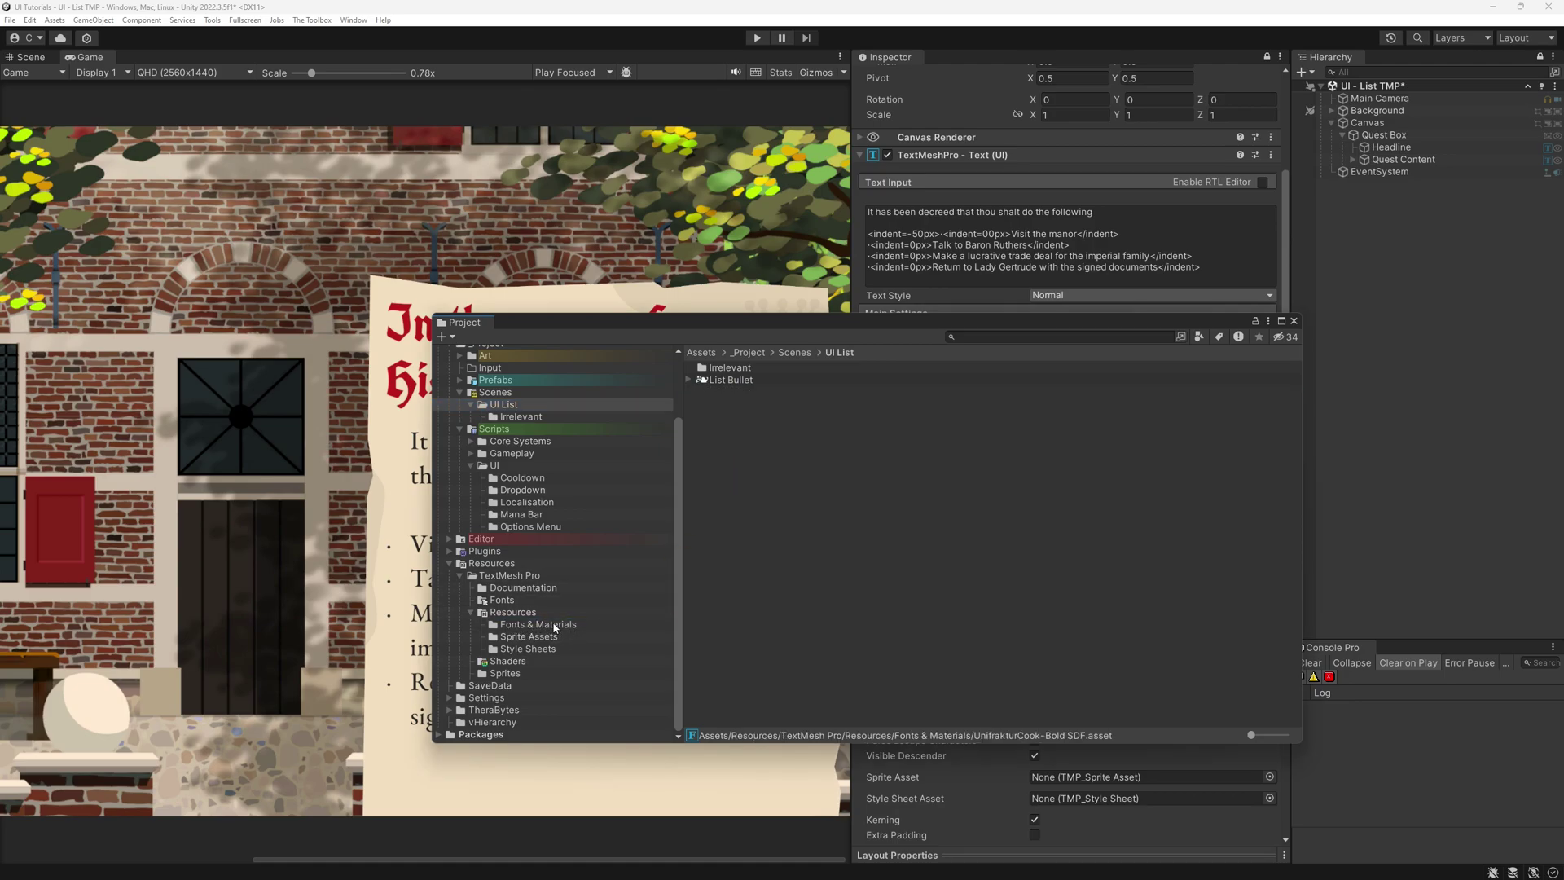
pyautogui.click(554, 624)
pyautogui.click(939, 234)
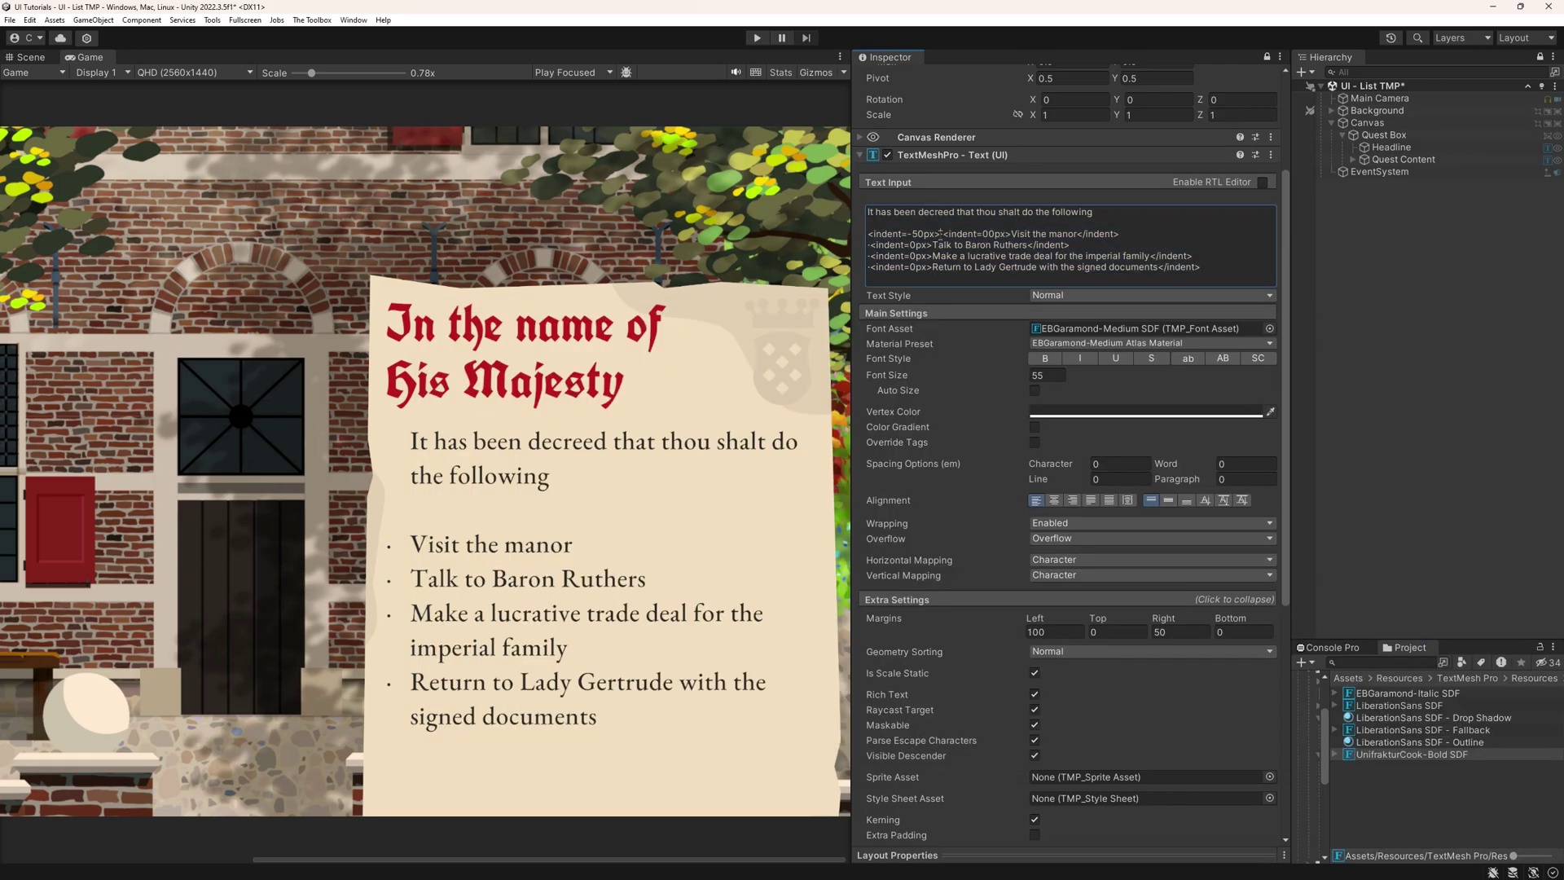
pyautogui.write('<font="UnifrakturCook-Bold SDF">')
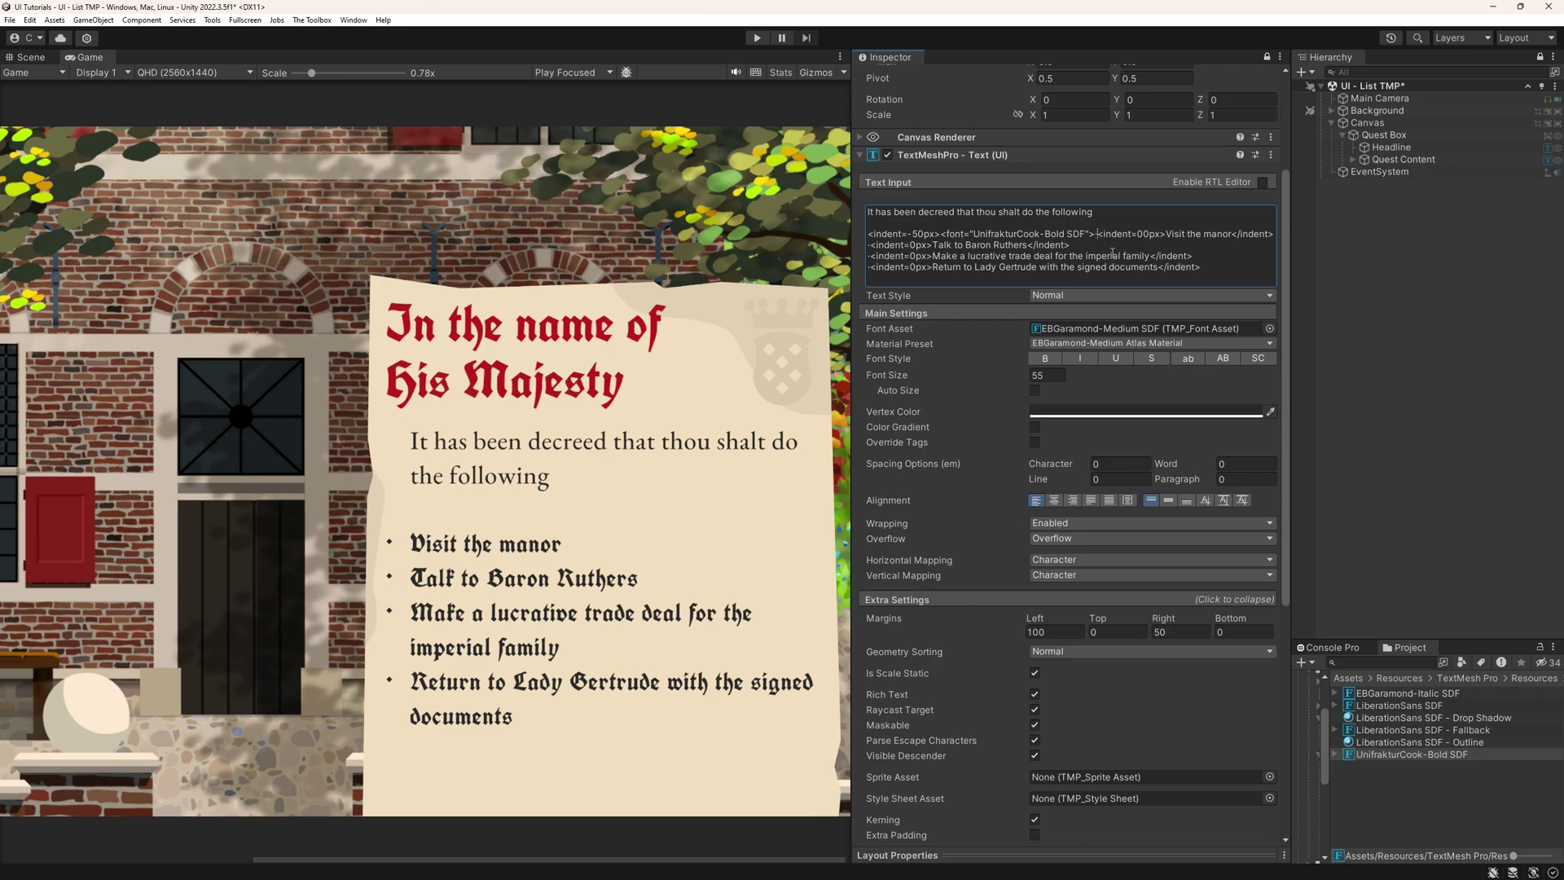
pyautogui.write('</font')
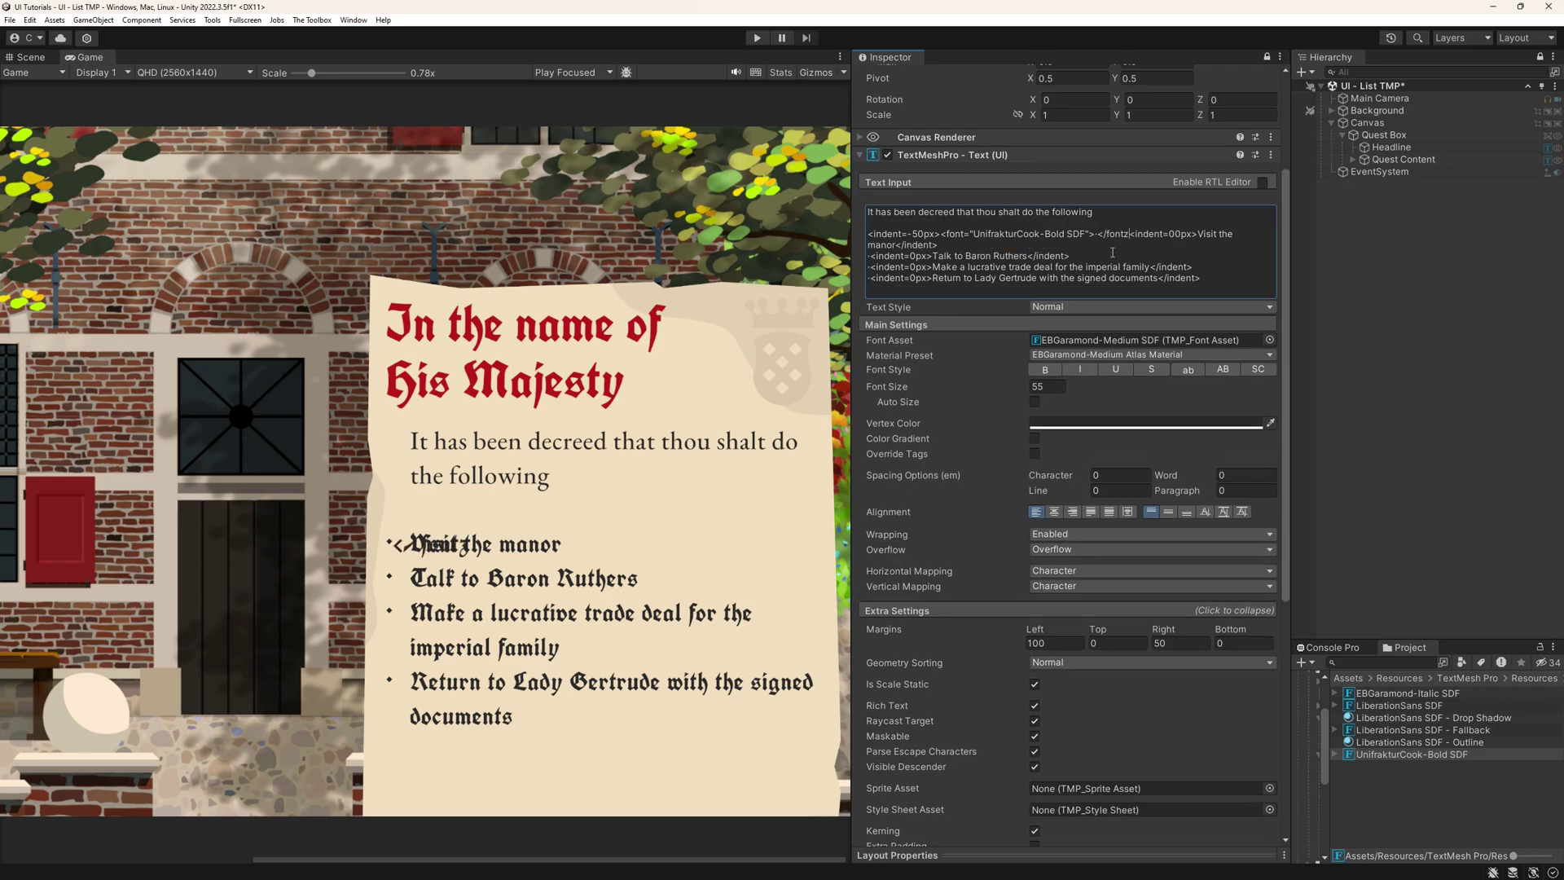
pyautogui.write('>')
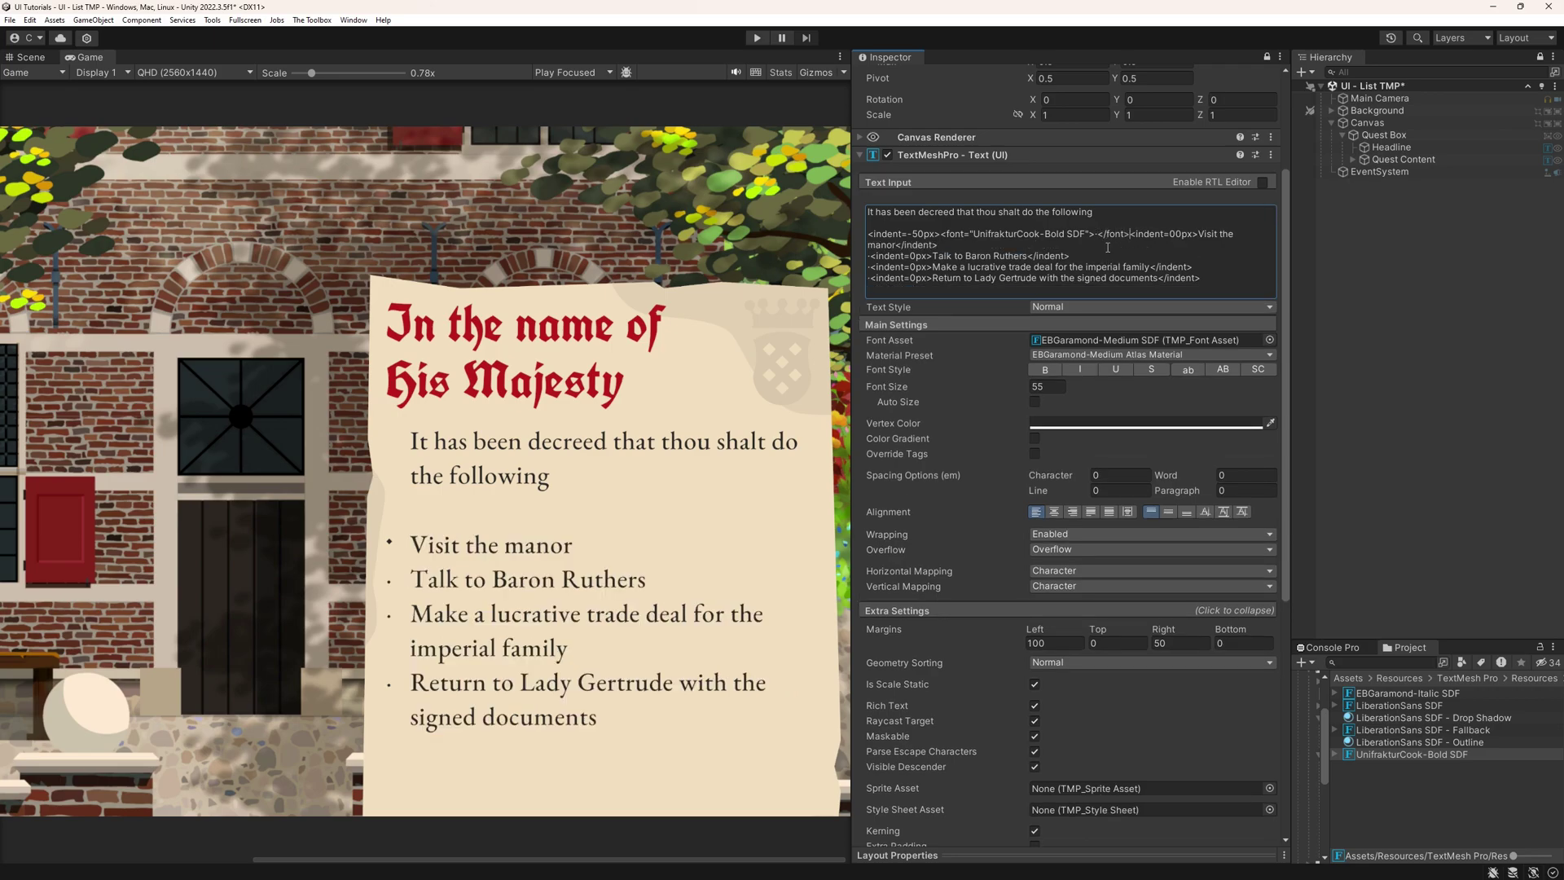
# Copy the first step's bullet font tag and paste it before steps 2, 3 and 4.
pyautogui.keyDown('shift'); pyautogui.click(941, 235); pyautogui.keyUp('shift')
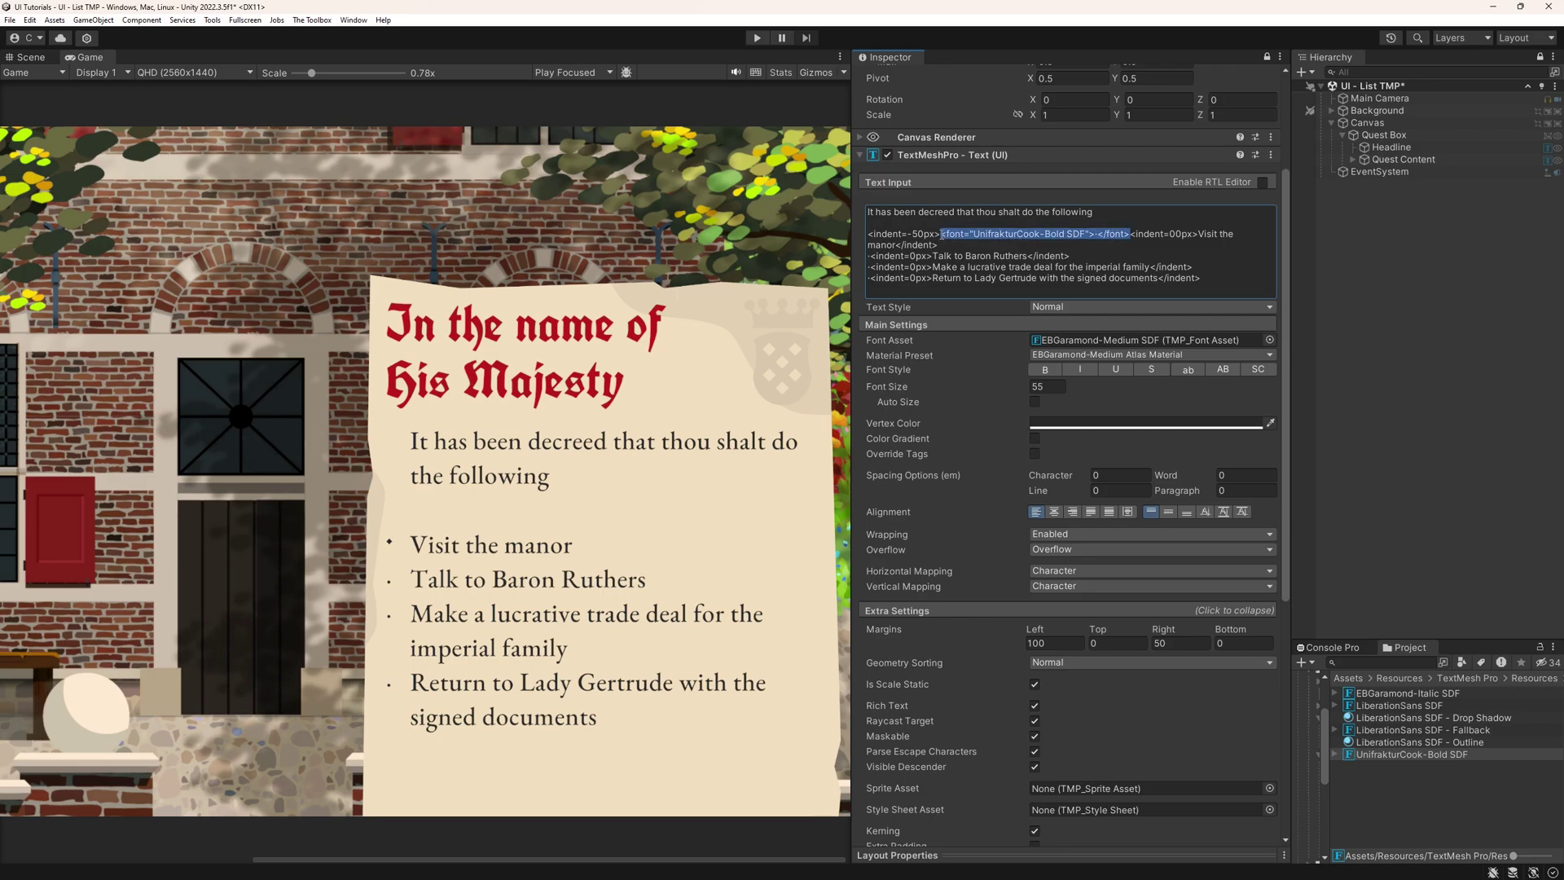
pyautogui.hotkey('ctrl', 'c')
pyautogui.click(868, 256)
pyautogui.hotkey('ctrl', 'v')
pyautogui.click(869, 266)
pyautogui.hotkey('ctrl', 'v')
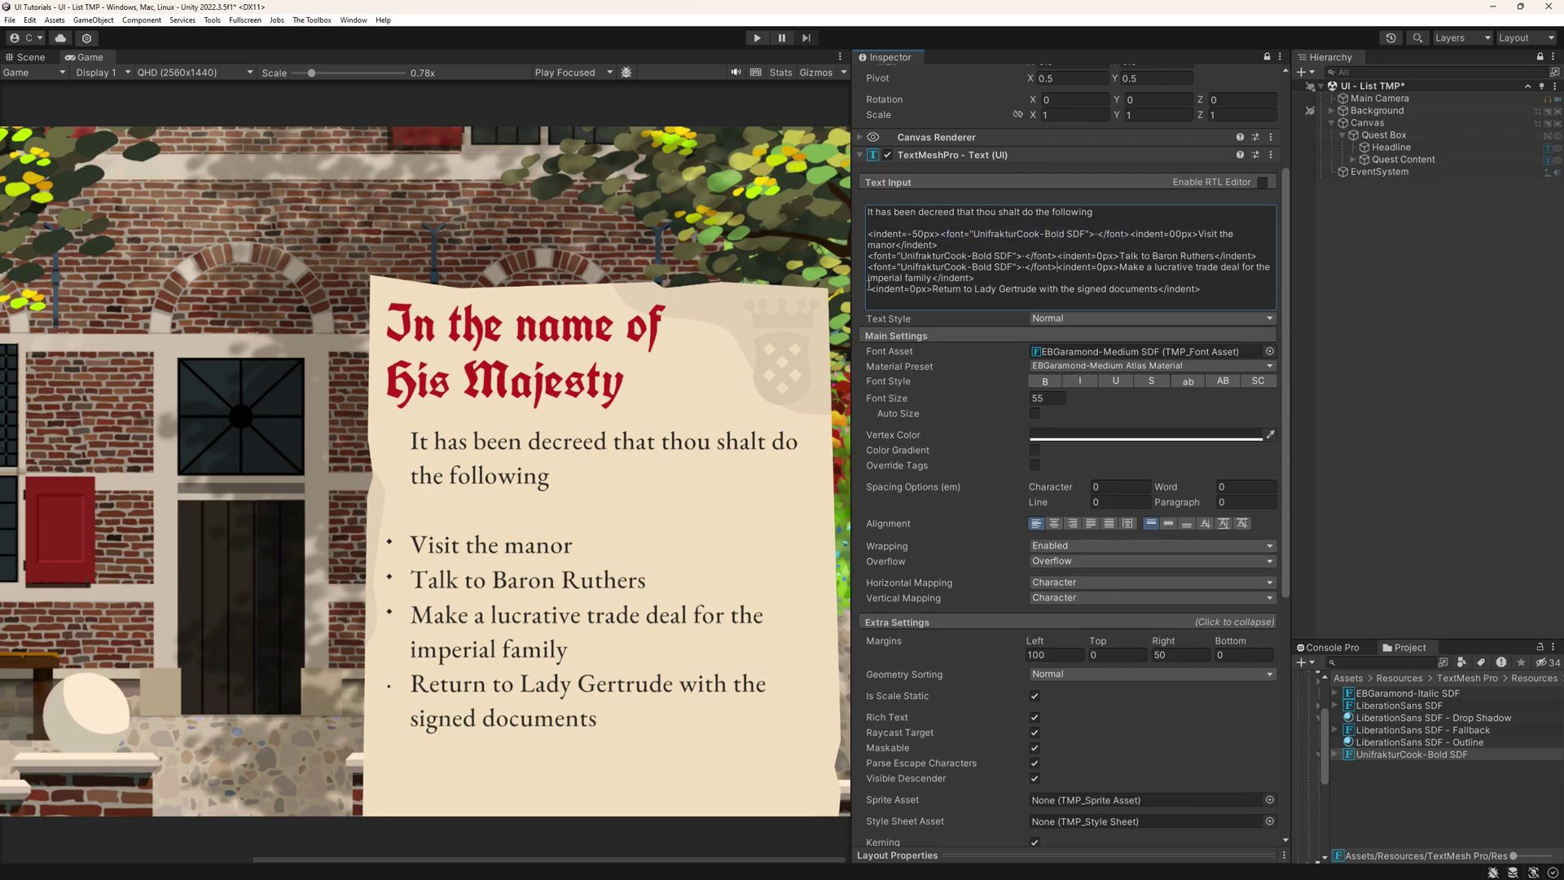
pyautogui.click(871, 291)
pyautogui.hotkey('ctrl', 'v')
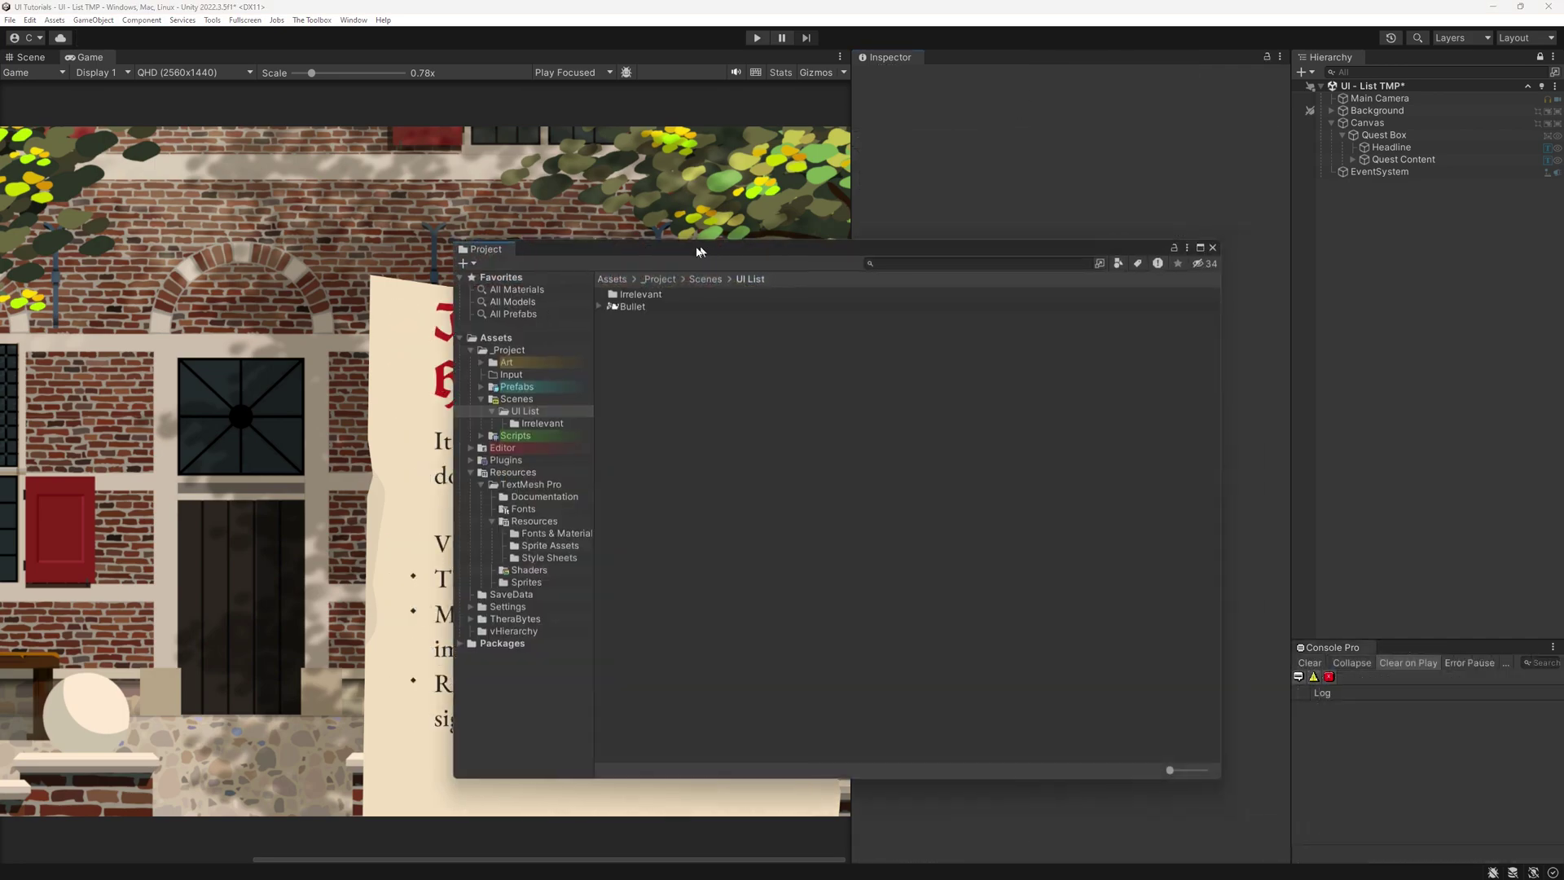
# Create a TextMeshPro sprite asset from Bullet.png and move it into the Sprite Assets folder.
pyautogui.click(1255, 254)
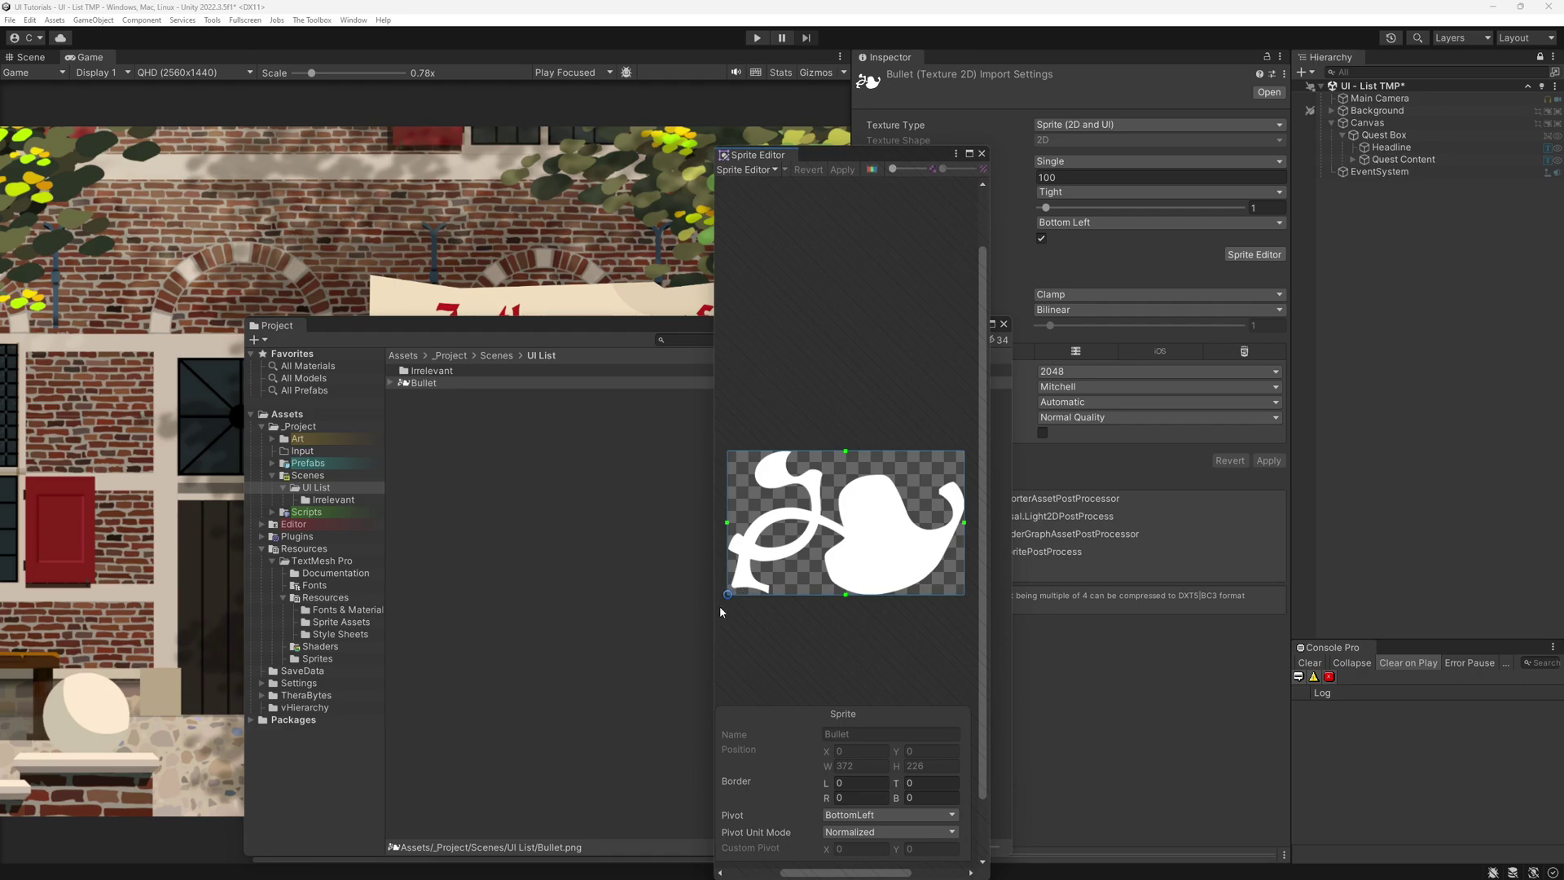
pyautogui.click(981, 153)
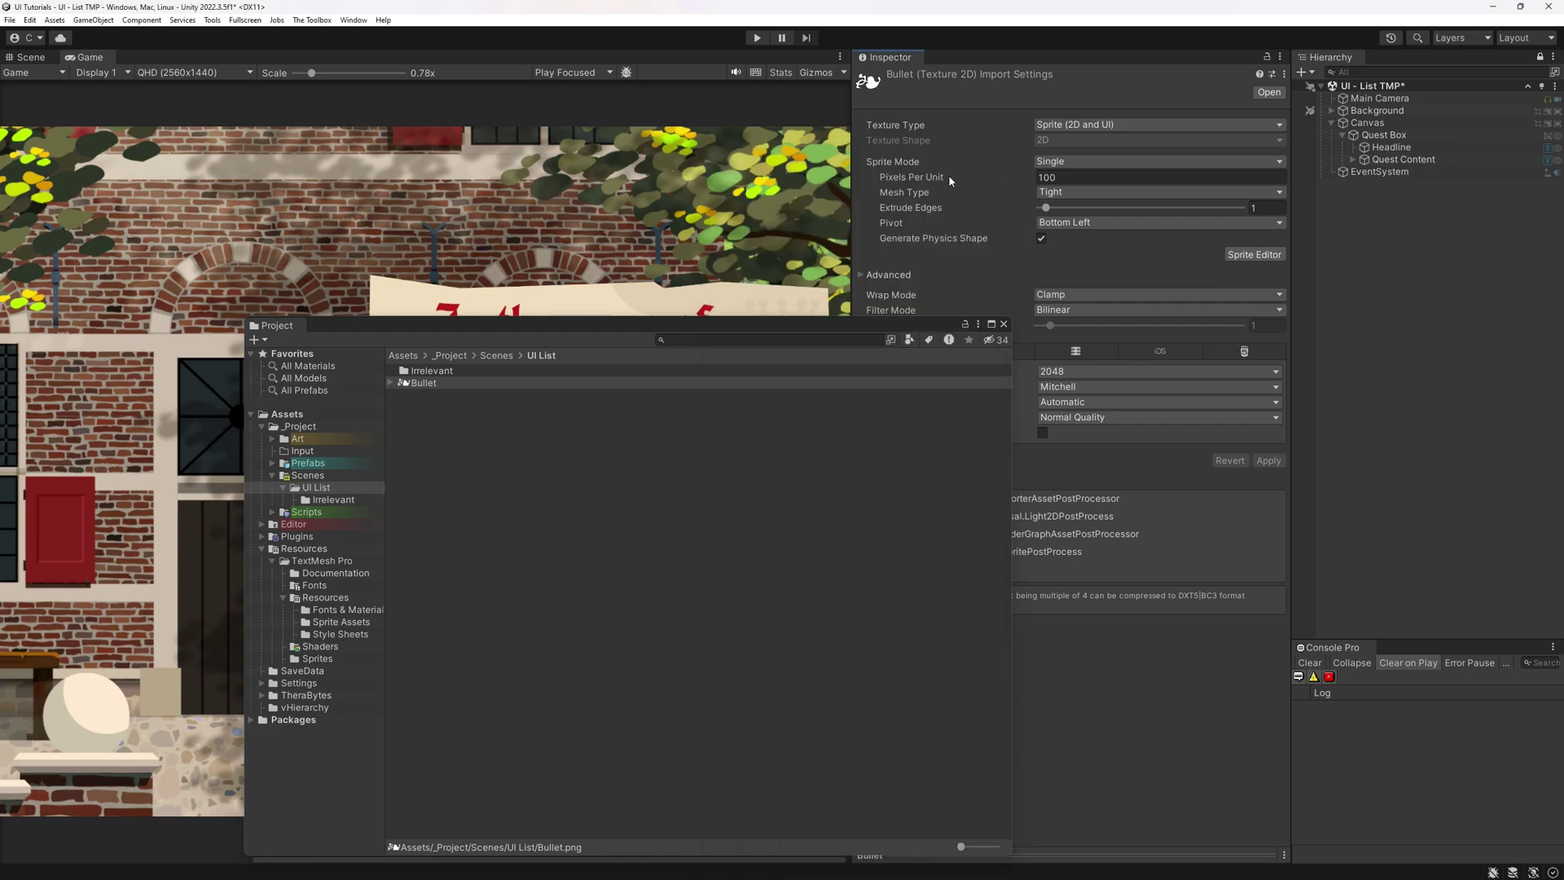
pyautogui.rightClick(420, 382)
pyautogui.moveTo(521, 391)
pyautogui.moveTo(744, 353)
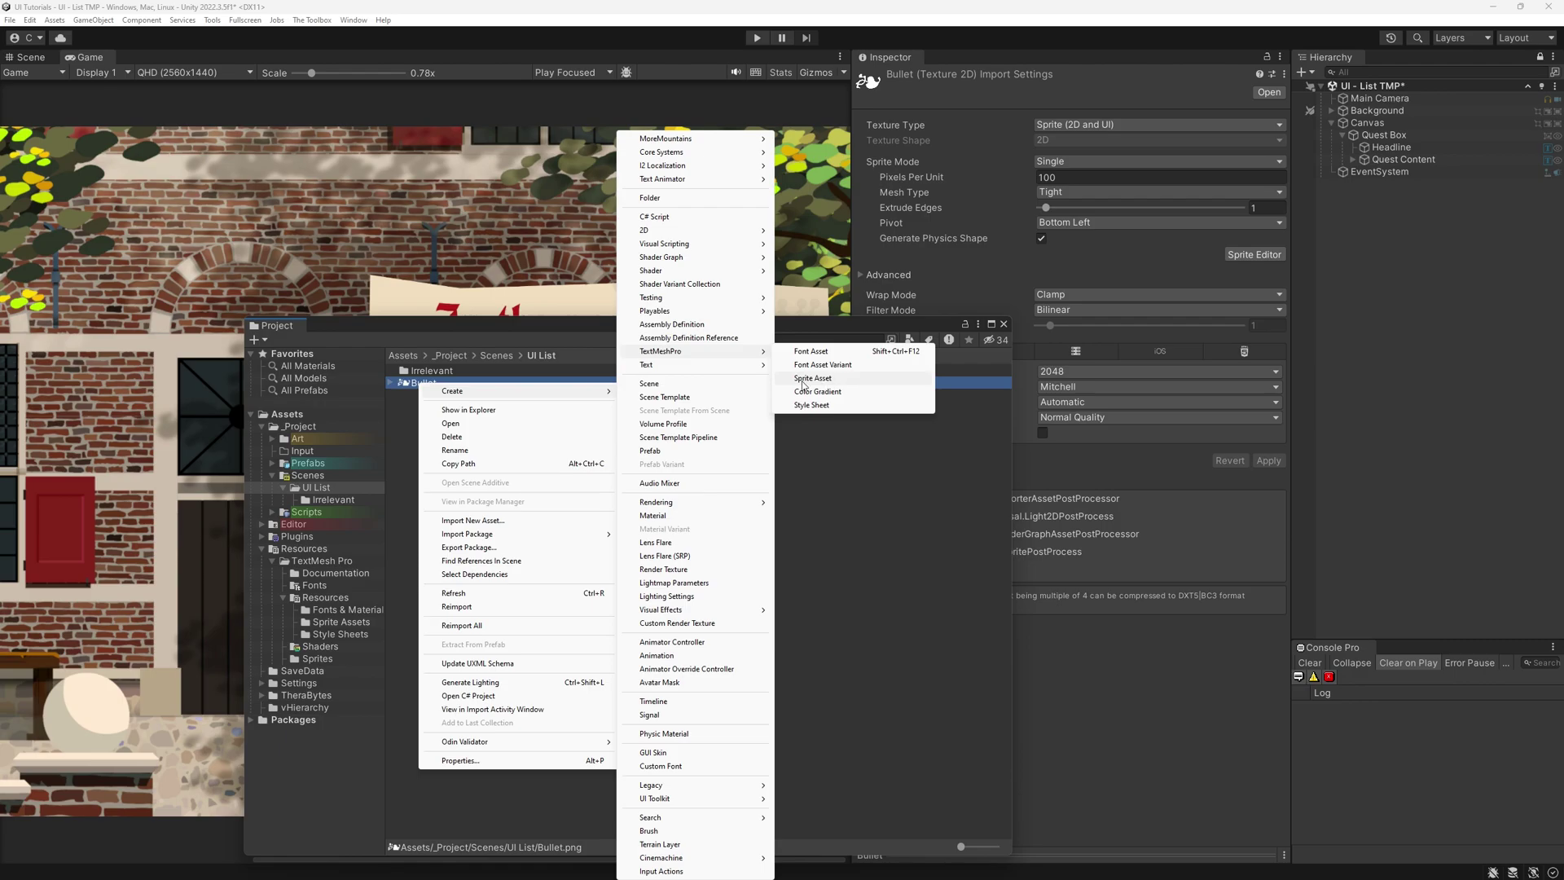
pyautogui.click(836, 379)
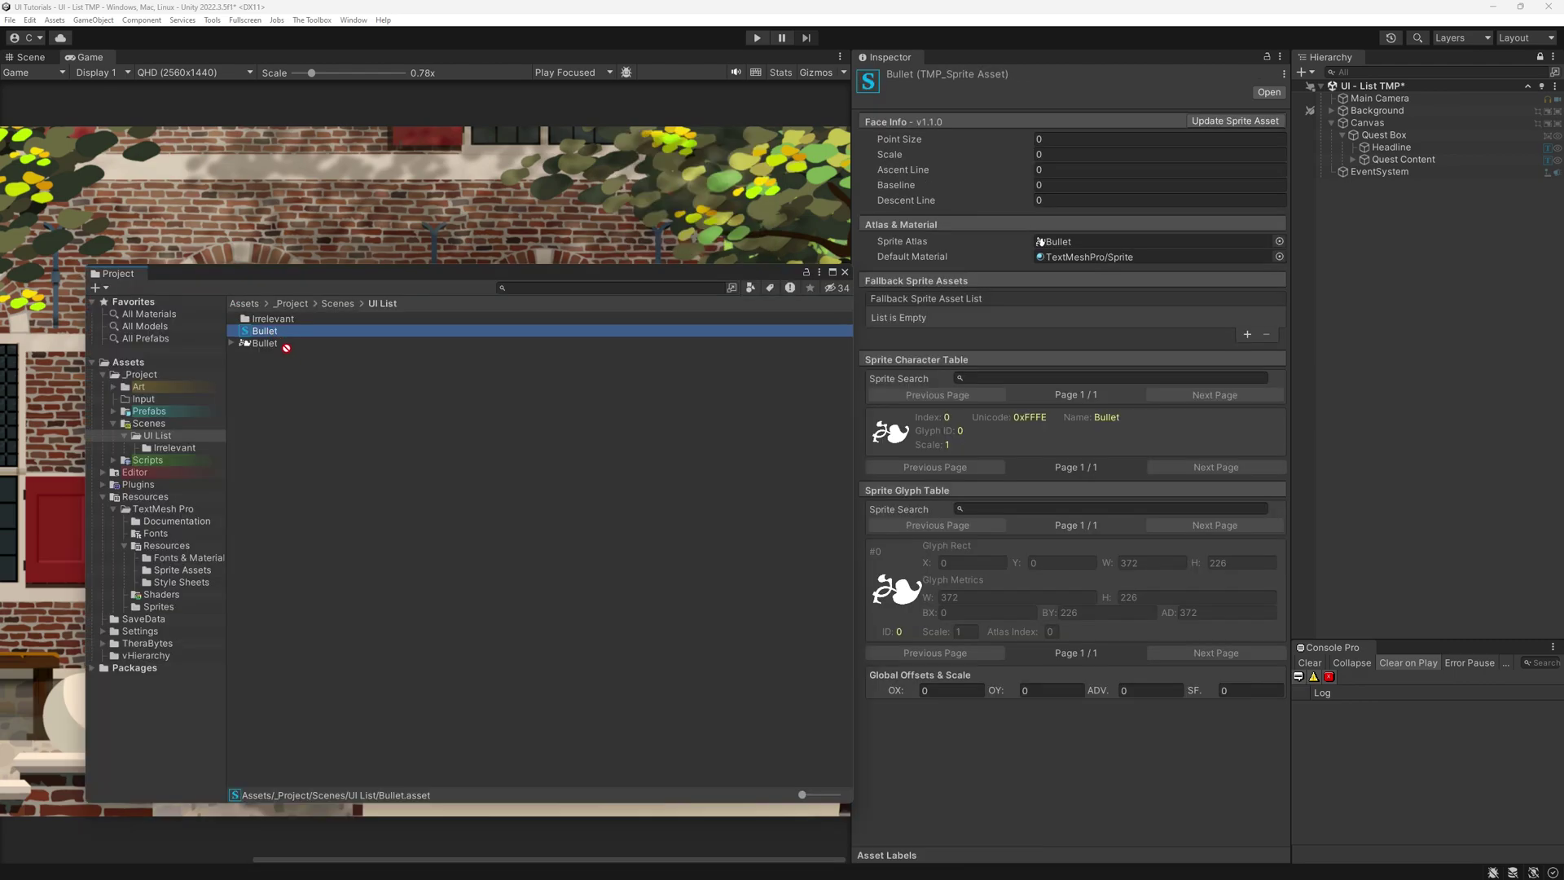
pyautogui.moveTo(260, 467); pyautogui.dragTo(194, 575)
pyautogui.moveTo(192, 576); pyautogui.dragTo(193, 577)
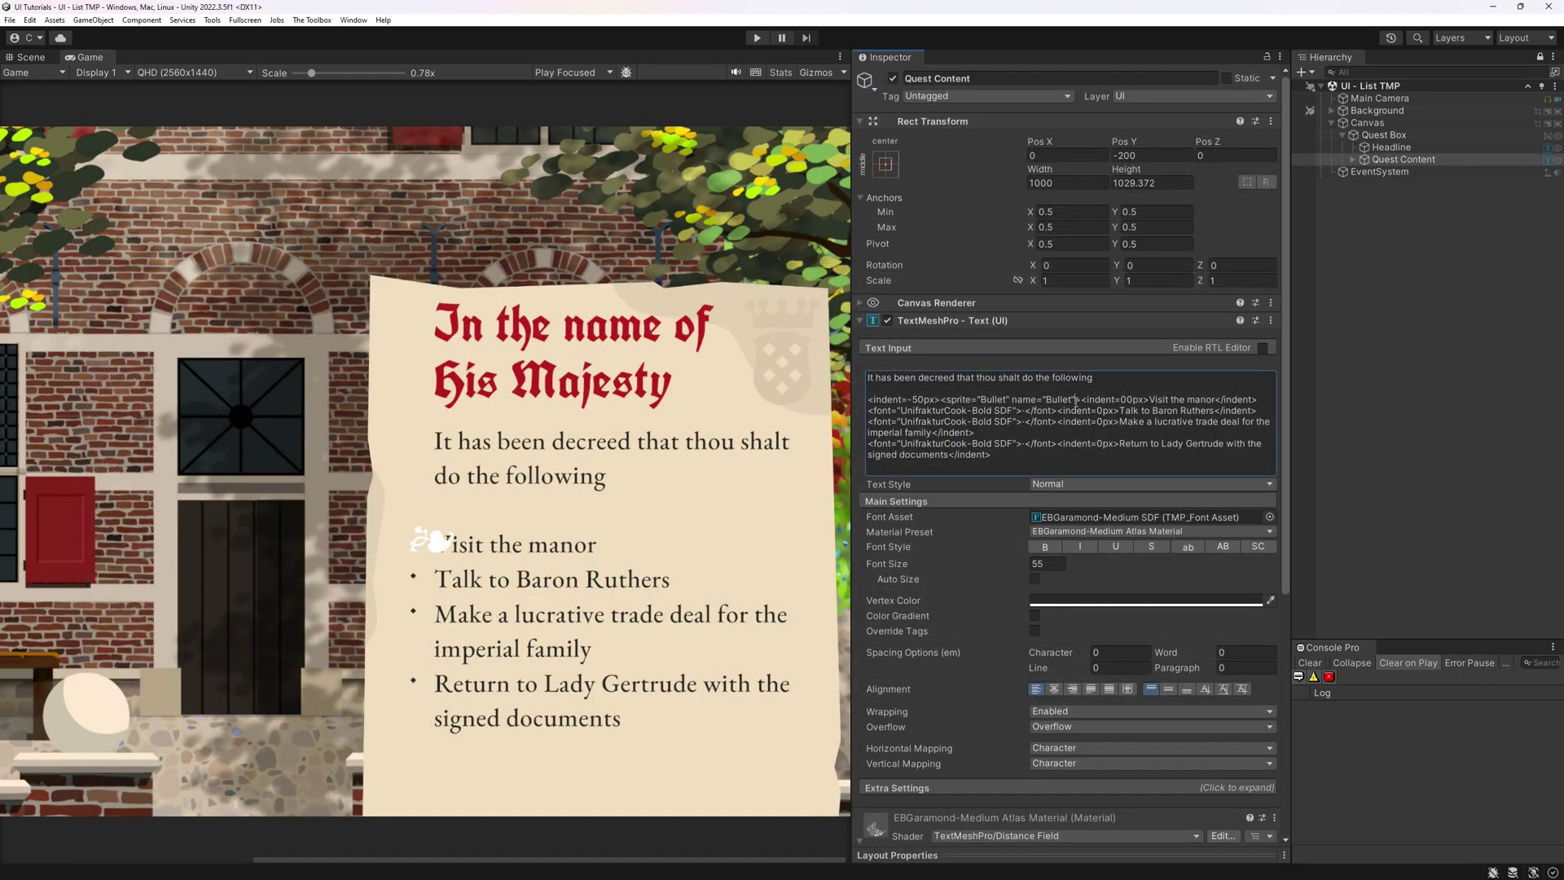
# Change the first bullet's indent from -50px to -100px.
pyautogui.click(930, 787)
pyautogui.scroll(-3, 930, 786)
pyautogui.click(916, 290)
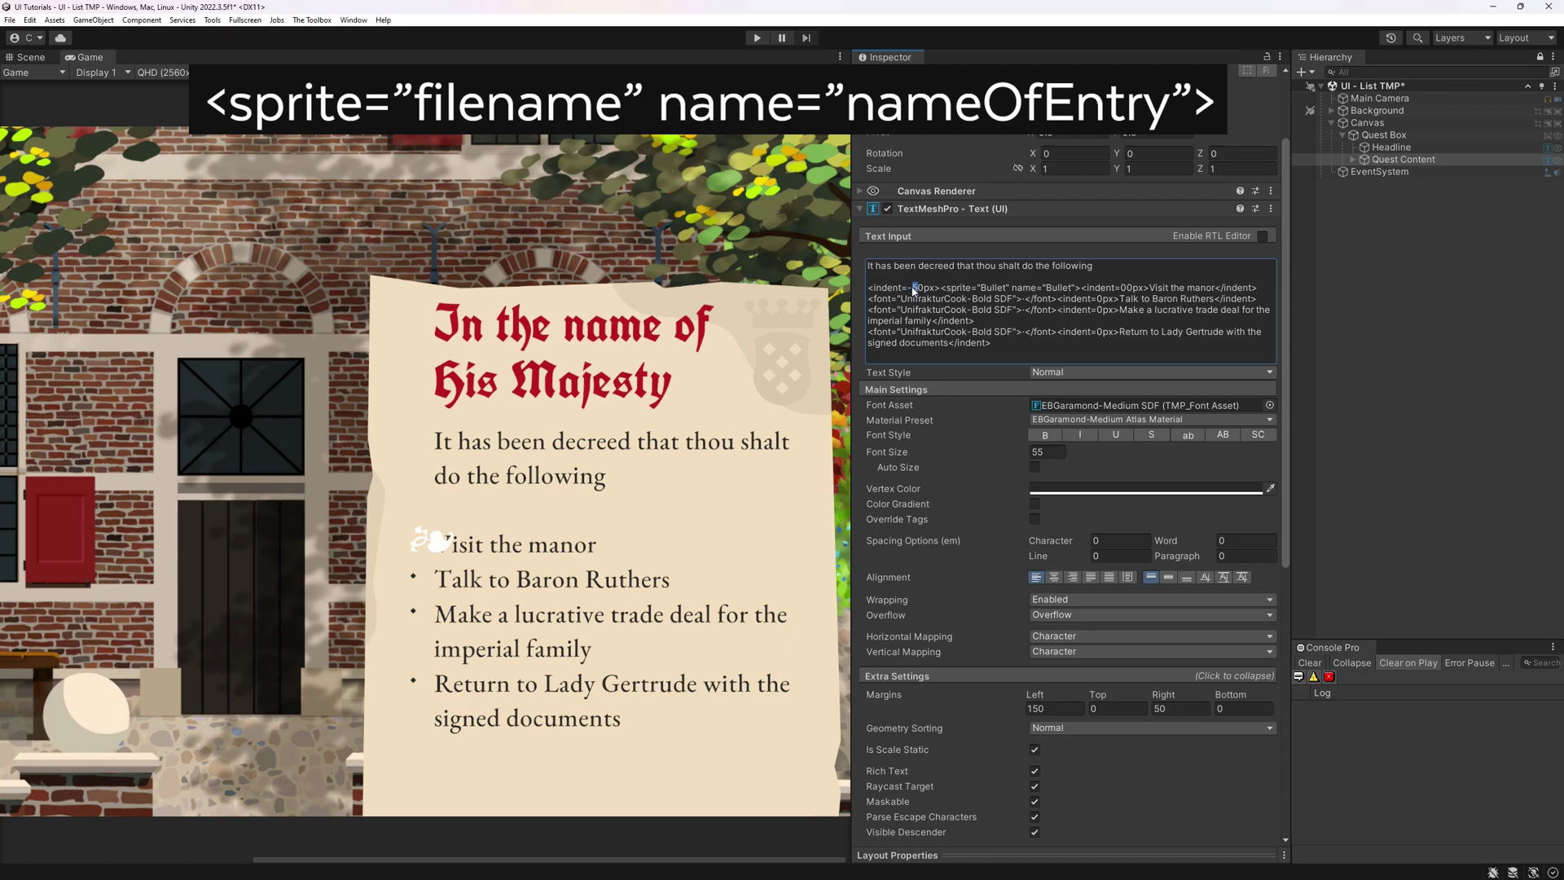
pyautogui.press('BackSpace')
pyautogui.write('10')
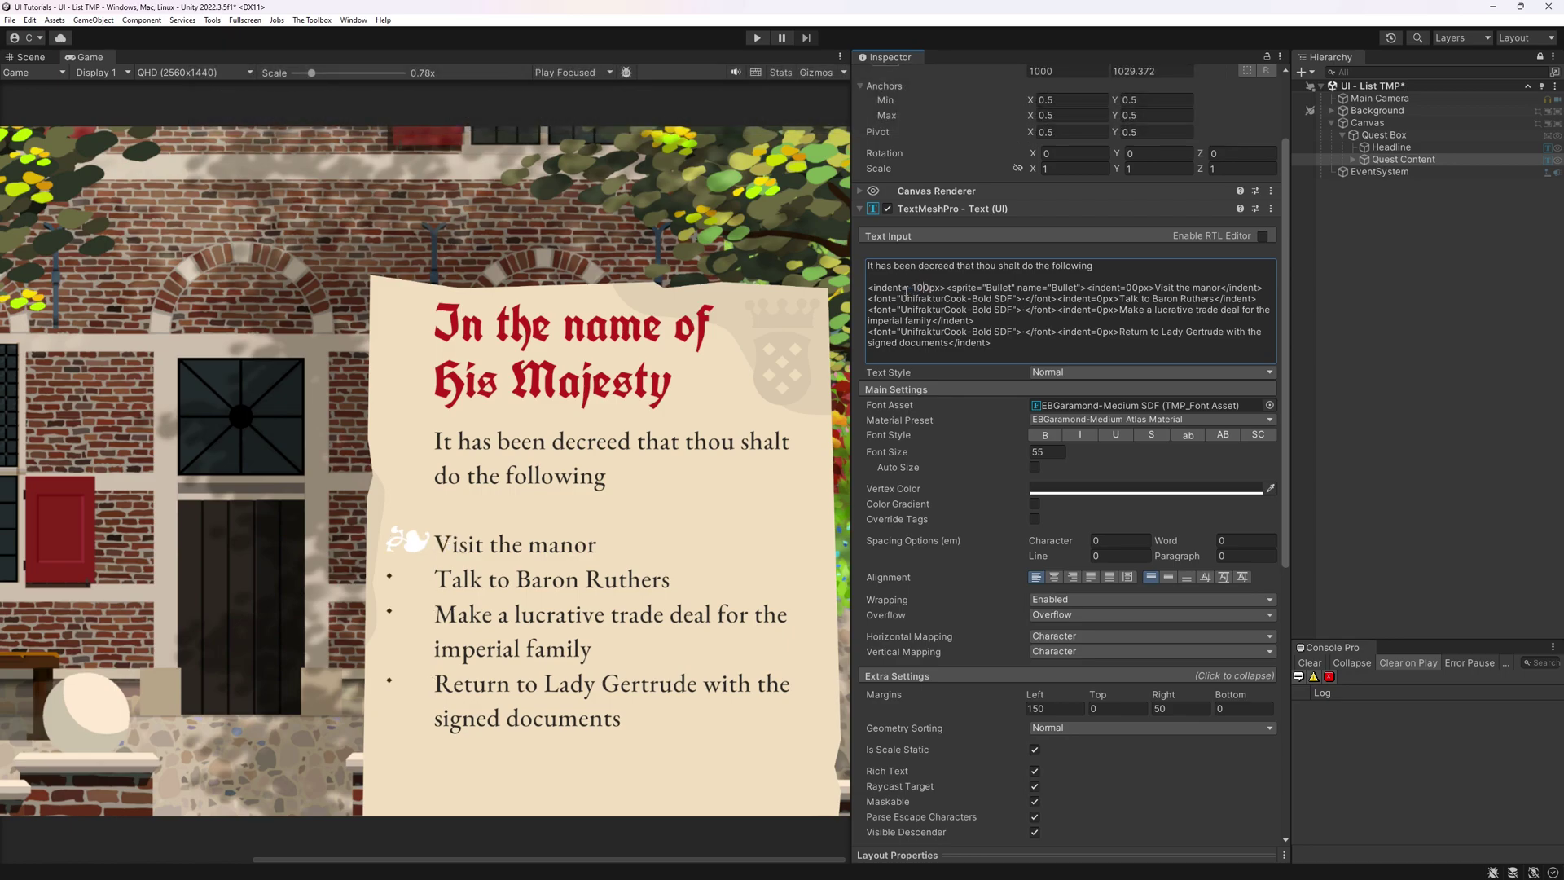
# Copy the first step's Bullet sprite tag and paste it over the other three font bullets.
pyautogui.moveTo(1087, 288); pyautogui.dragTo(947, 293)
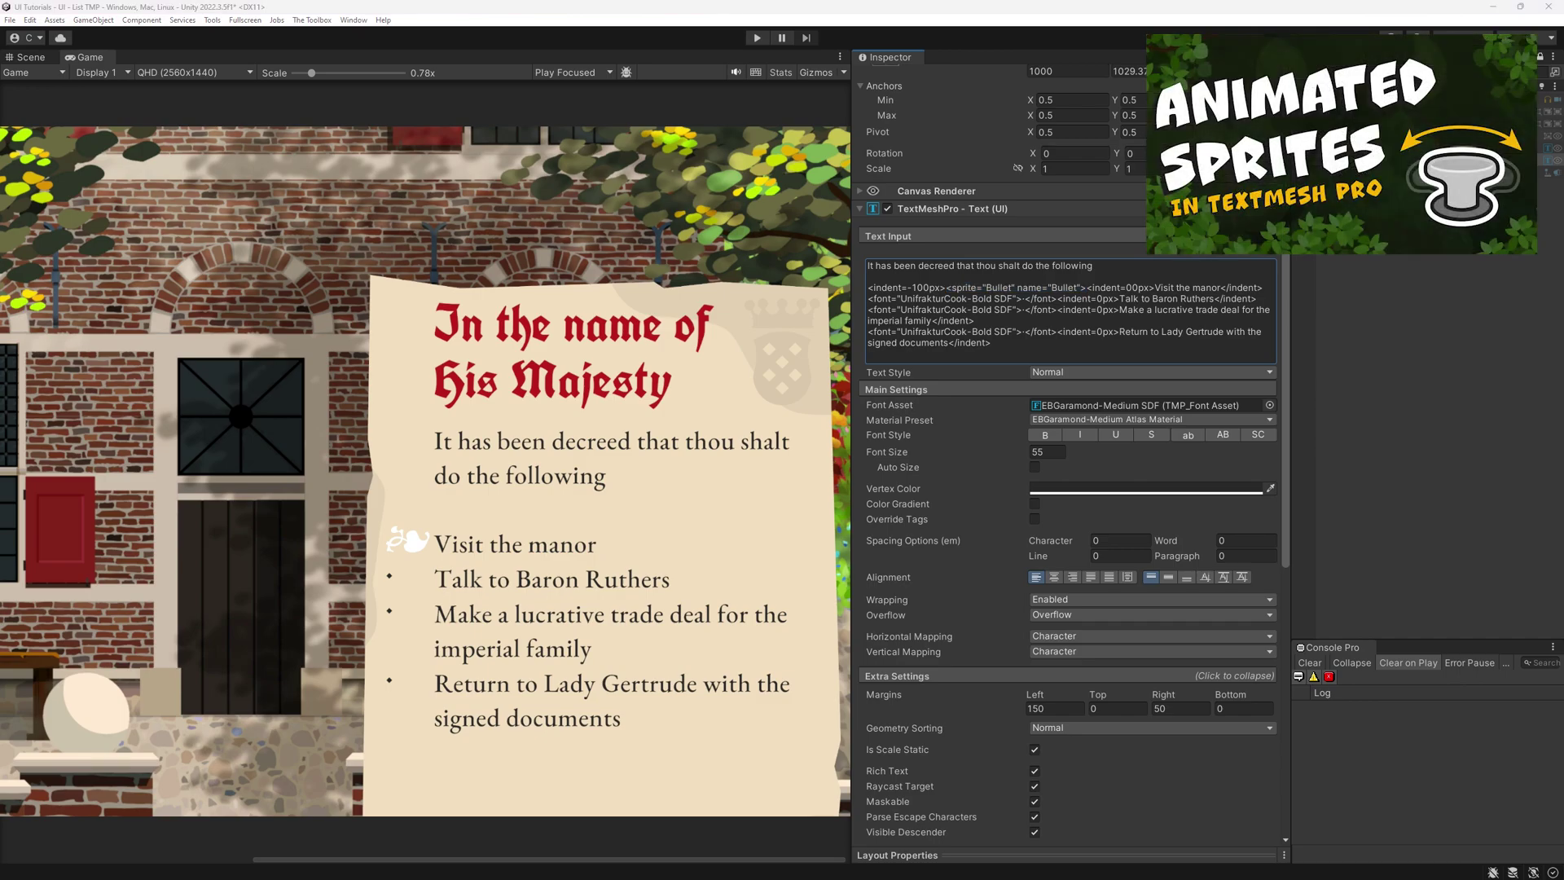
pyautogui.click(1048, 300)
pyautogui.click(1087, 290)
pyautogui.moveTo(1086, 290); pyautogui.dragTo(947, 290)
pyautogui.hotkey('ctrl', 'c')
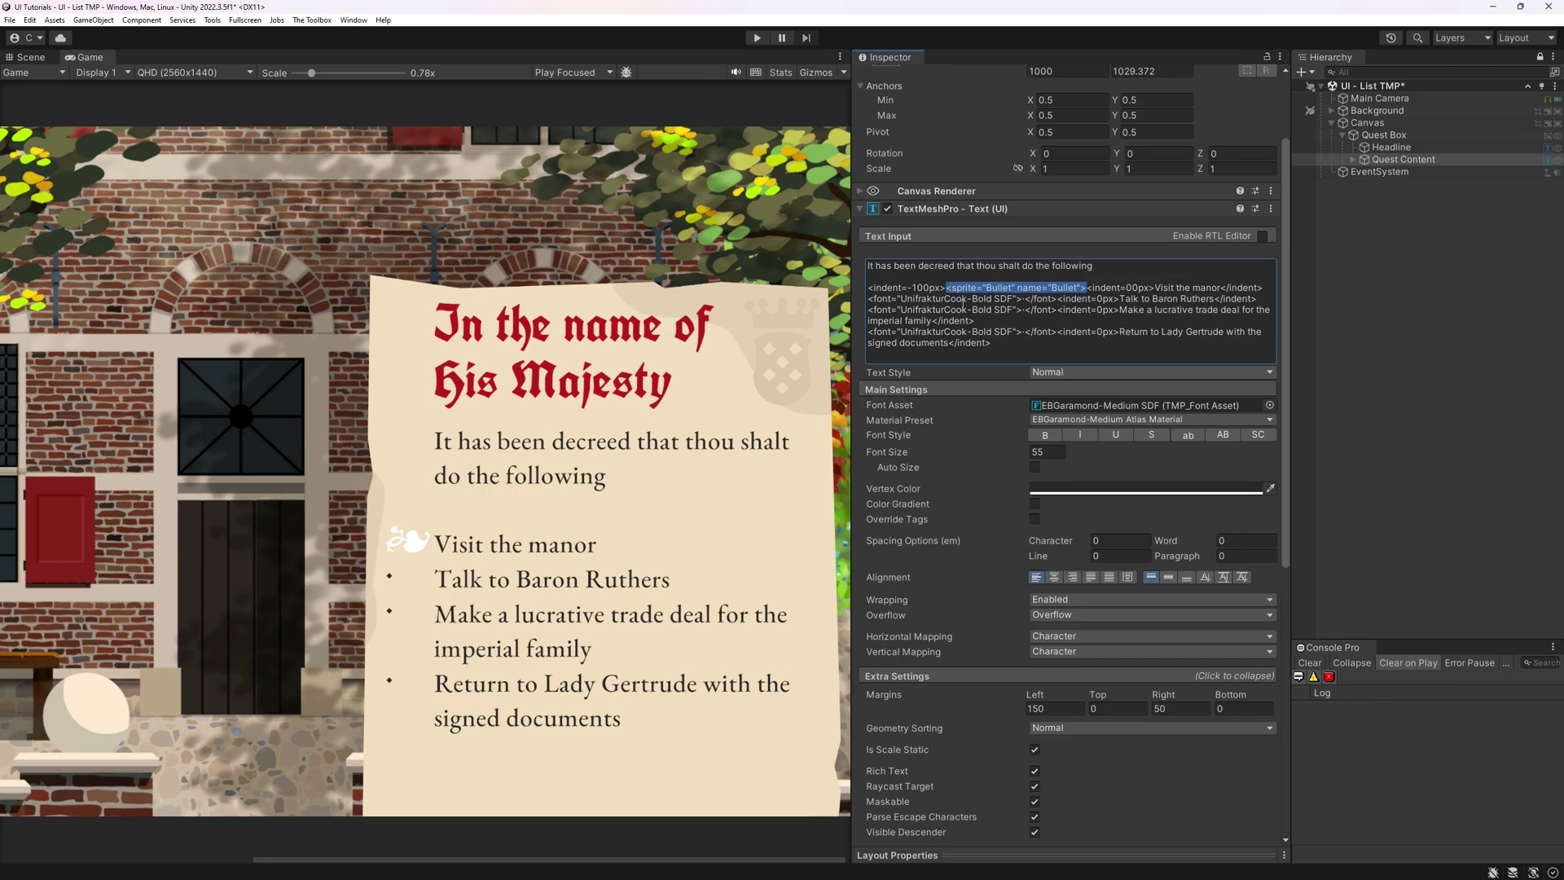
pyautogui.moveTo(1024, 299); pyautogui.dragTo(867, 298)
pyautogui.hotkey('ctrl', 'v')
pyautogui.moveTo(1058, 309); pyautogui.dragTo(866, 309)
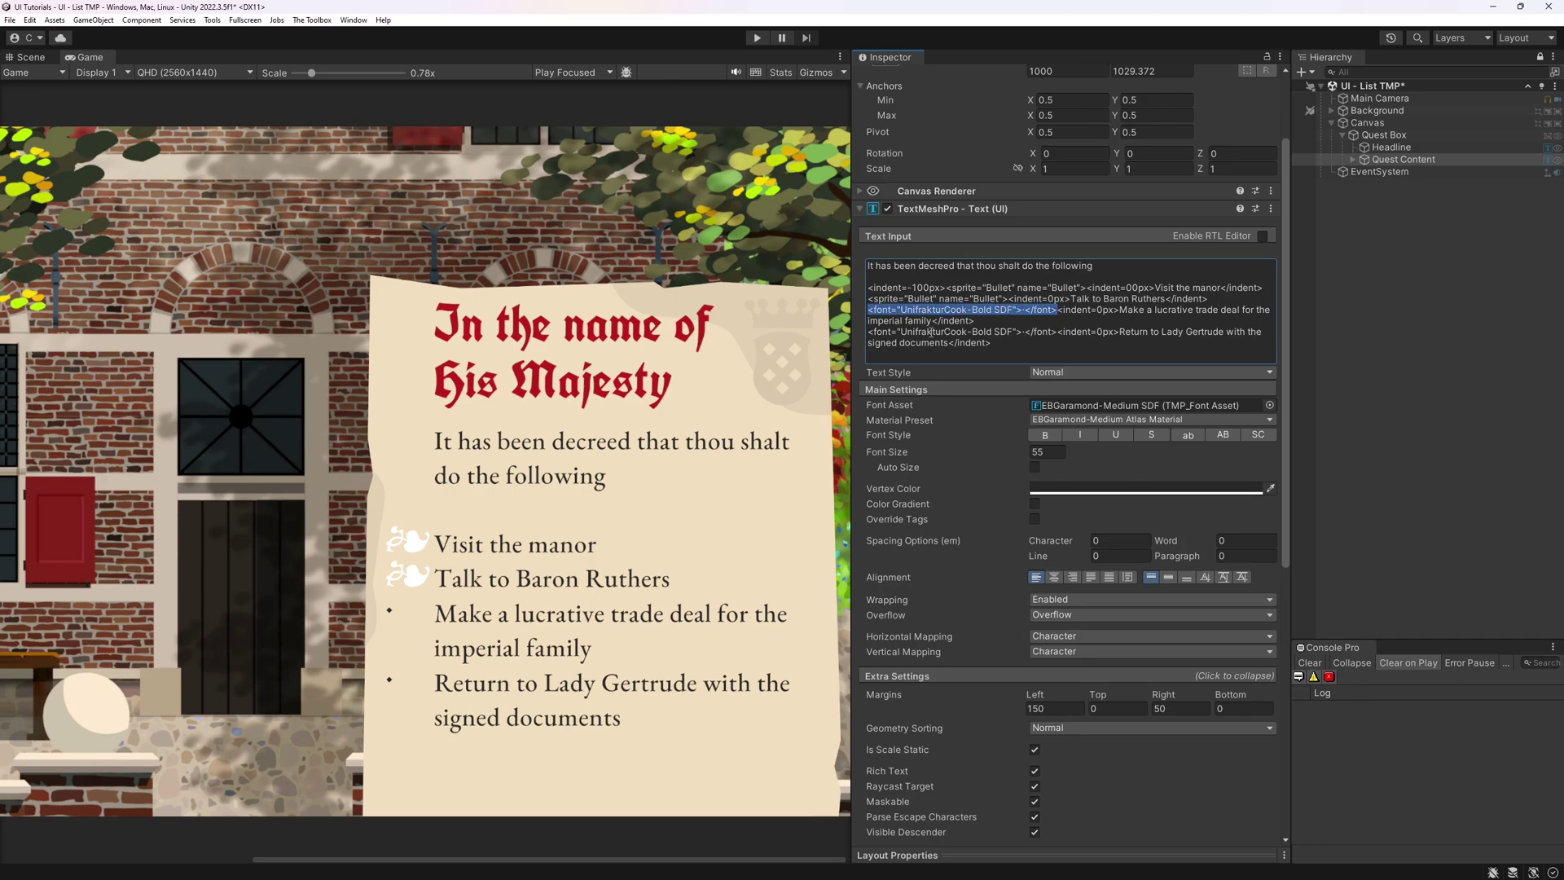
pyautogui.hotkey('ctrl', 'v')
pyautogui.moveTo(1058, 332); pyautogui.dragTo(868, 332)
pyautogui.hotkey('ctrl', 'v')
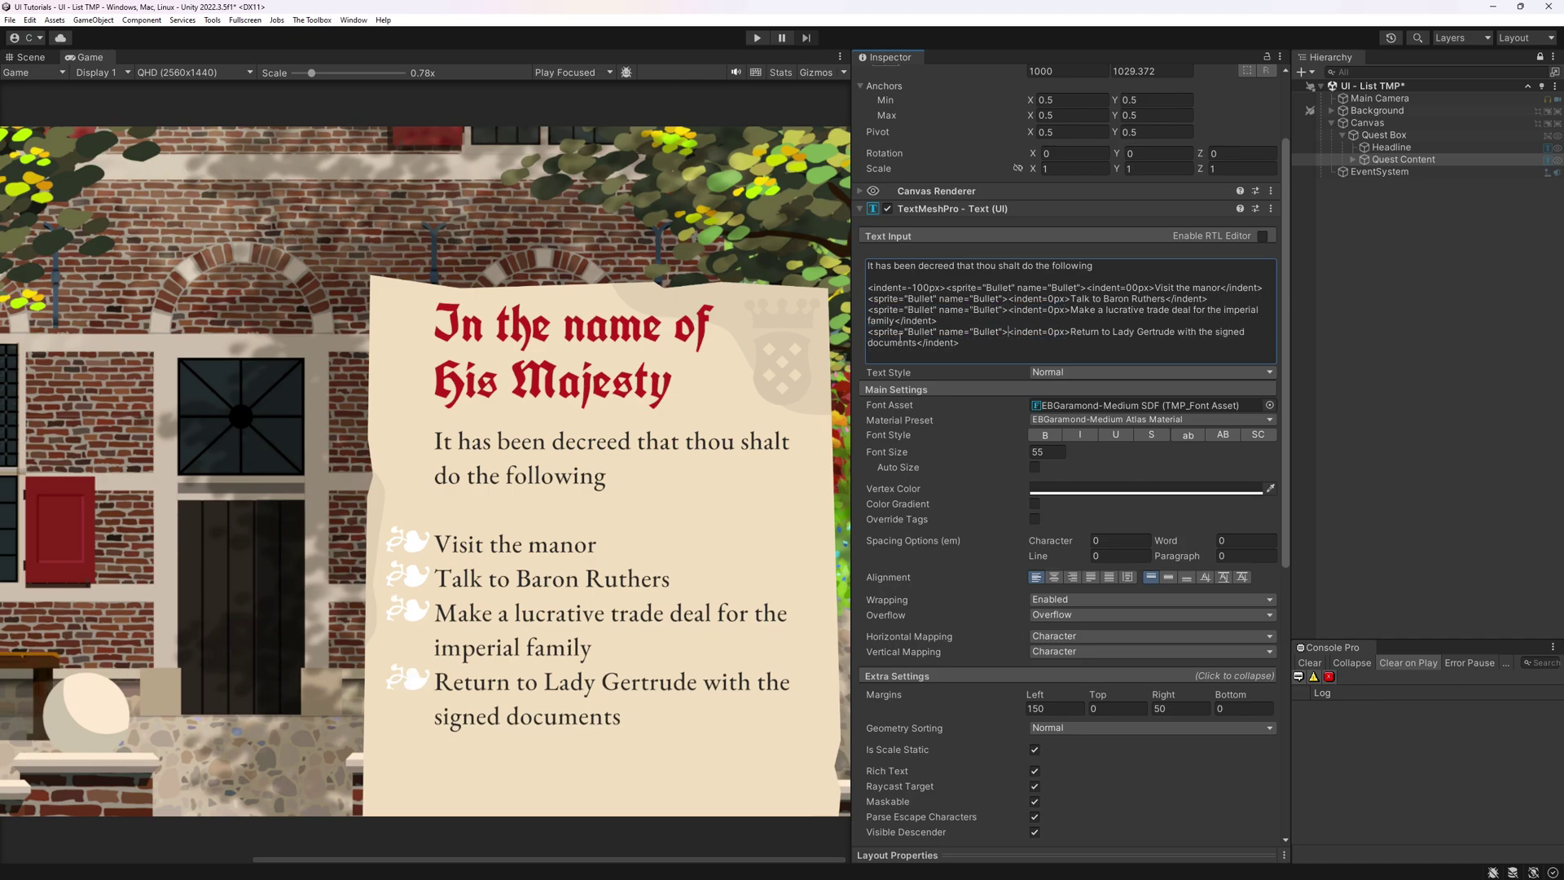
# Wrap the Bullet sprite in <color=#BC1D1D> with tint=1 and apply that markup to all steps.
pyautogui.write('<')
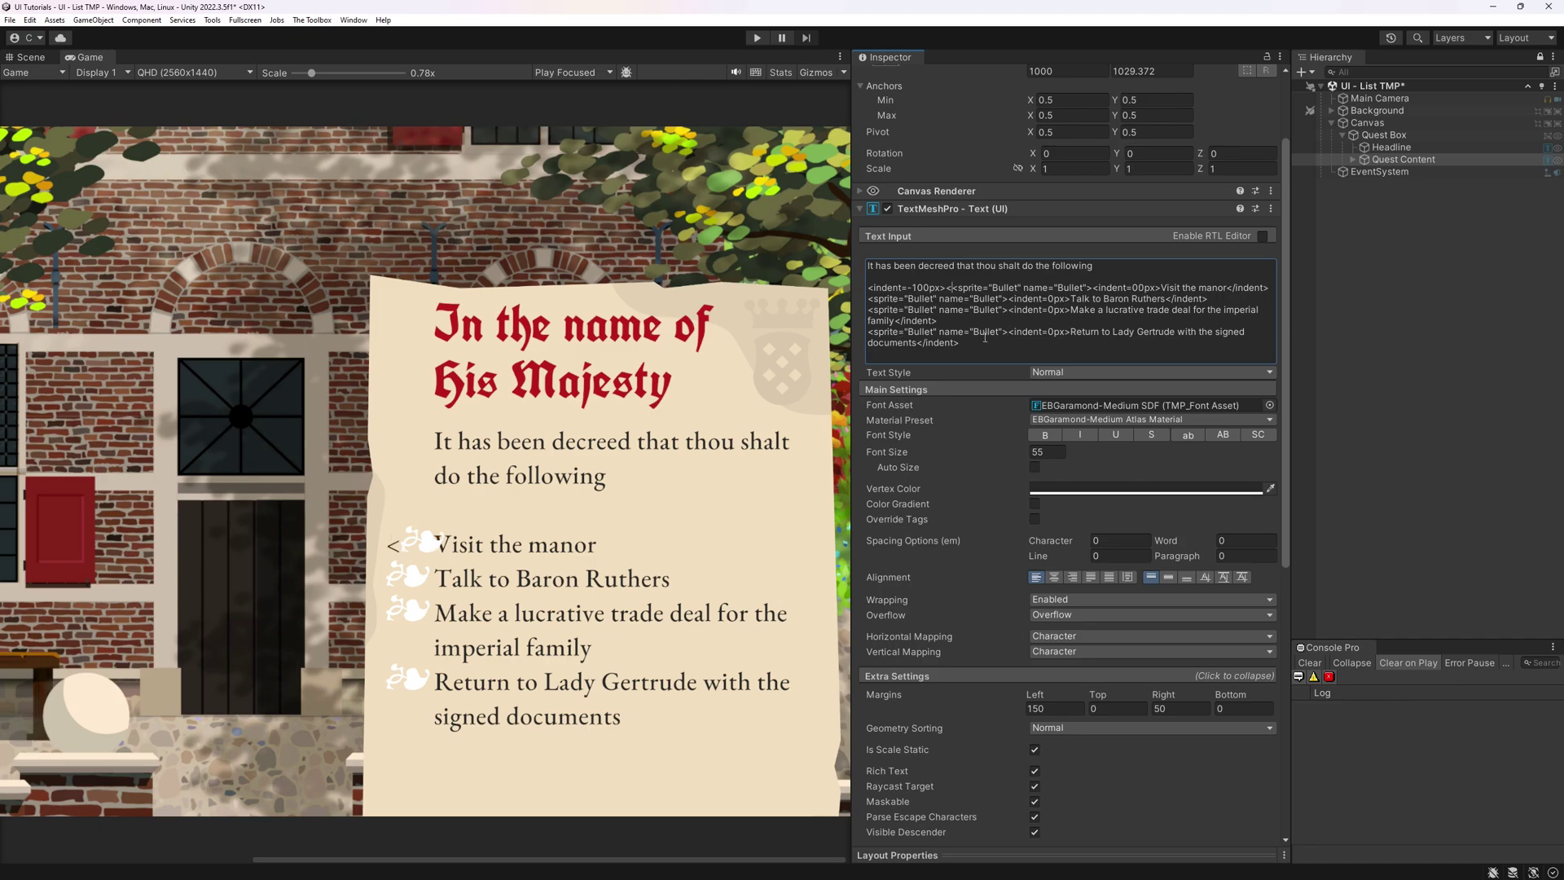
pyautogui.write('color')
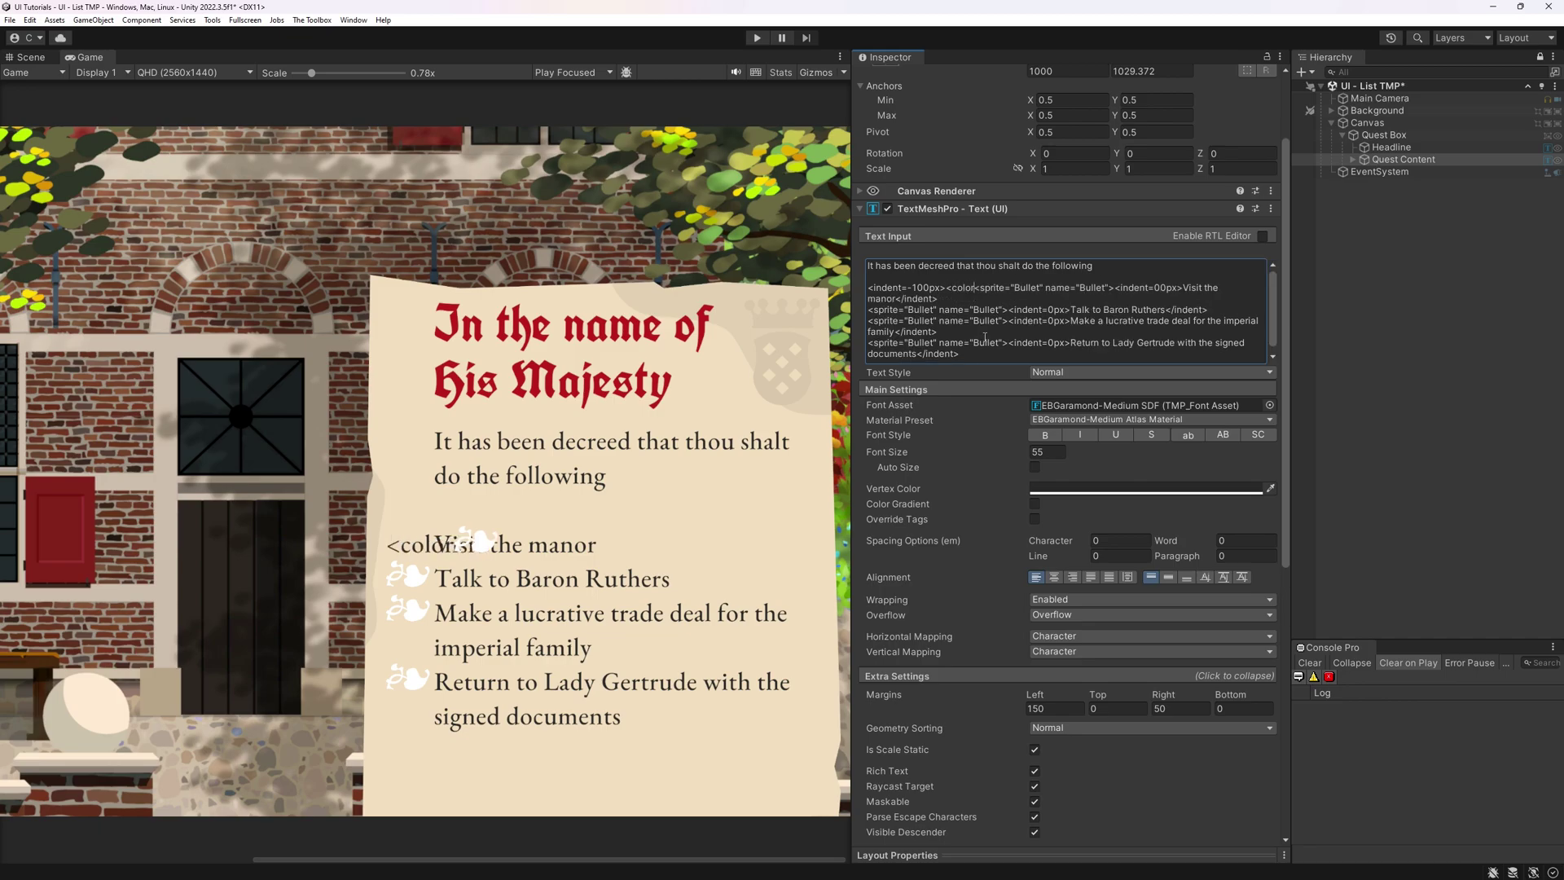
pyautogui.write('=#BC1D1D>')
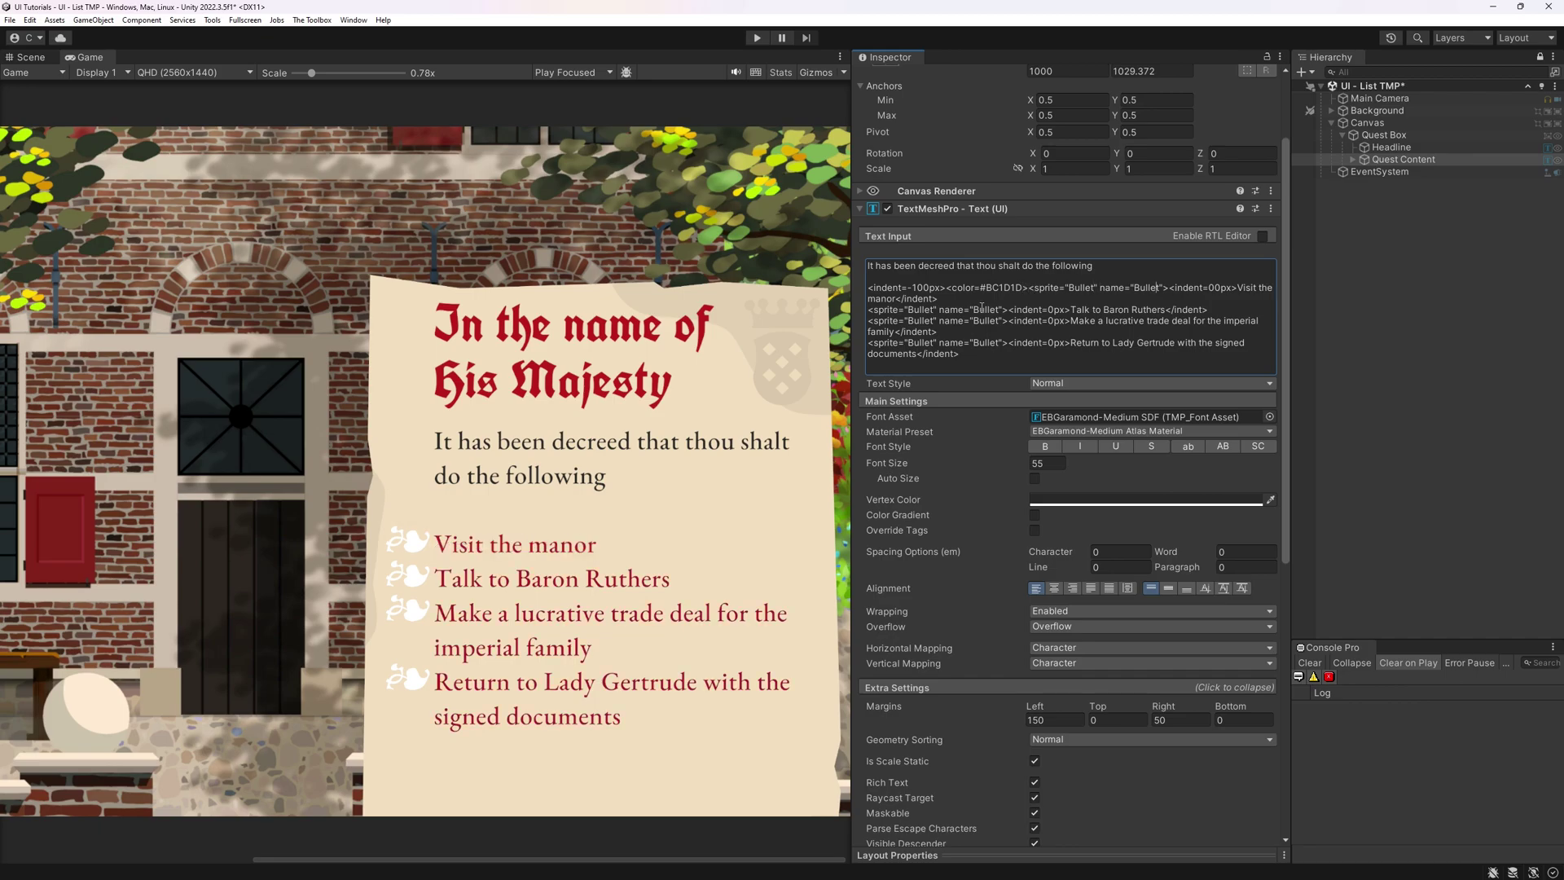
pyautogui.write(' tint=1')
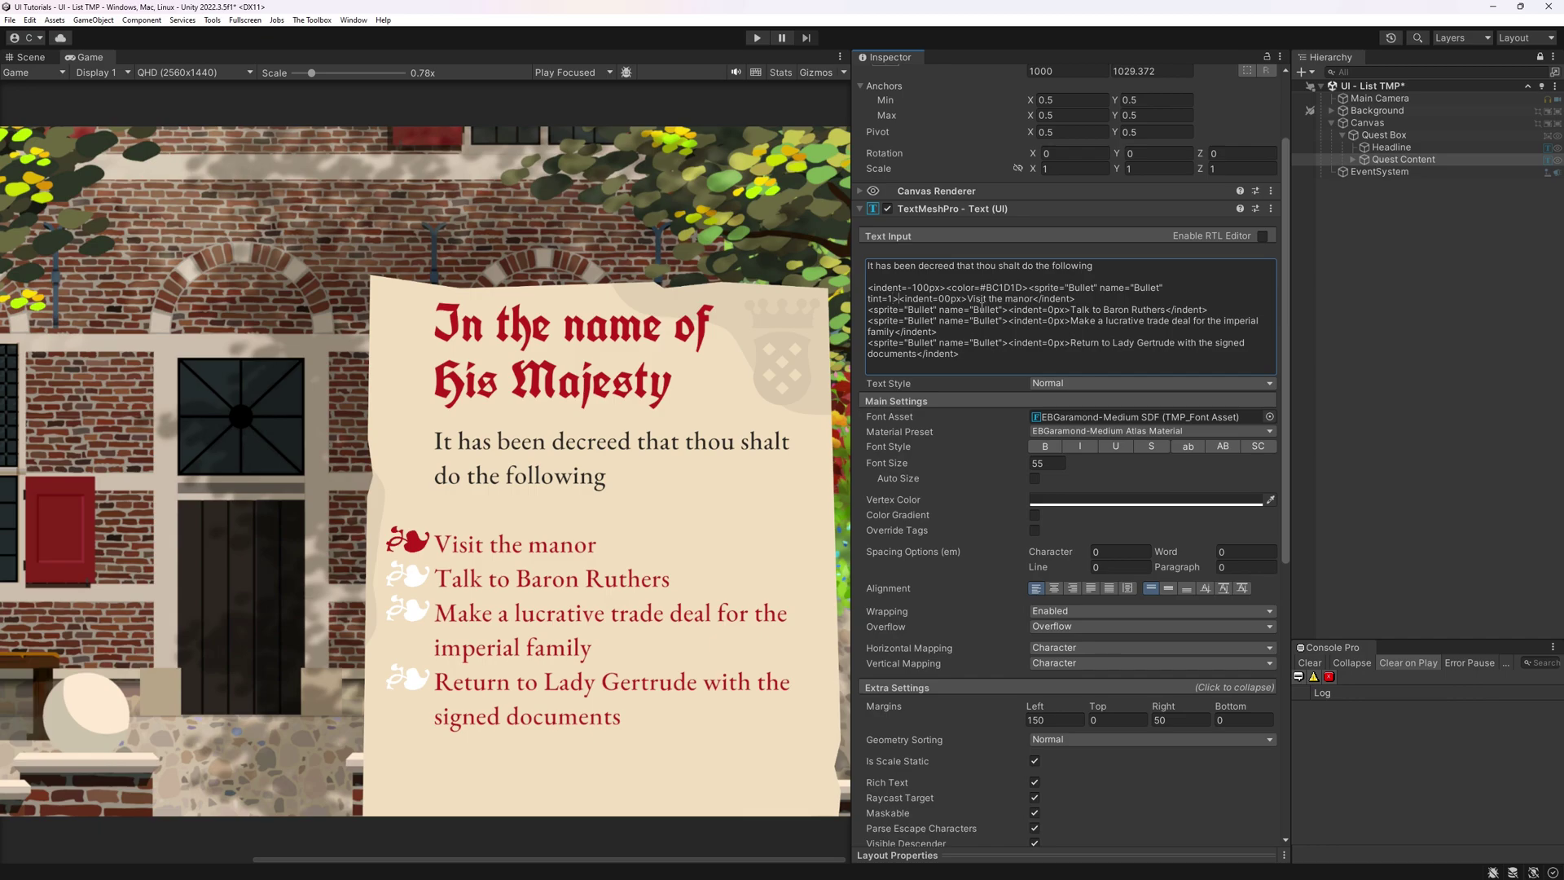
pyautogui.write(' </color>')
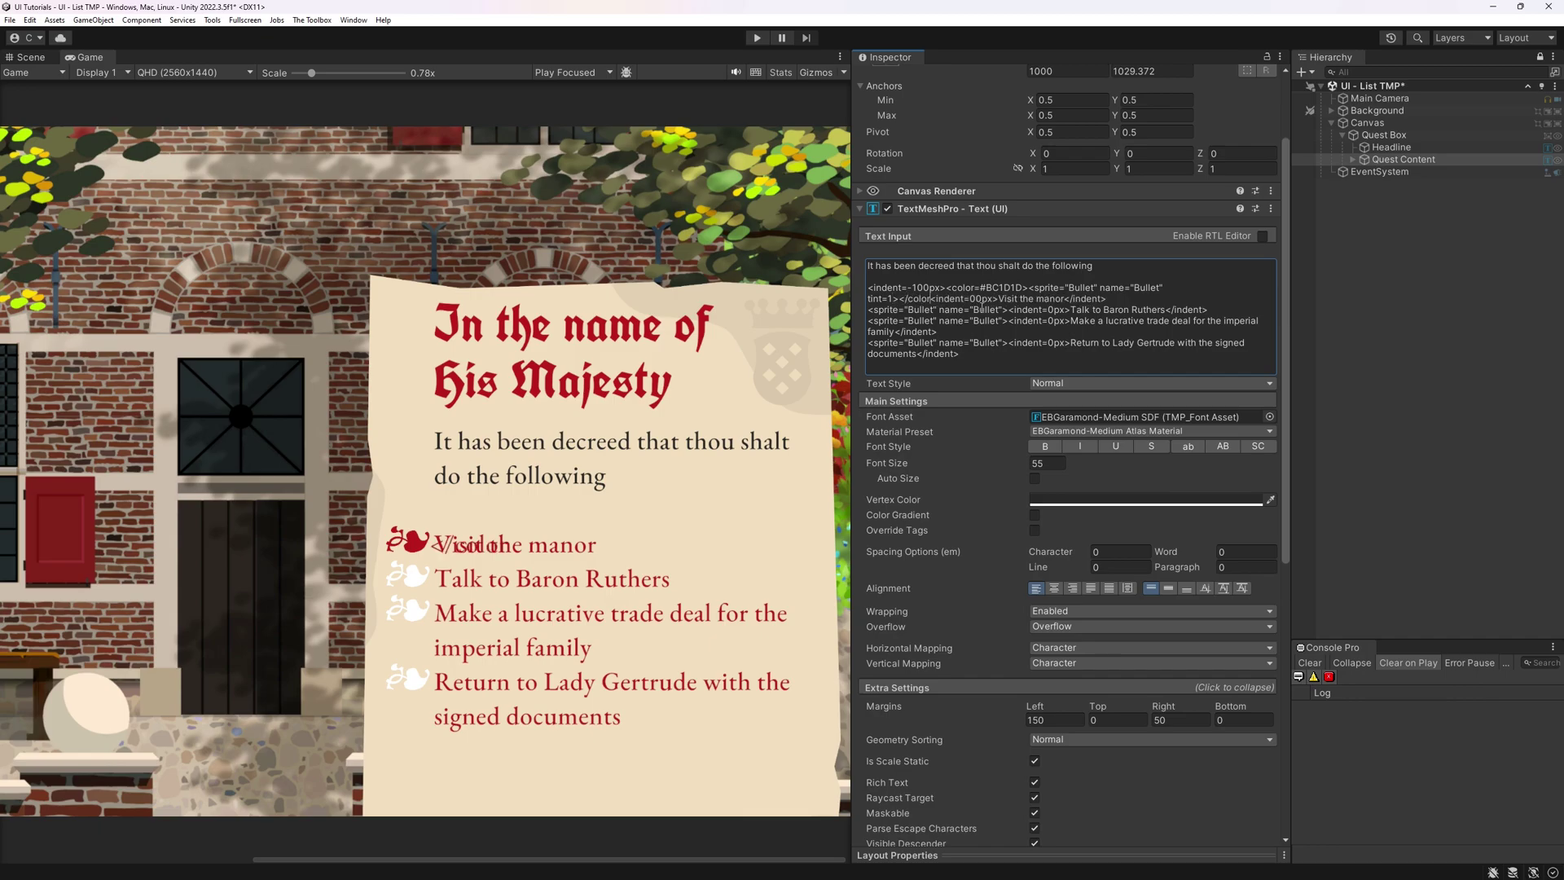
pyautogui.moveTo(867, 309); pyautogui.dragTo(1112, 364)
pyautogui.write('<color=#BC1D1D><sprite="Bullet" name="Bullet" tint=1></color><indent=0px>Talk to Baron Ruthers</indent> <color=#BC1D1D><sprite="Bullet" name="Bullet" tint=1></color><indent=0px>Make a lucrative trade deal for the imperial family</indent> <color=#BC1D1D><sprite="Bullet" name="Bullet" tint=1></color><indent=0px>Return to Lady Gertrude with the signed documents</indent>')
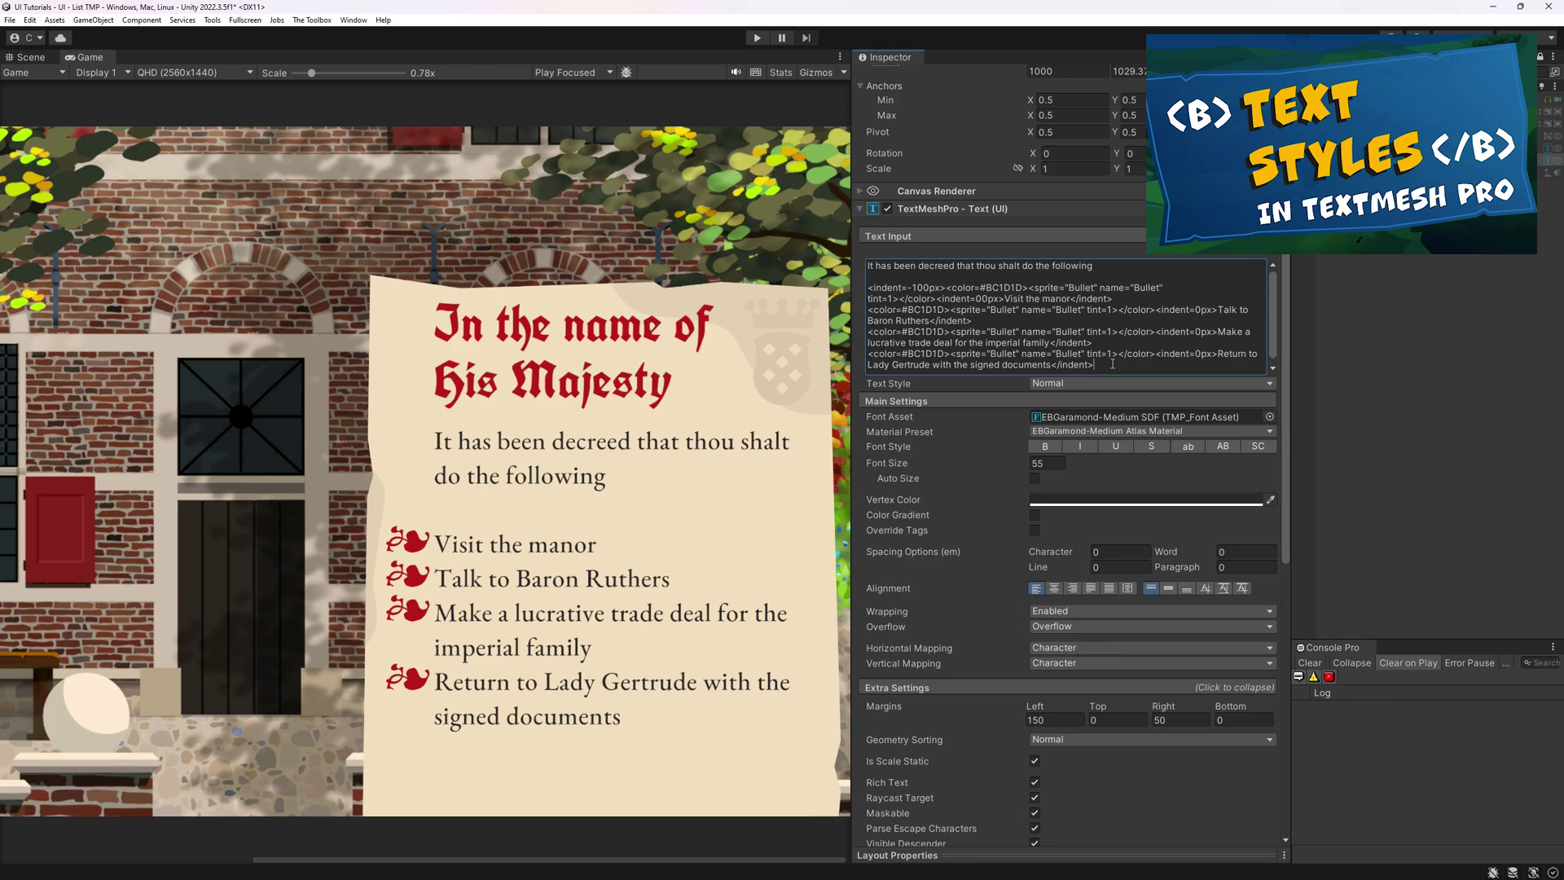
# Copy the first quest step's markup and open the Default Style Sheet.
pyautogui.tripleClick(947, 296)
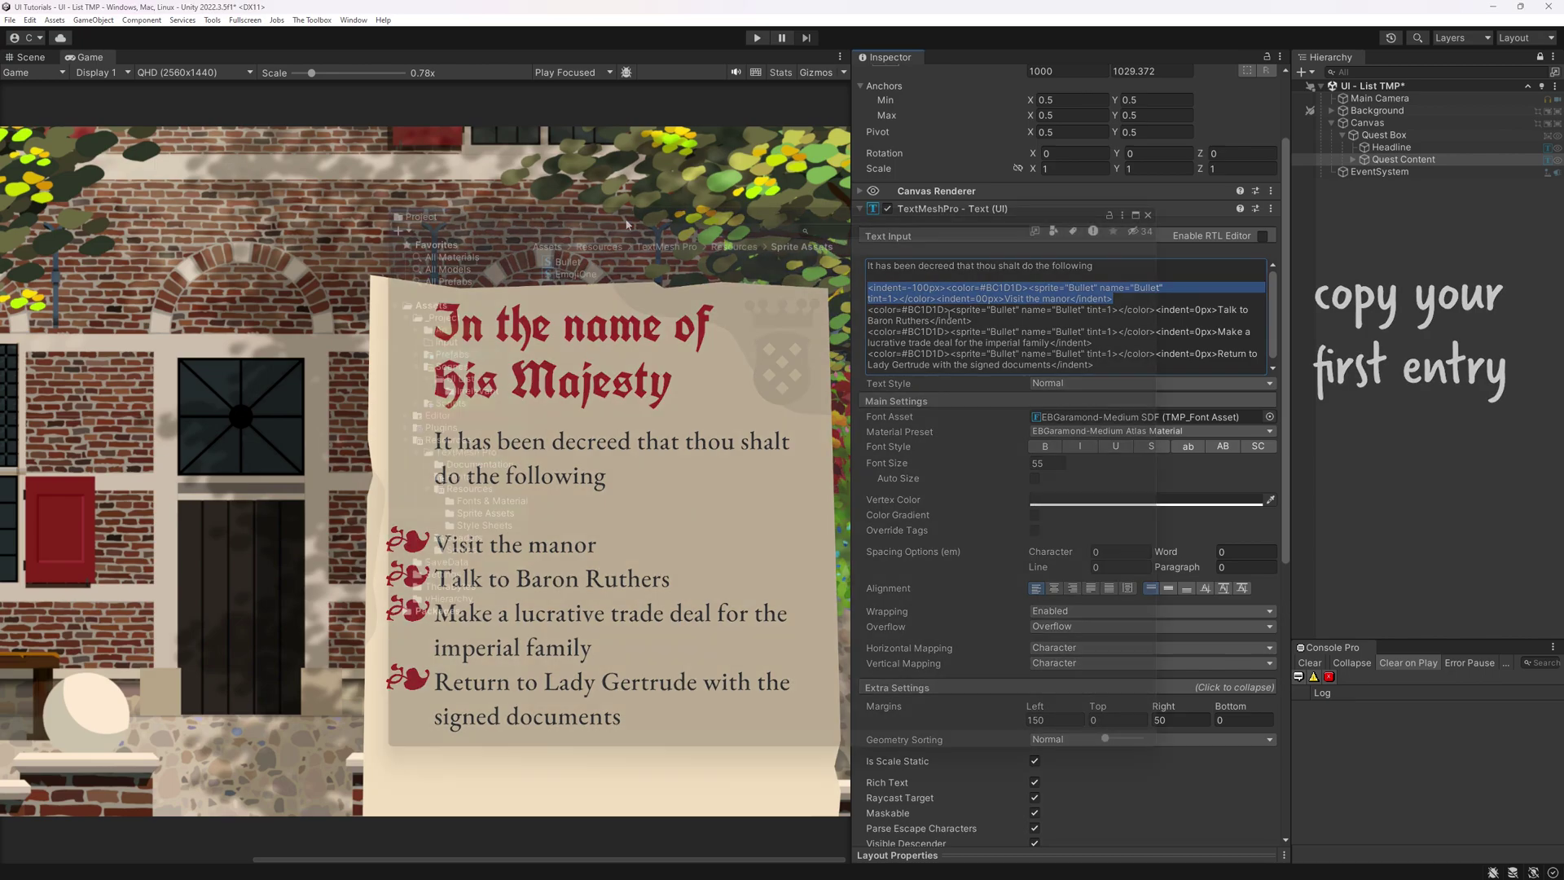
pyautogui.hotkey('ctrl', '5')
pyautogui.click(462, 525)
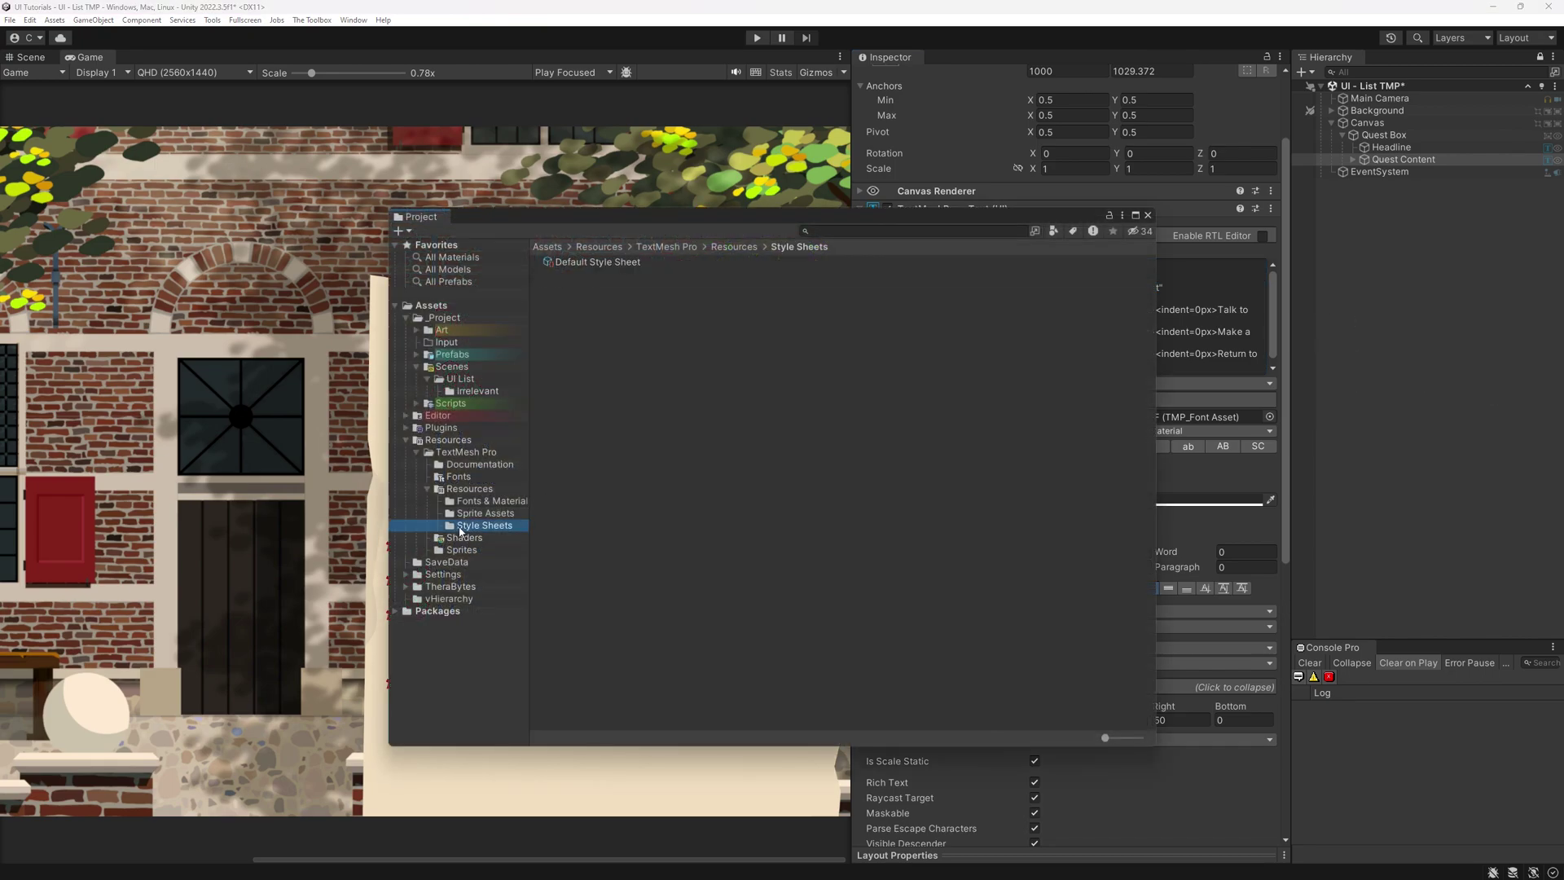
pyautogui.click(583, 263)
pyautogui.click(1156, 293)
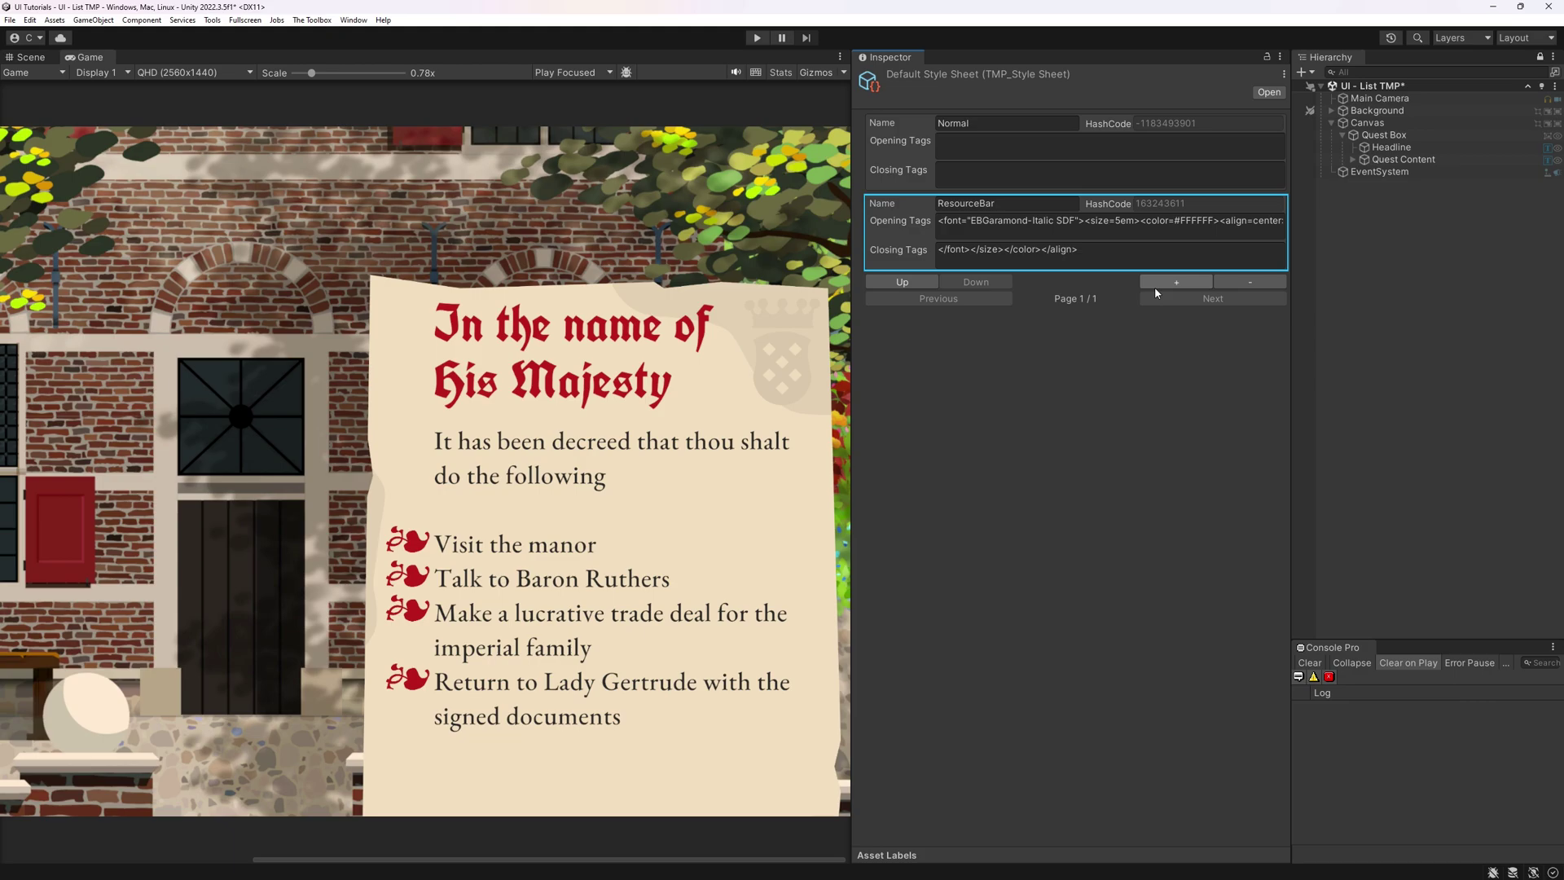
# Duplicate the ResourceBar style, rename it uList, and clear its opening and closing tags.
pyautogui.click(1155, 285)
pyautogui.click(1042, 285)
pyautogui.doubleClick(1042, 284)
pyautogui.write('uList')
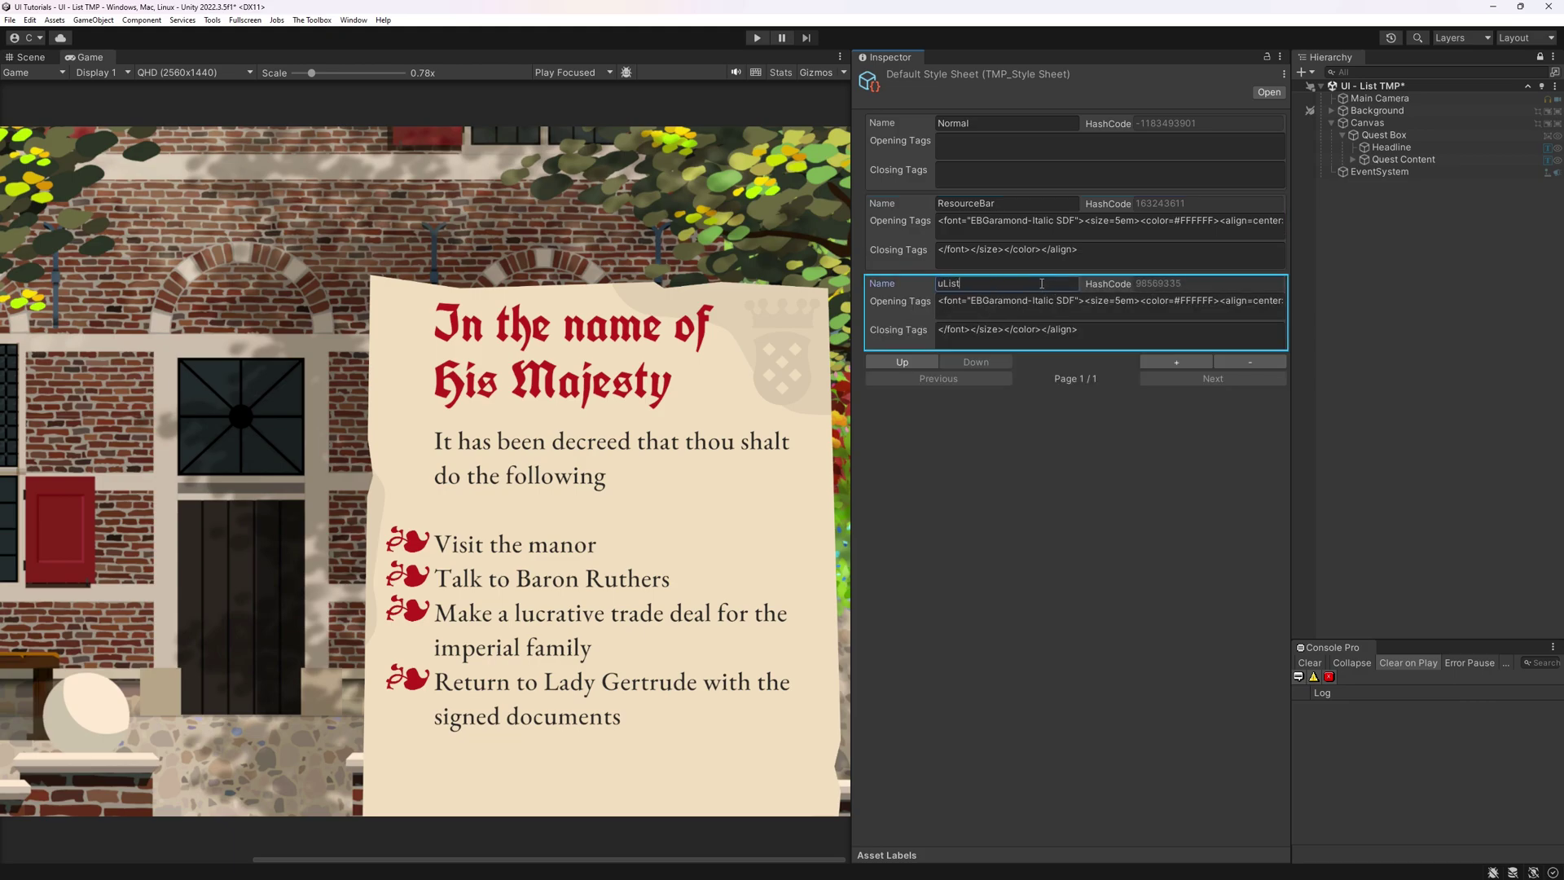
pyautogui.click(1102, 314)
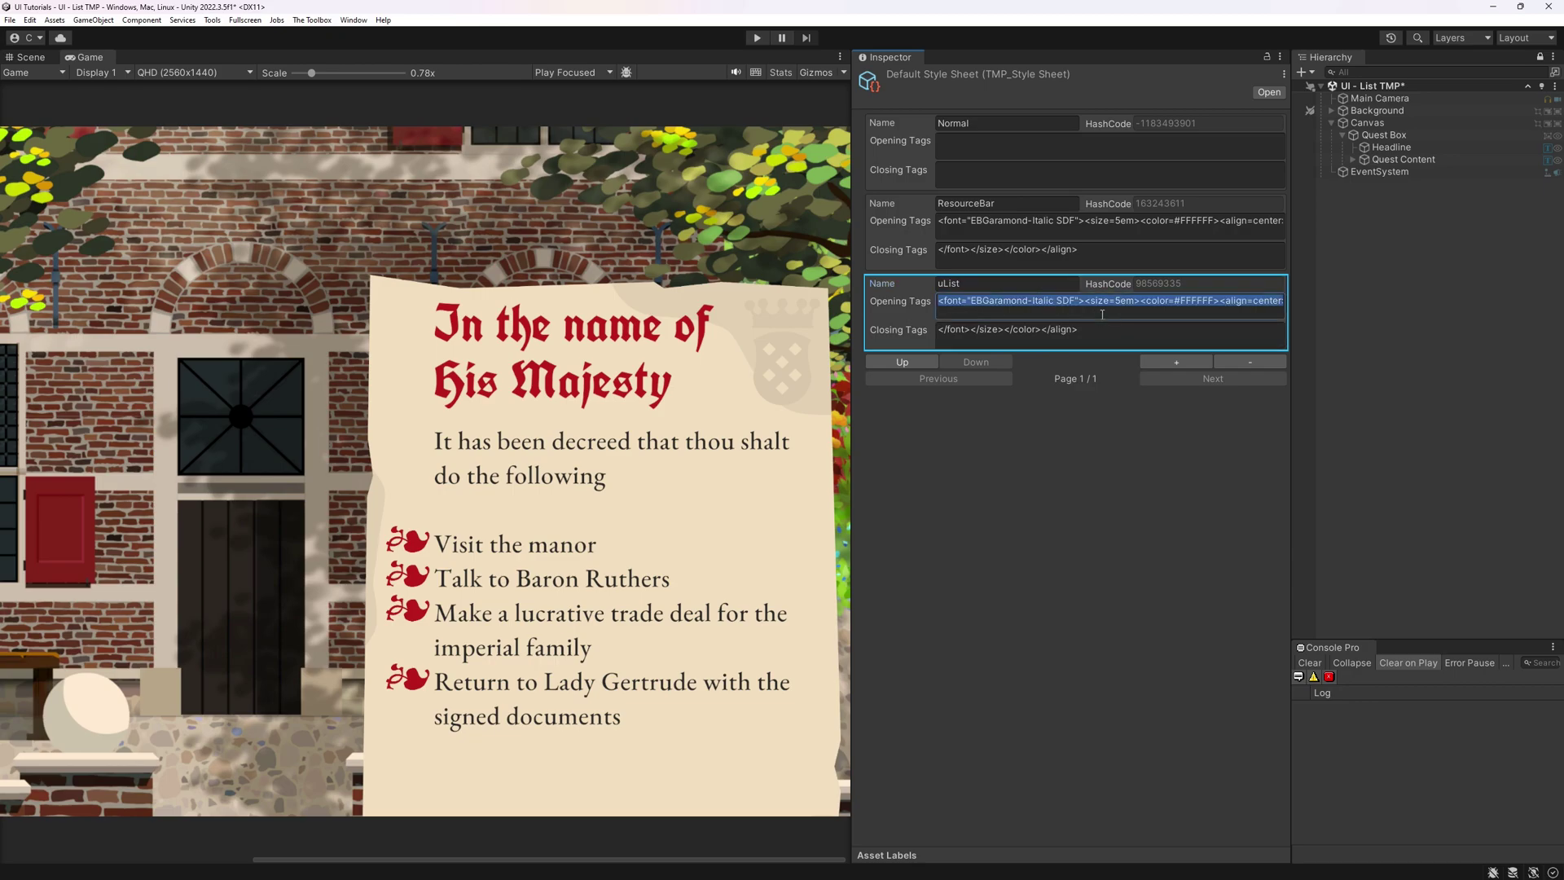
pyautogui.press('BackSpace')
pyautogui.click(1089, 333)
pyautogui.press('BackSpace')
# Set uList's opening tags to the red bullet and indent markup and its closing tag to </indent>.
pyautogui.click(1007, 303)
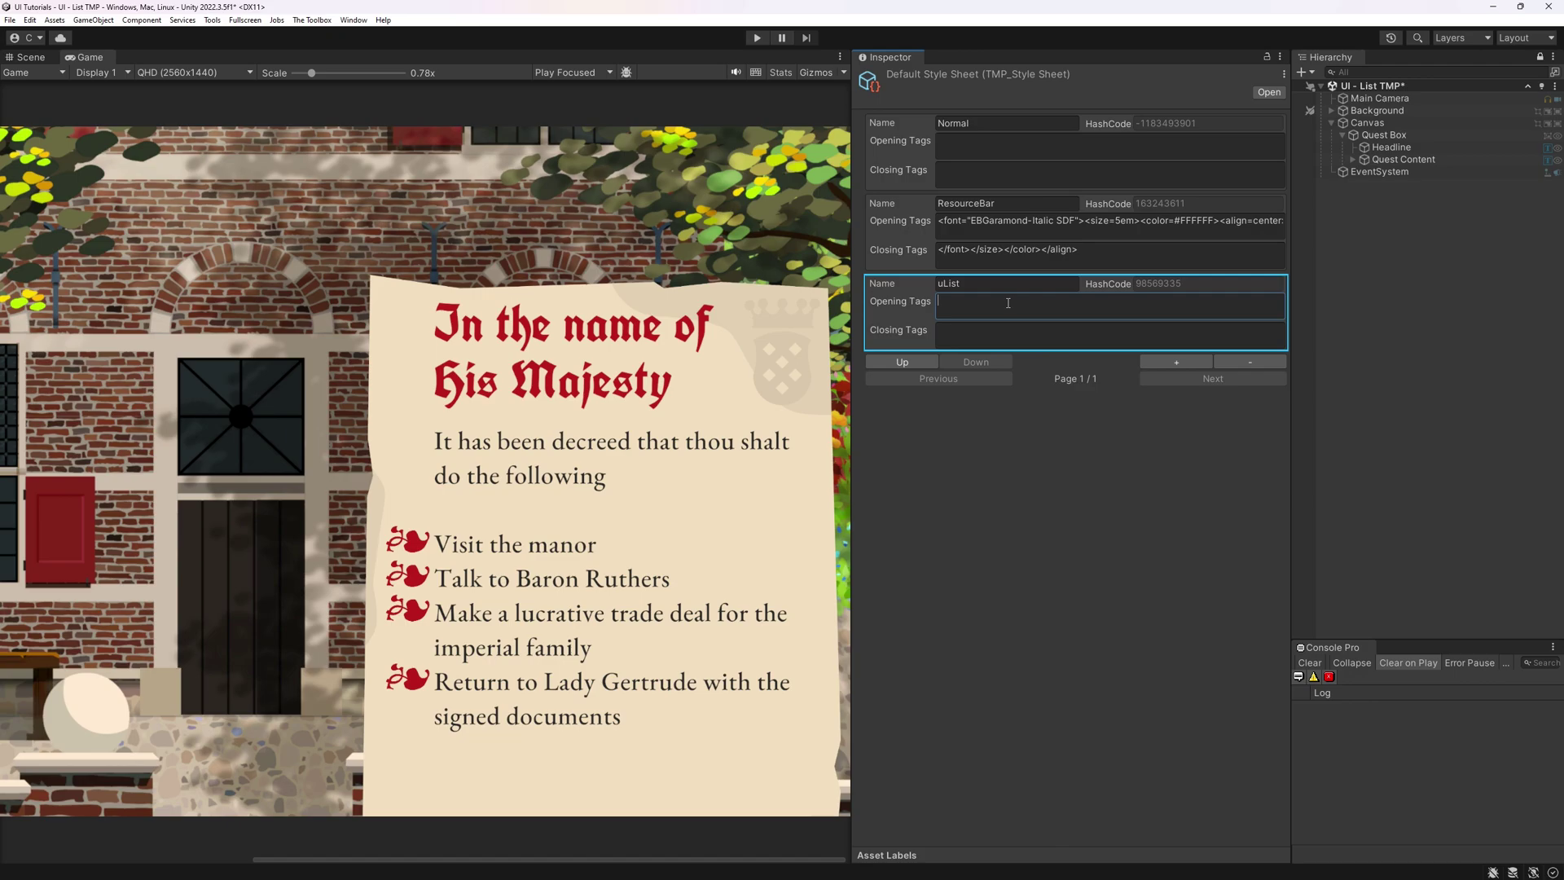
pyautogui.write('"Bullet" name="Bullet" tint=1></color><indent=00px>Visit the manor</indent>')
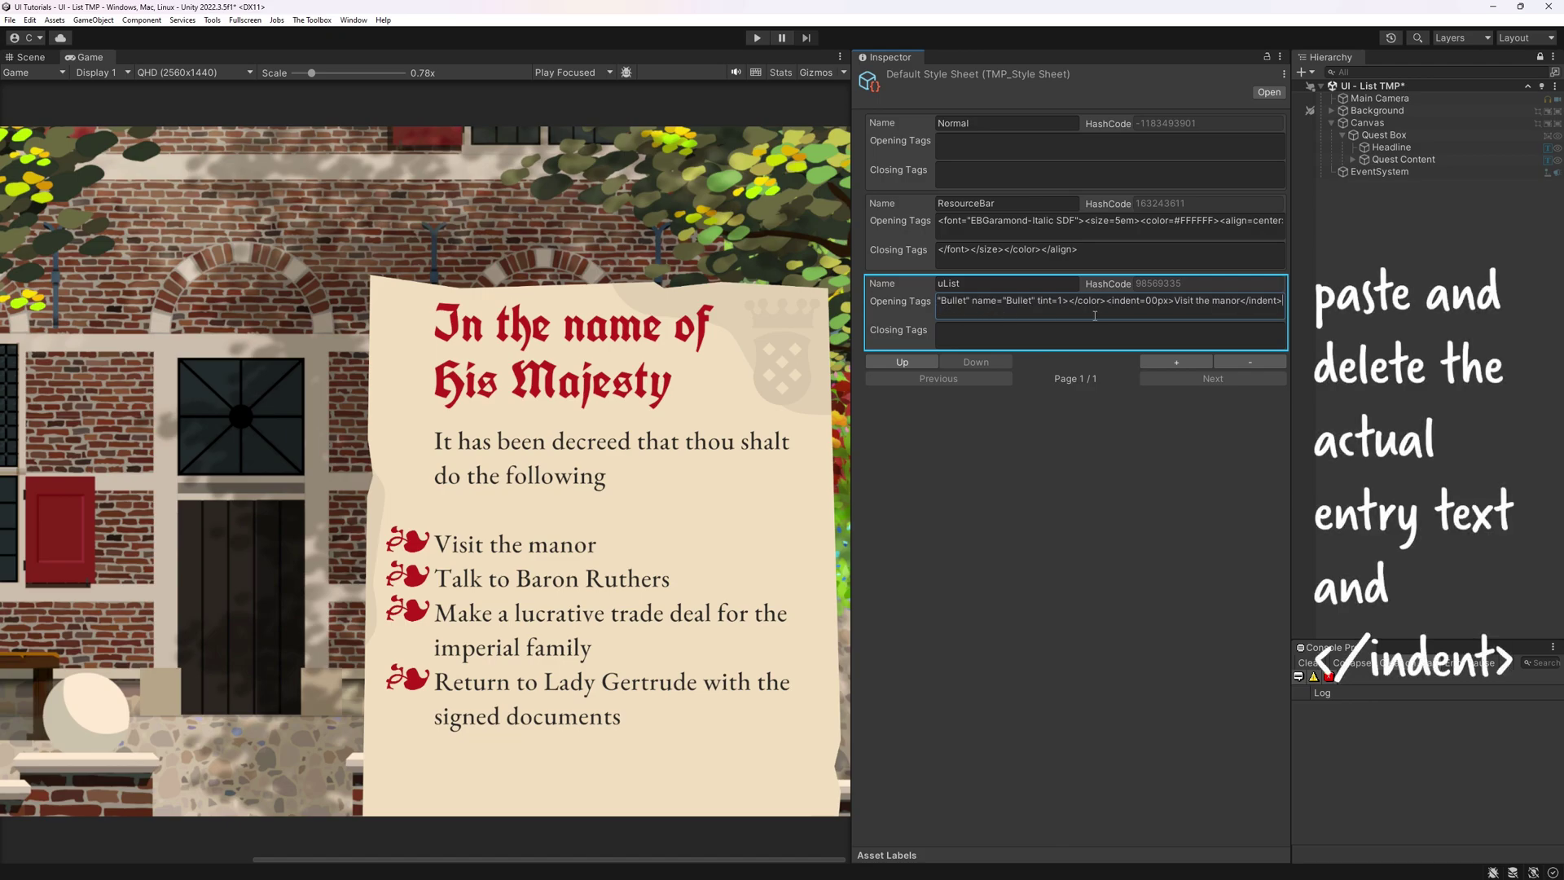
pyautogui.moveTo(1175, 303)
pyautogui.mouseDown()
pyautogui.moveTo(1240, 303)
pyautogui.moveTo(1175, 303)
pyautogui.mouseUp()
pyautogui.hotkey('ctrl', 'c')
pyautogui.press('BackSpace')
pyautogui.press('BackSpace')
pyautogui.click(1112, 336)
pyautogui.hotkey('ctrl', 'v')
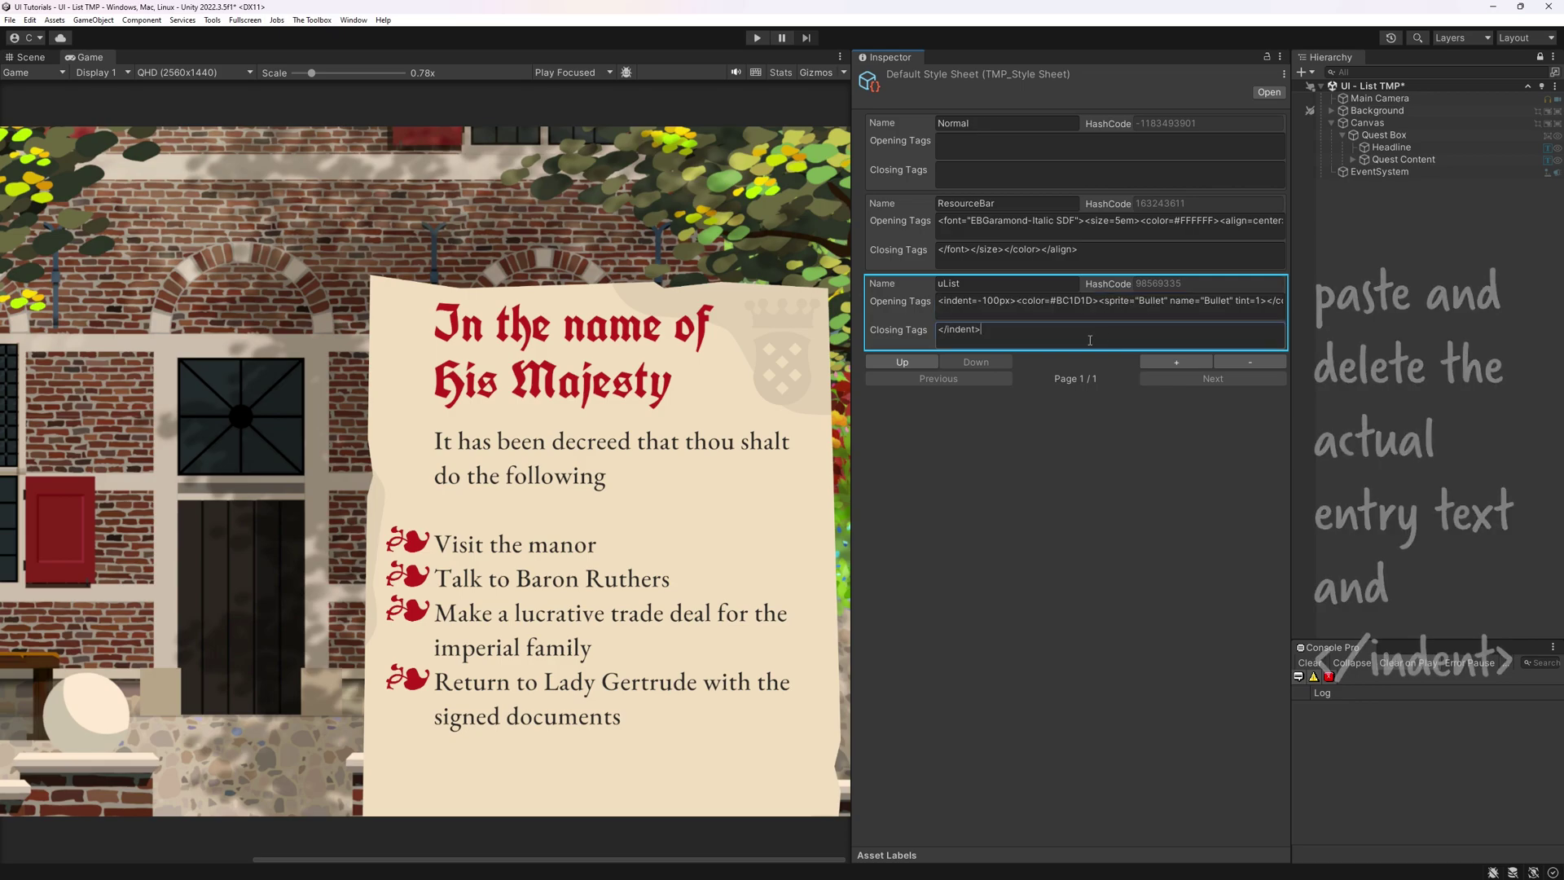
pyautogui.click(958, 304)
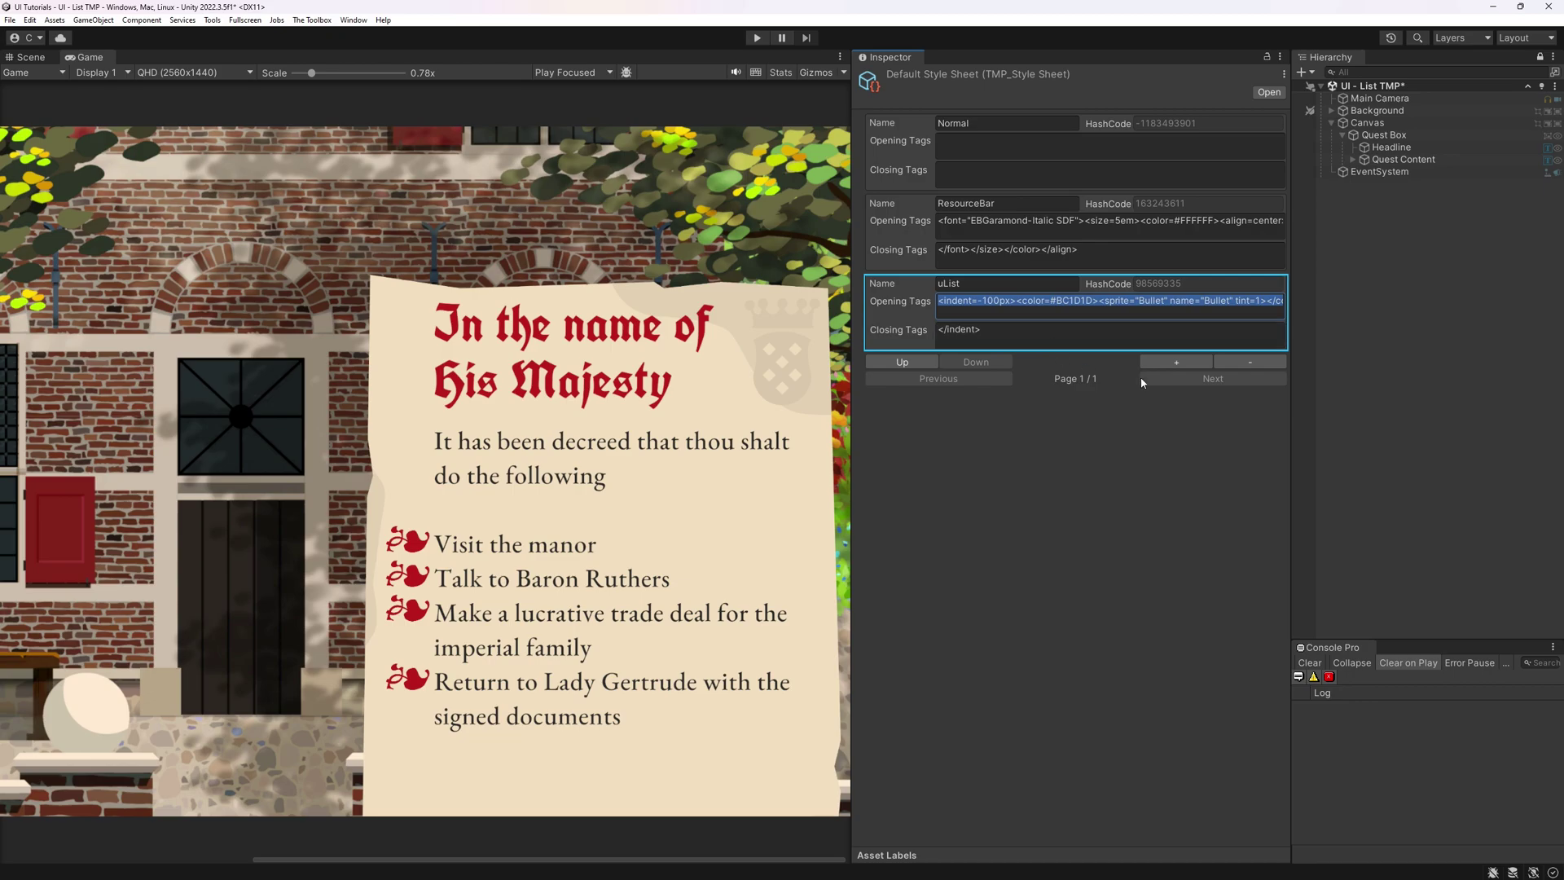
pyautogui.click(1403, 159)
pyautogui.click(970, 411)
pyautogui.click(970, 410)
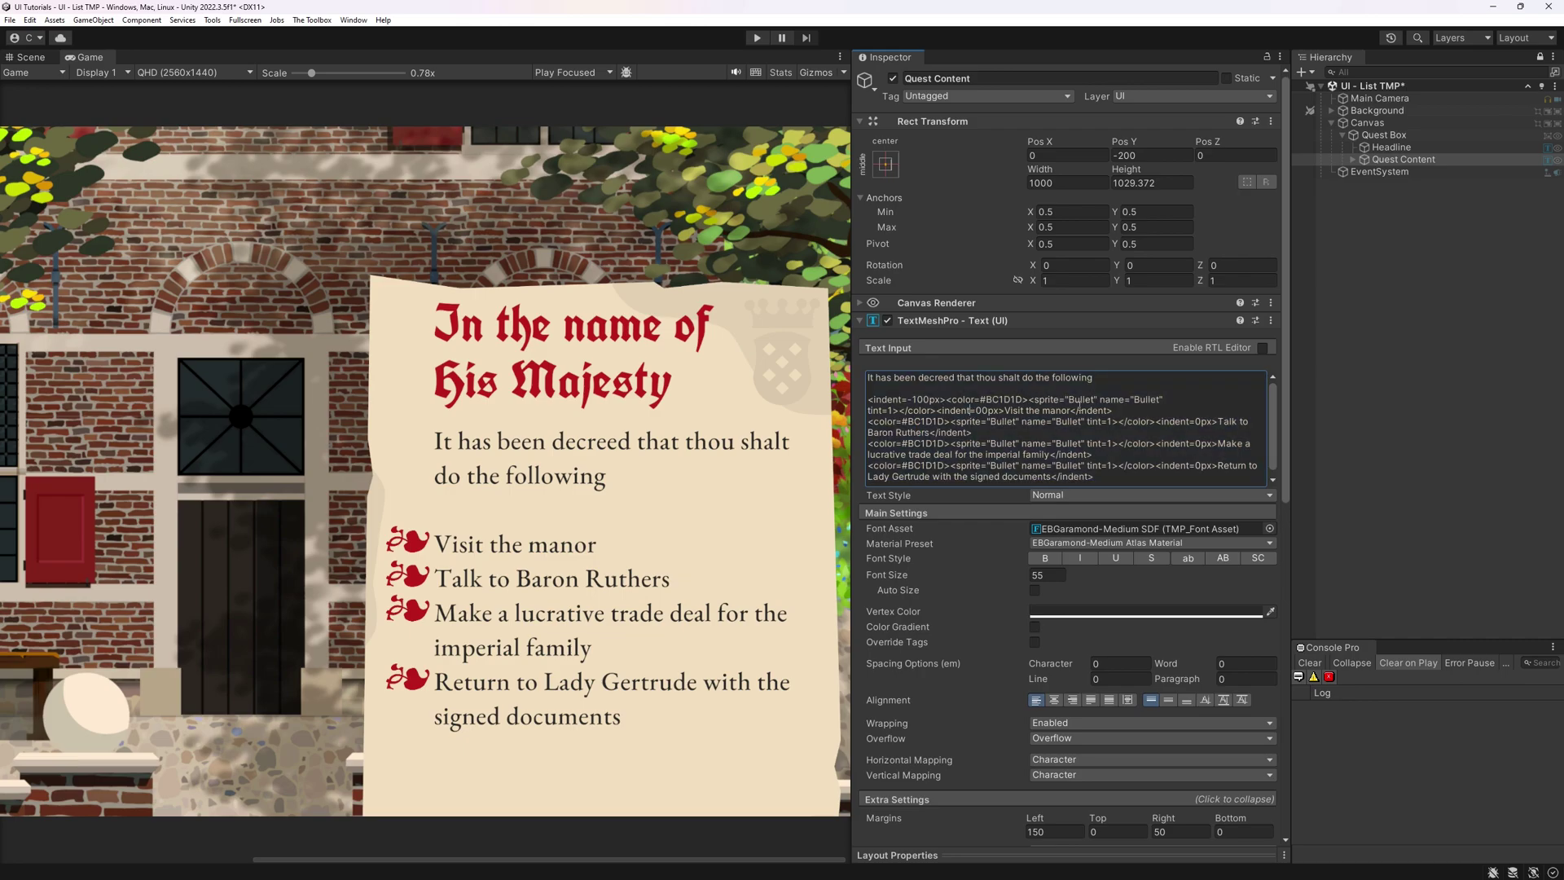
# Replace the first line's bullet tags with <style="uList">Visit the manor</style>.
pyautogui.moveTo(1004, 410); pyautogui.dragTo(867, 400)
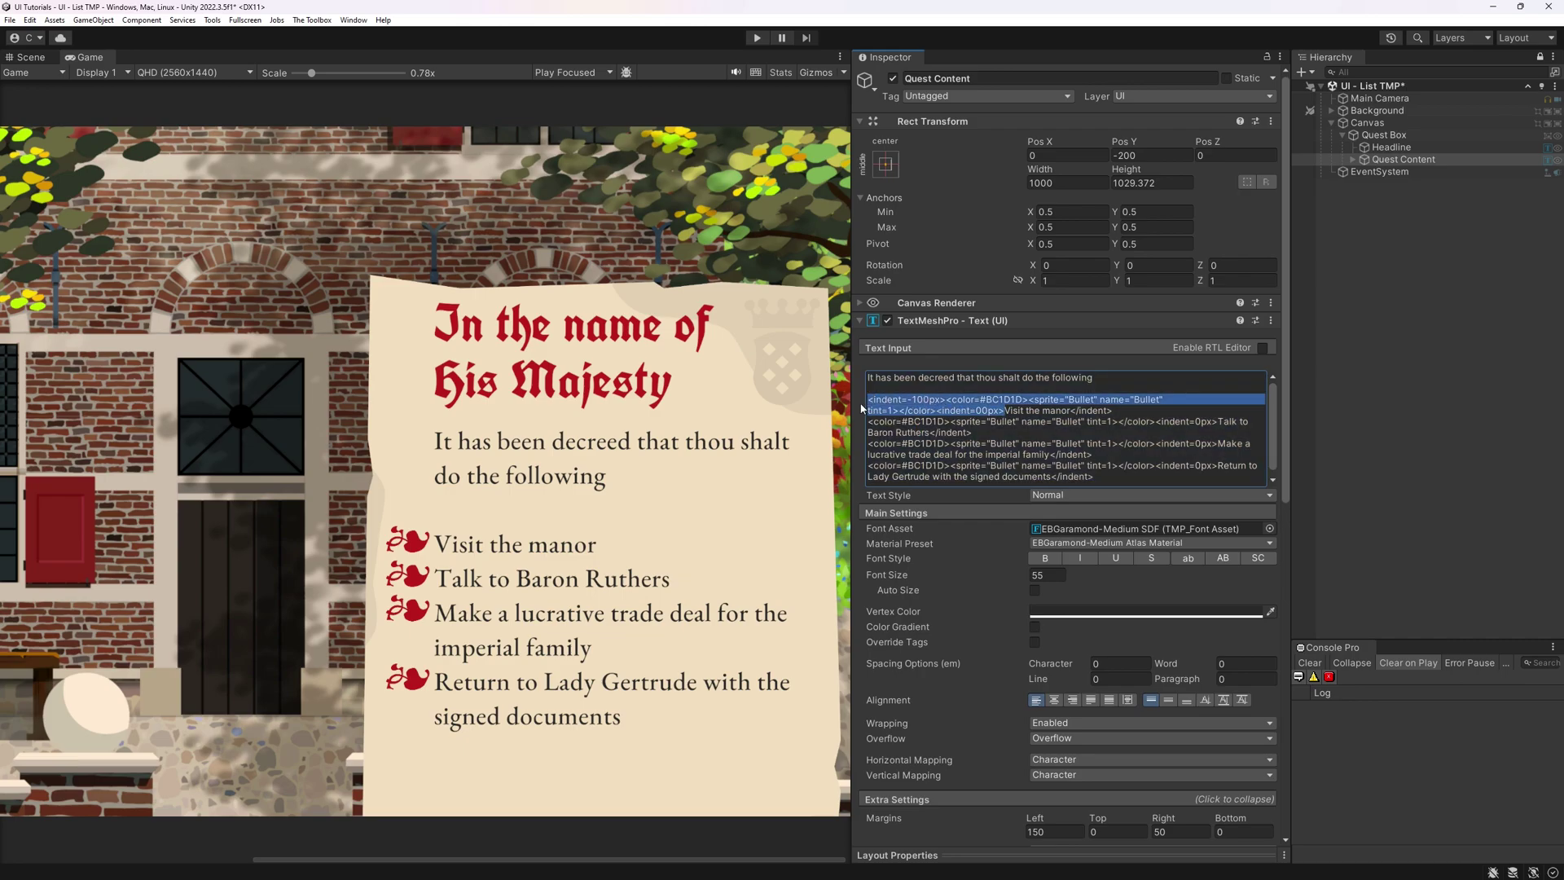
pyautogui.press('BackSpace')
pyautogui.moveTo(977, 401); pyautogui.dragTo(933, 400)
pyautogui.press('BackSpace')
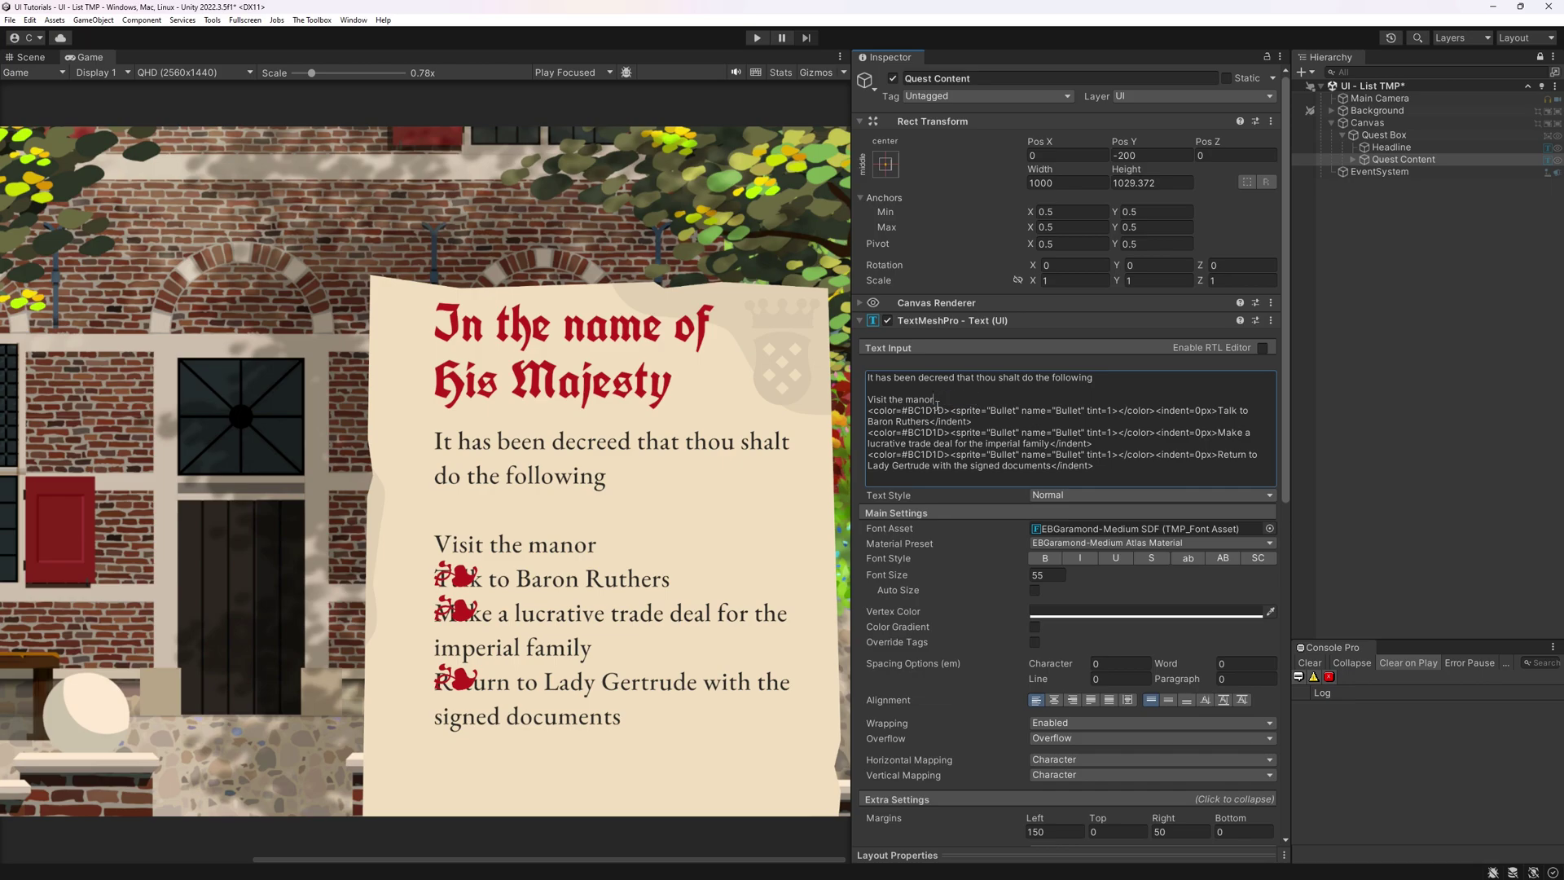
pyautogui.write('<style="uList"')
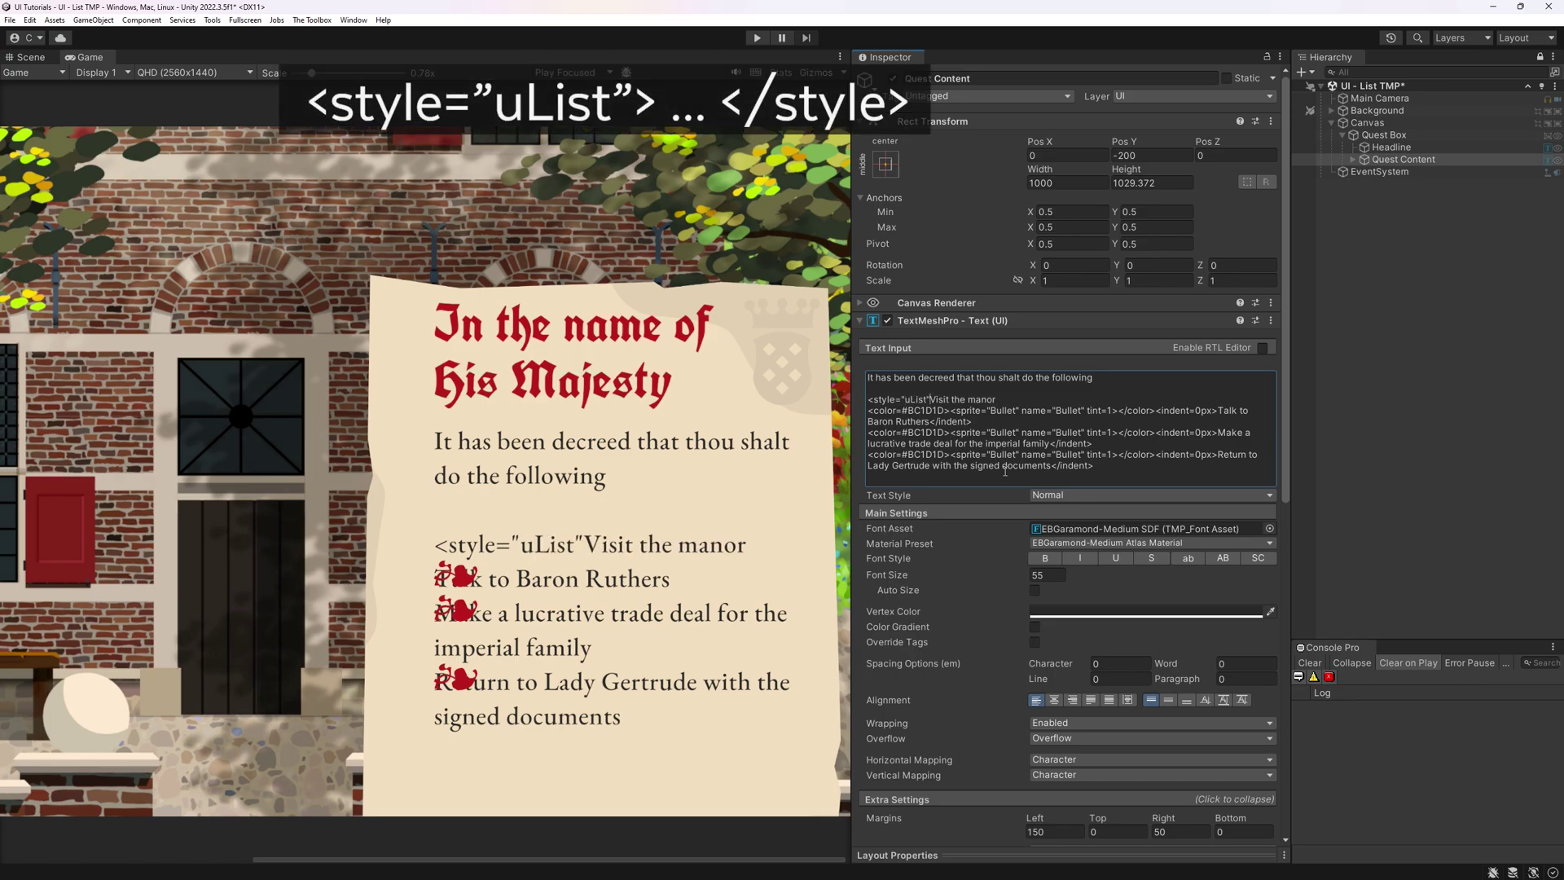
pyautogui.write('>Visit the manor')
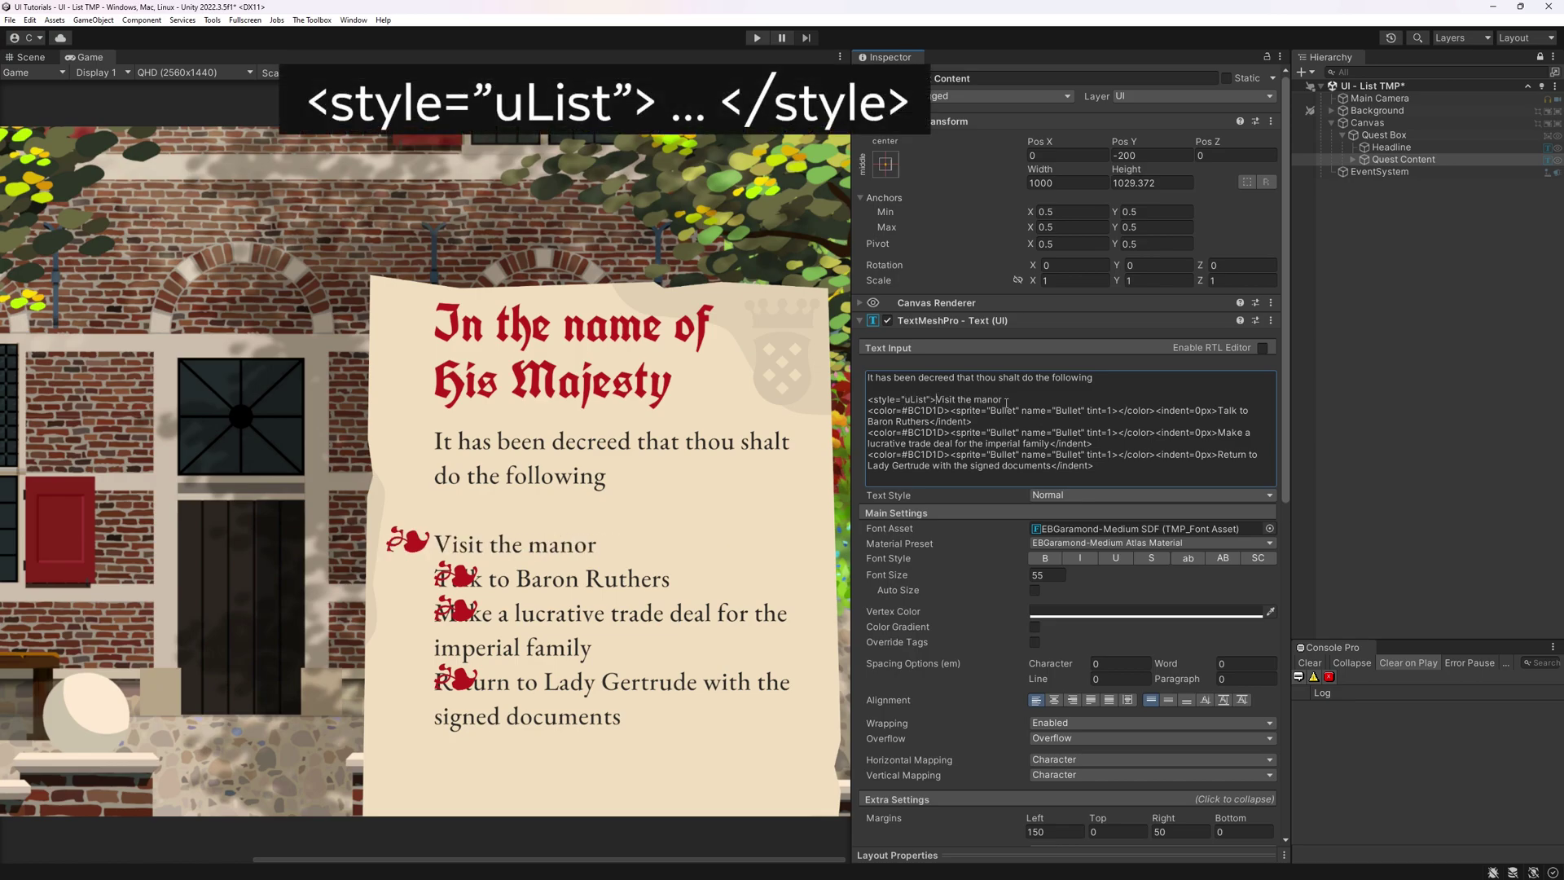
pyautogui.write('</style>')
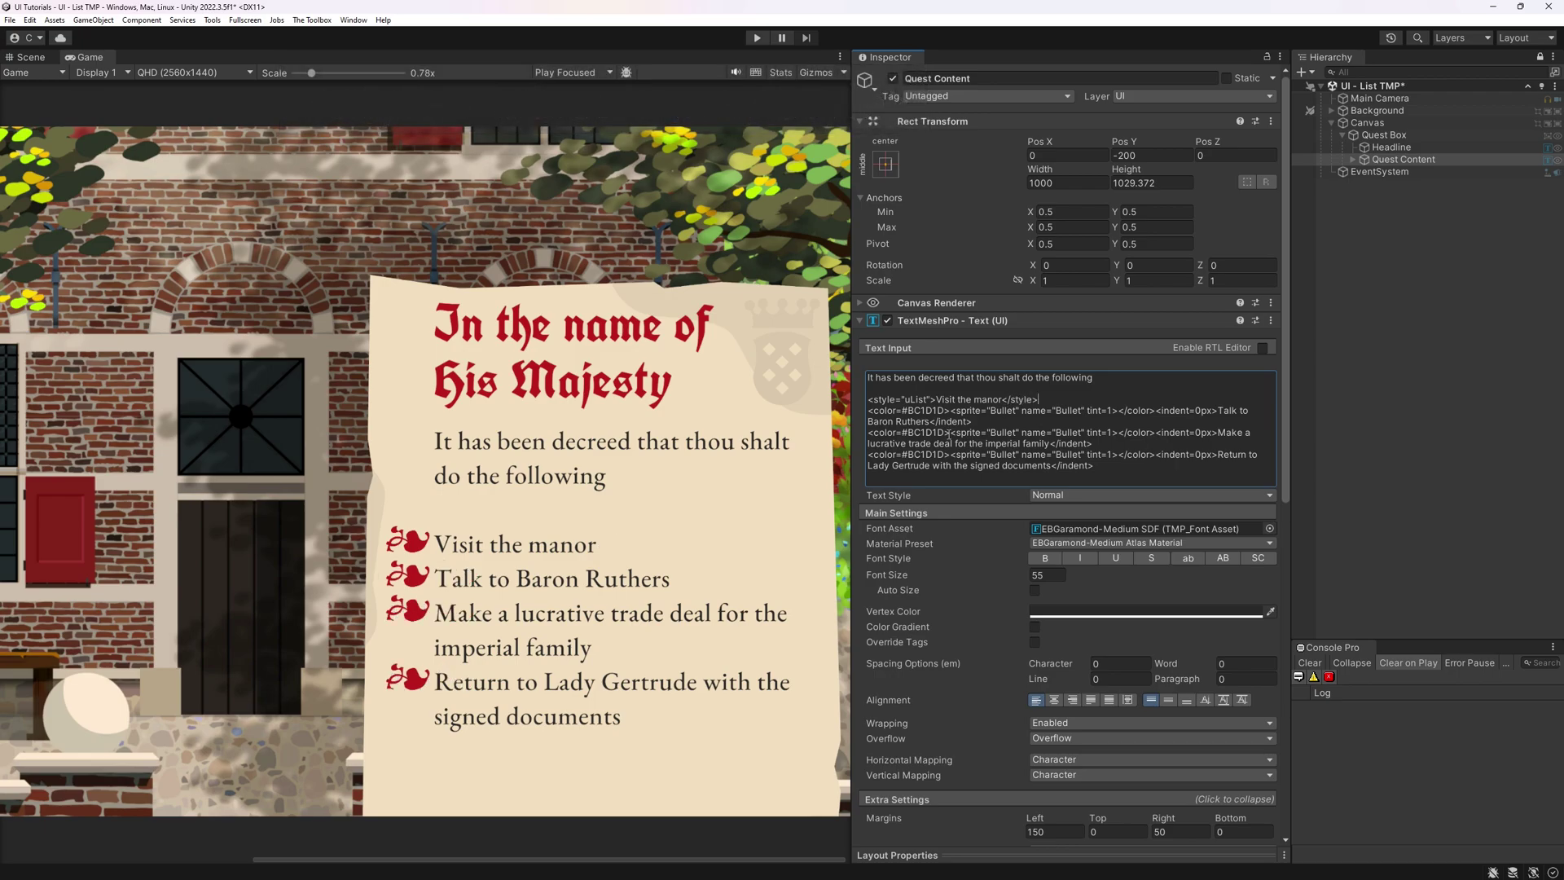
# Swap the Baron Ruthers, trade deal and Lady Gertrude lines' bullet tags for the uList opening tag.
pyautogui.moveTo(937, 399); pyautogui.dragTo(868, 399)
pyautogui.hotkey('ctrl', 'c')
pyautogui.moveTo(1216, 410); pyautogui.dragTo(868, 410)
pyautogui.hotkey('ctrl', 'v')
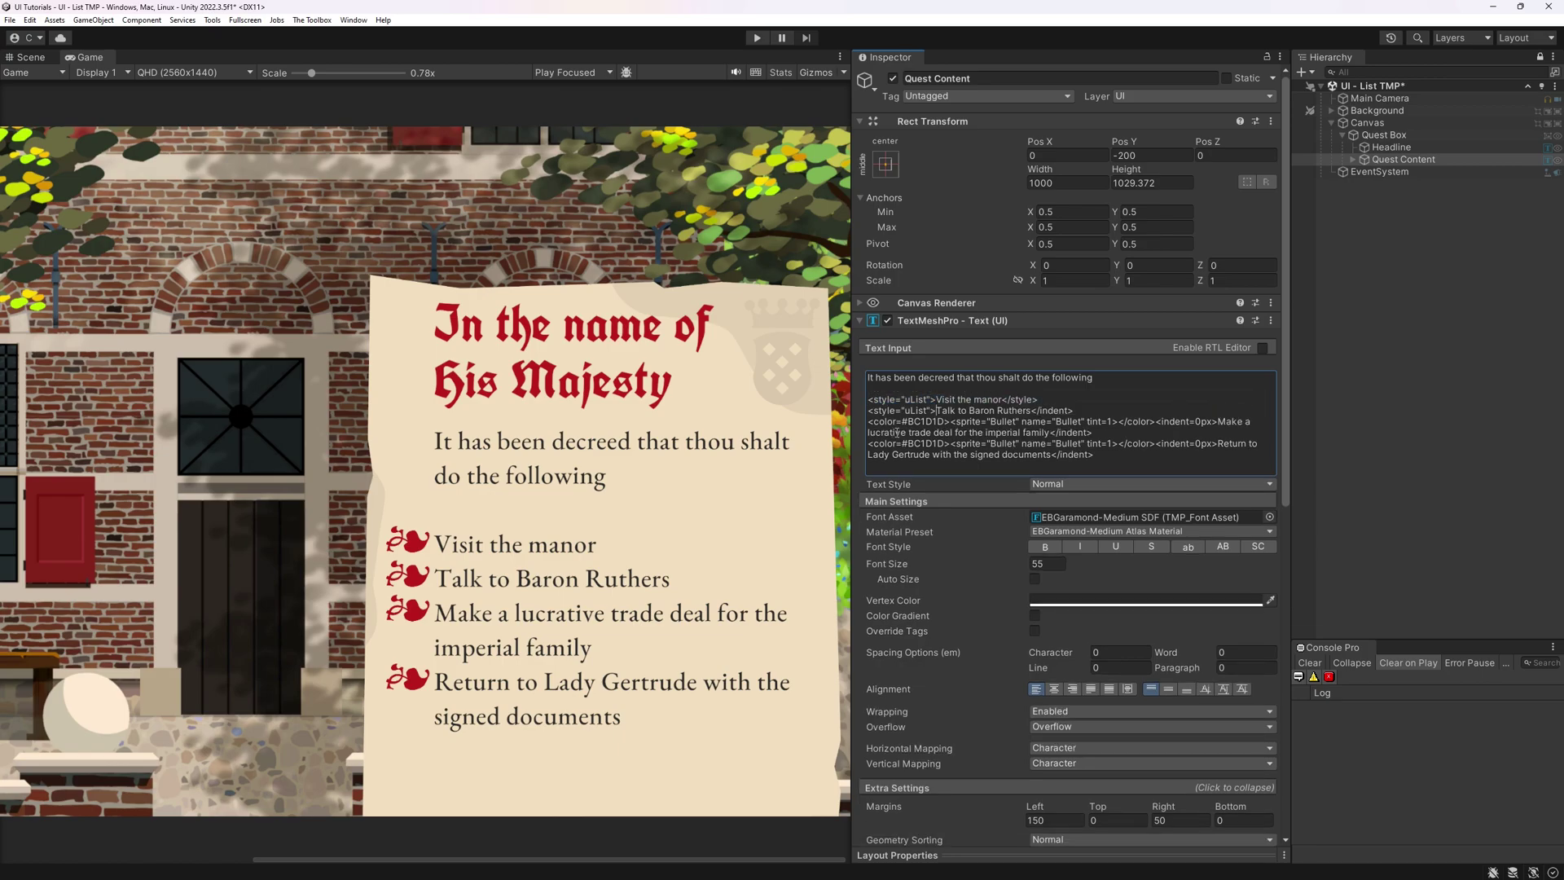
pyautogui.moveTo(1213, 422); pyautogui.dragTo(868, 421)
pyautogui.hotkey('ctrl', 'v')
pyautogui.moveTo(1217, 433); pyautogui.dragTo(868, 433)
pyautogui.hotkey('ctrl', 'v')
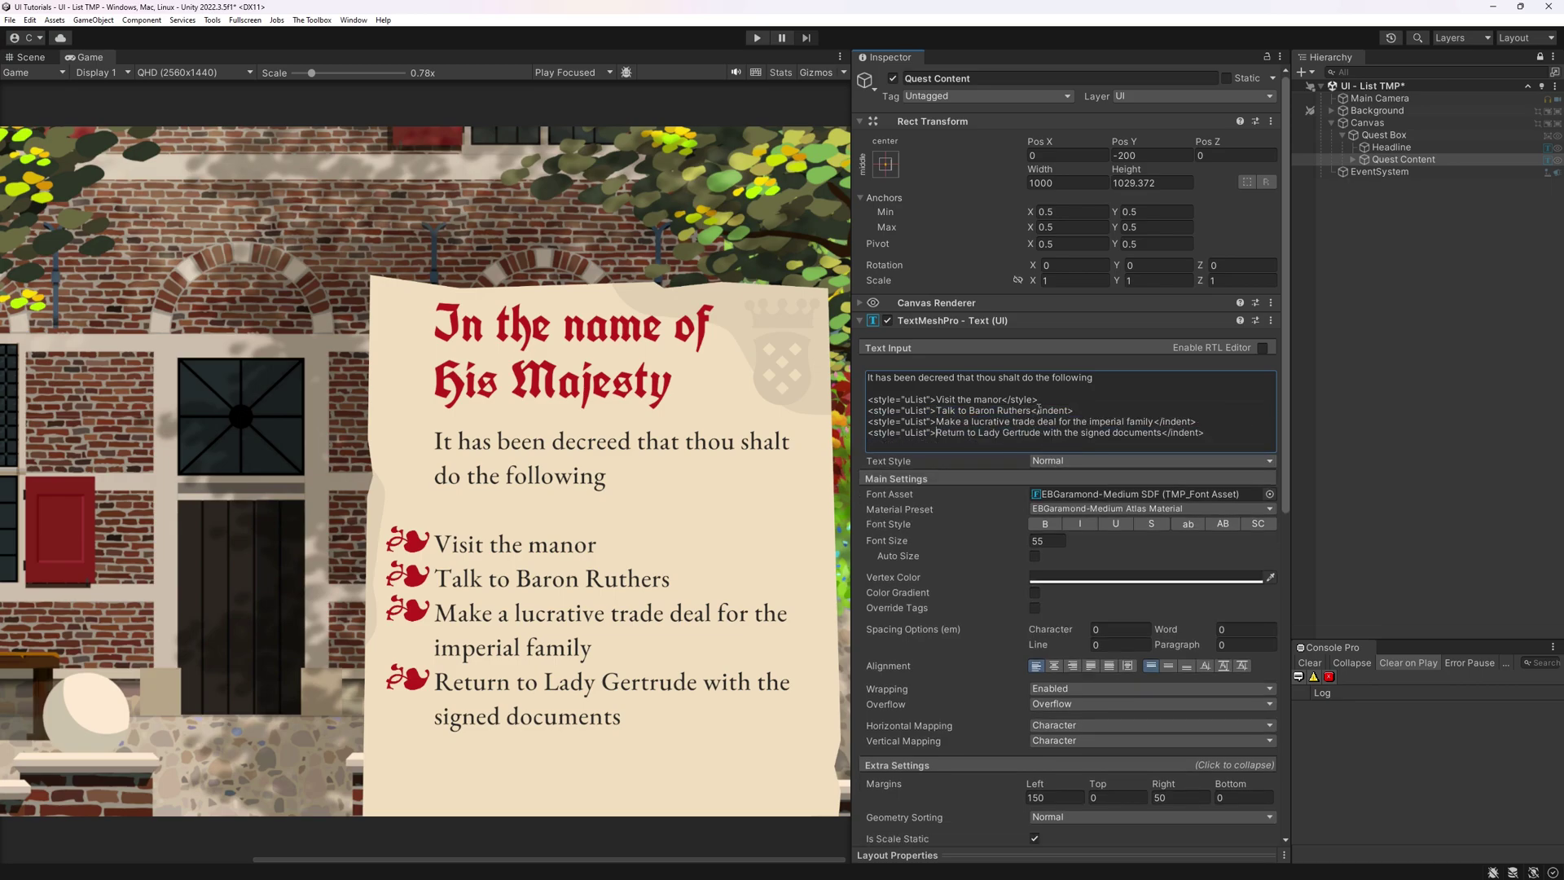
# Replace the remaining lines' end-indent tags with the closing </style> tag.
pyautogui.moveTo(1038, 399)
pyautogui.mouseDown()
pyautogui.moveTo(1001, 399)
pyautogui.moveTo(1036, 409)
pyautogui.mouseUp()
pyautogui.hotkey('ctrl', 'c')
pyautogui.hotkey('ctrl', 'v')
pyautogui.moveTo(1198, 421); pyautogui.dragTo(1166, 435)
pyautogui.hotkey('ctrl', 'v')
pyautogui.hotkey('ctrl', 'v')
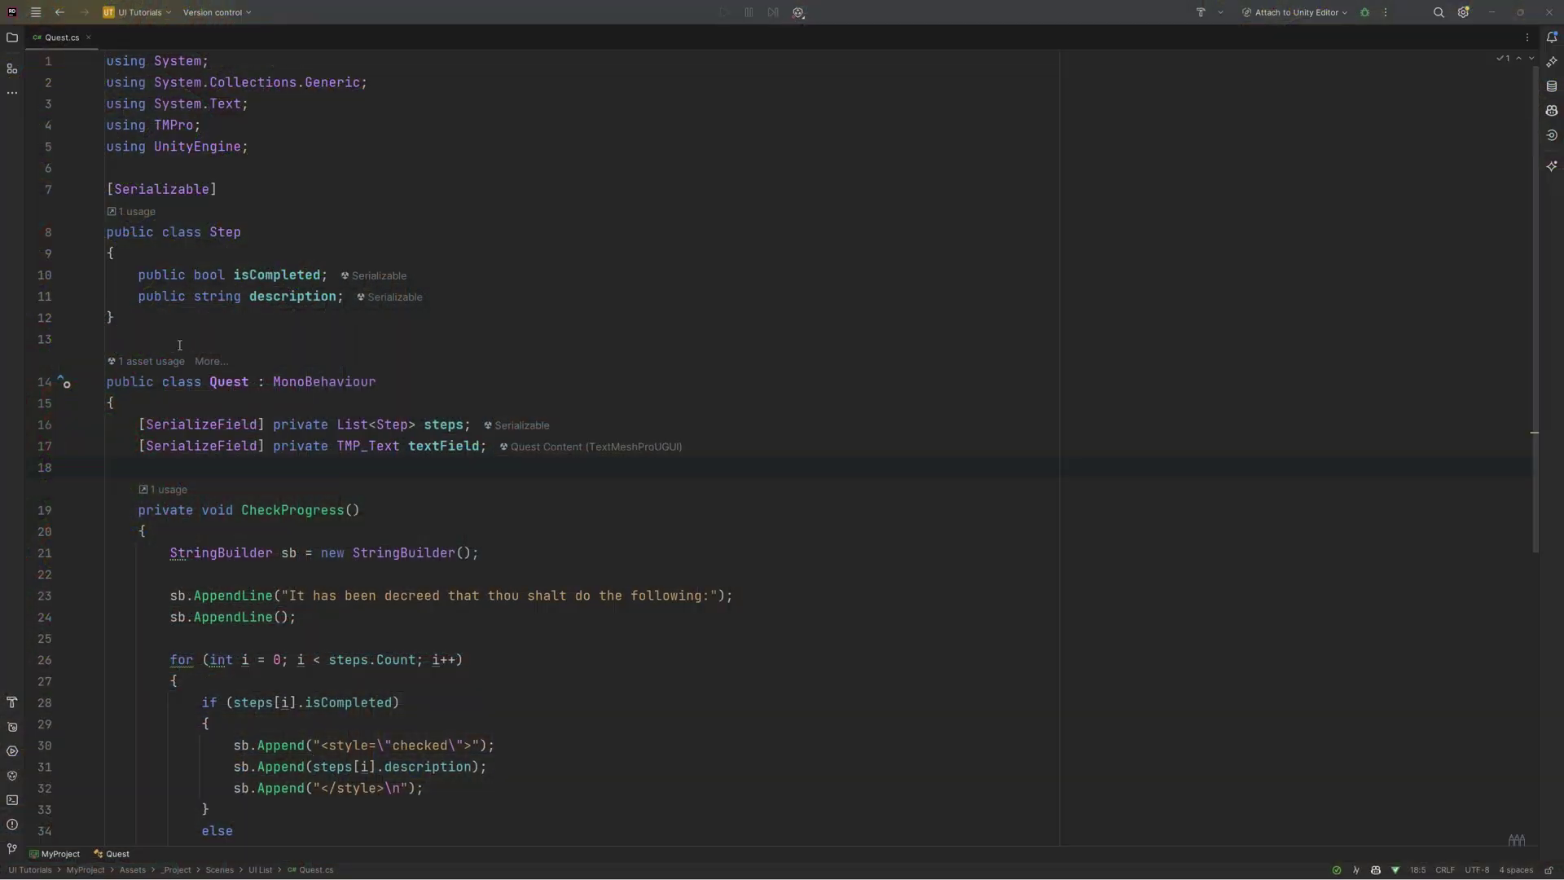
# Highlight the Step class and its isCompleted and description fields in Quest.cs.
pyautogui.moveTo(130, 326); pyautogui.dragTo(107, 189)
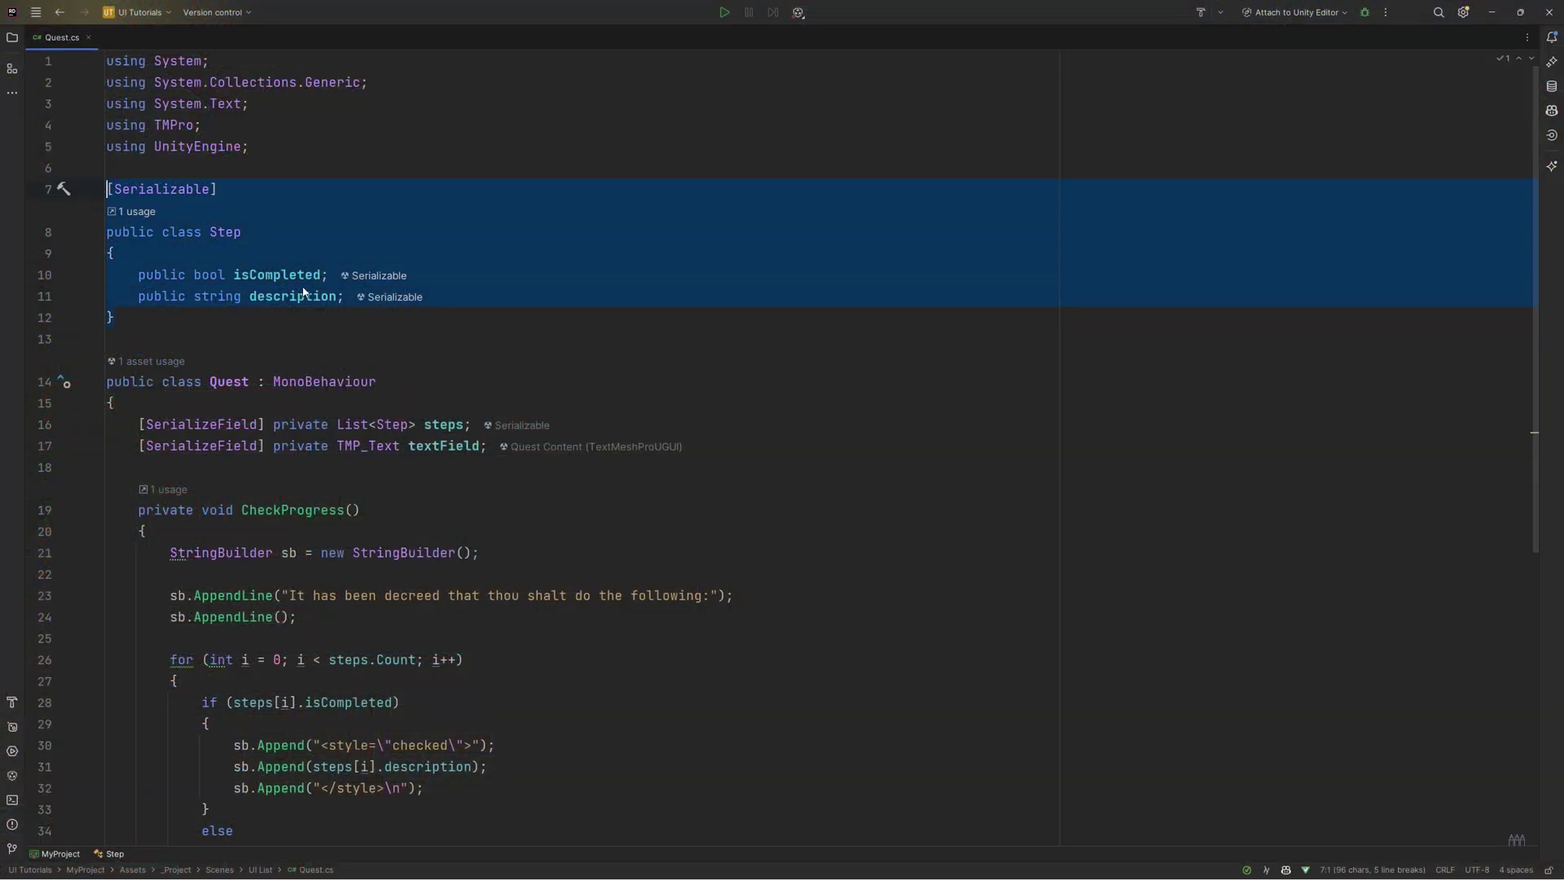
pyautogui.moveTo(332, 277); pyautogui.dragTo(138, 277)
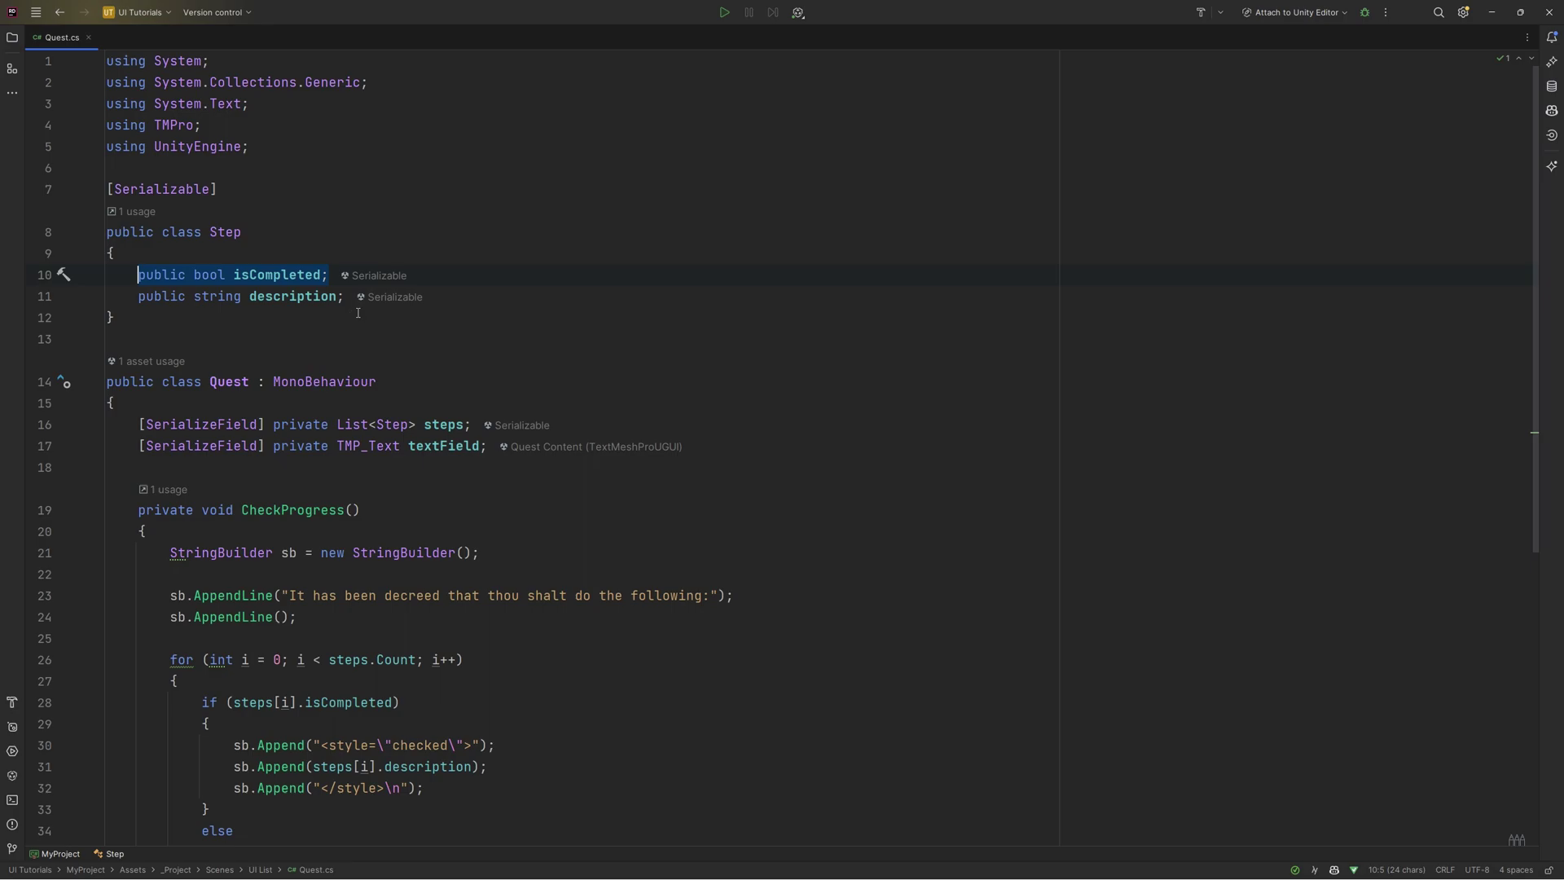
pyautogui.moveTo(347, 297); pyautogui.dragTo(139, 300)
# Highlight the Quest class's serialized list of steps.
pyautogui.click(237, 381)
pyautogui.moveTo(471, 424); pyautogui.dragTo(137, 424)
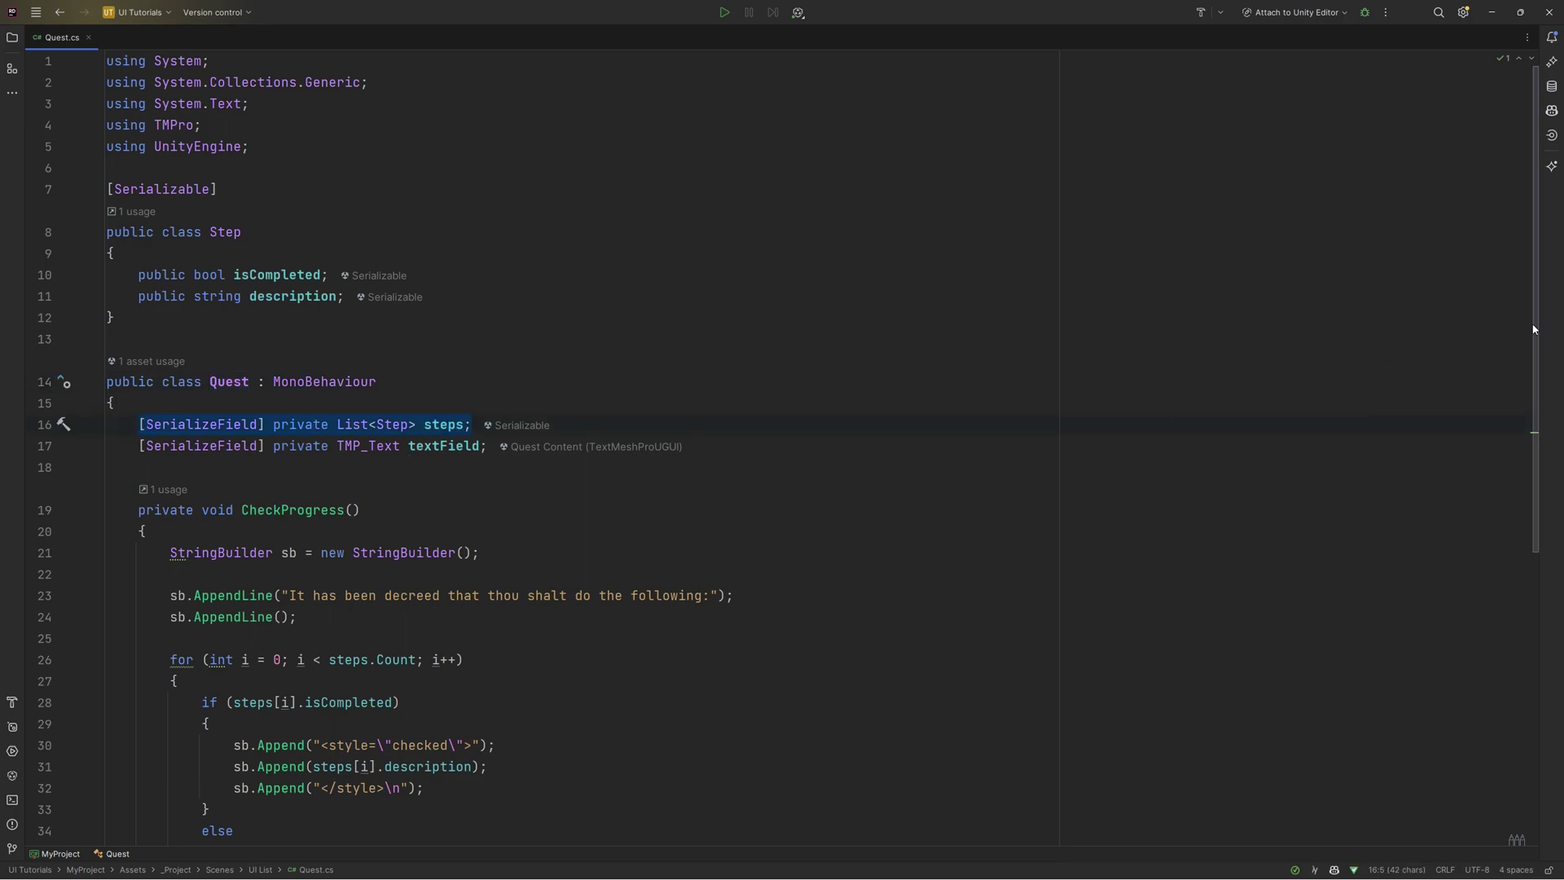
pyautogui.moveTo(1533, 328); pyautogui.dragTo(1526, 449)
pyautogui.scroll(-1, 1525, 552)
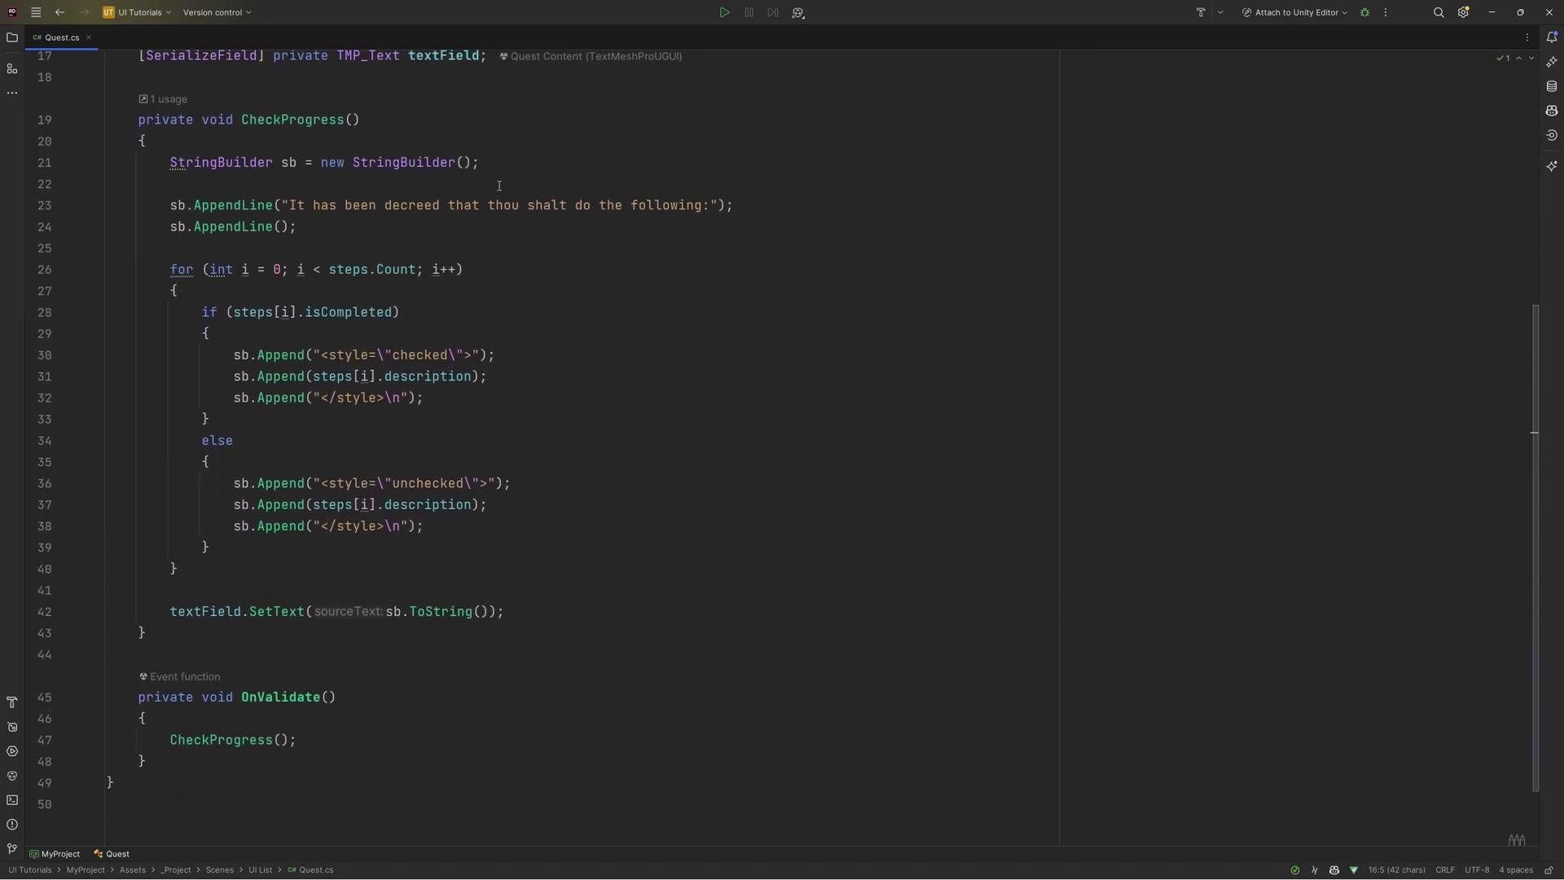
pyautogui.moveTo(108, 119); pyautogui.dragTo(147, 632)
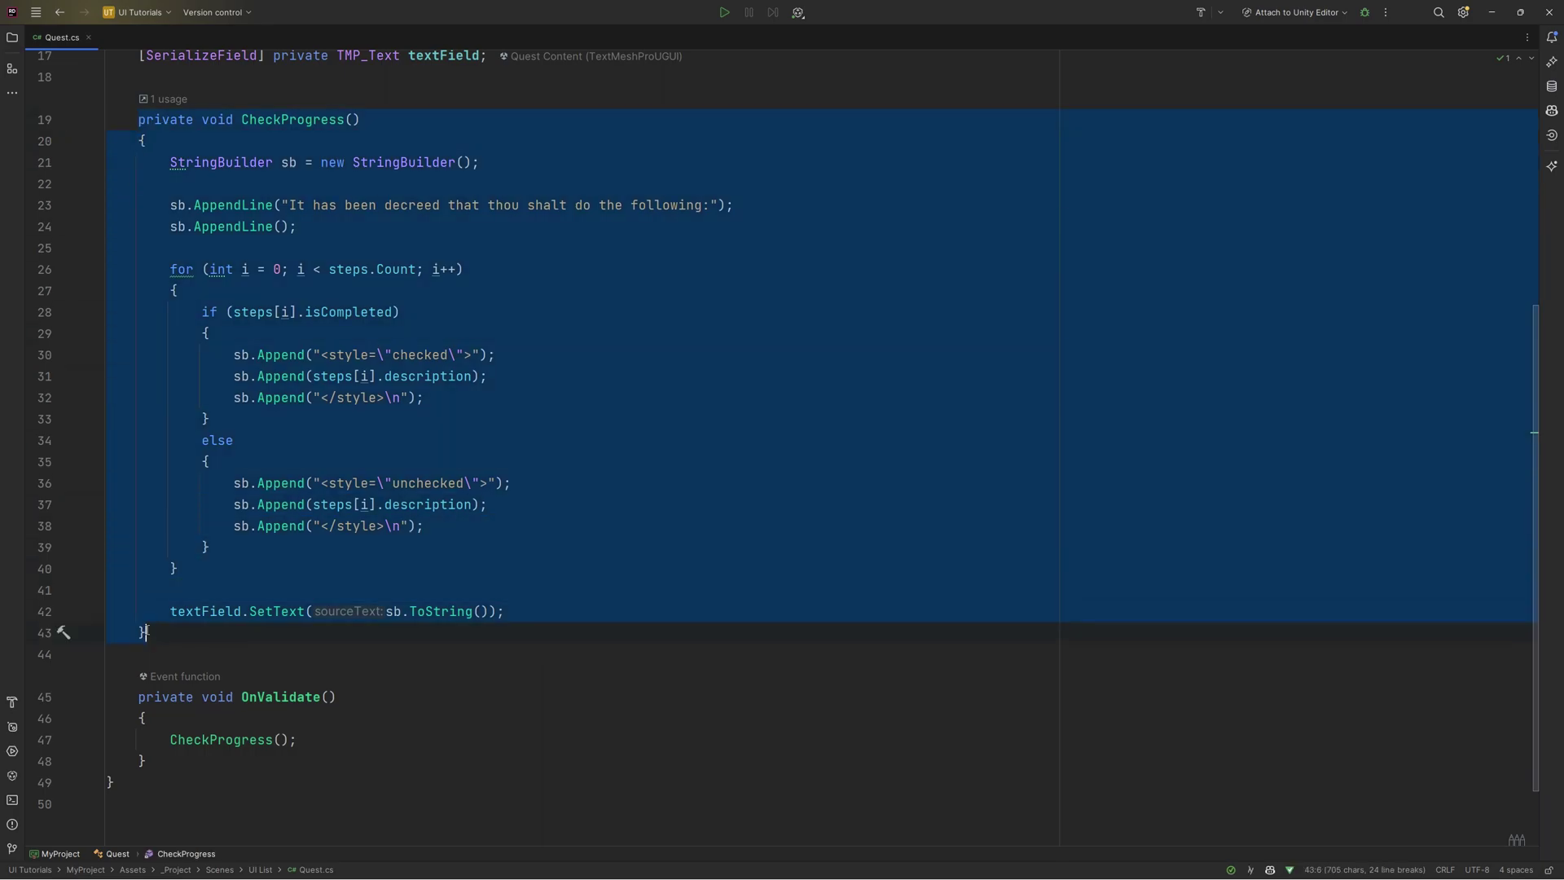
pyautogui.click(164, 269)
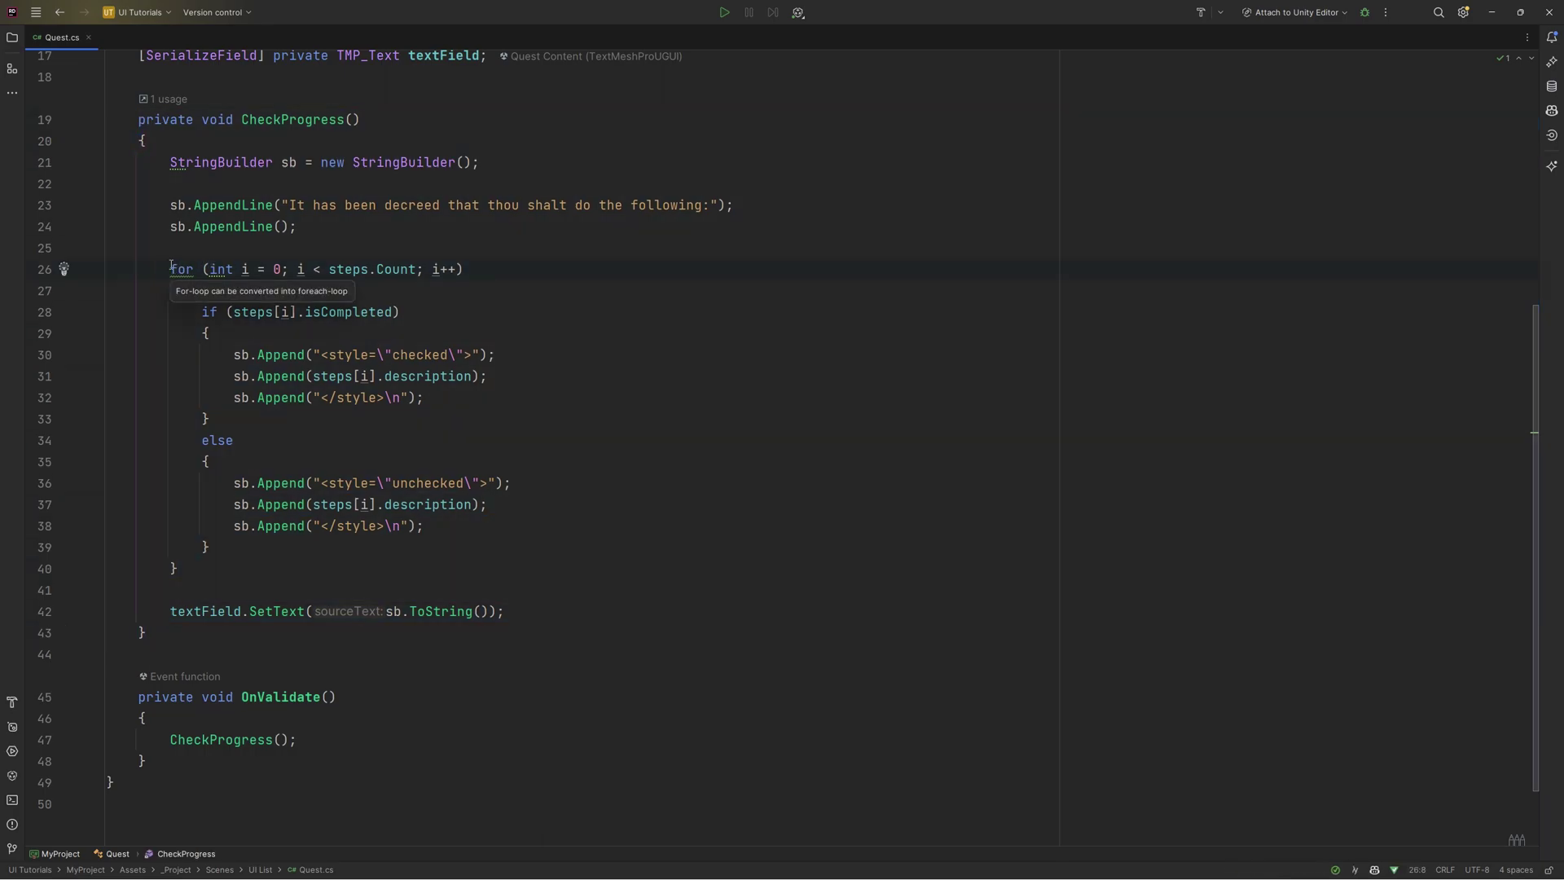
pyautogui.moveTo(170, 268); pyautogui.dragTo(459, 269)
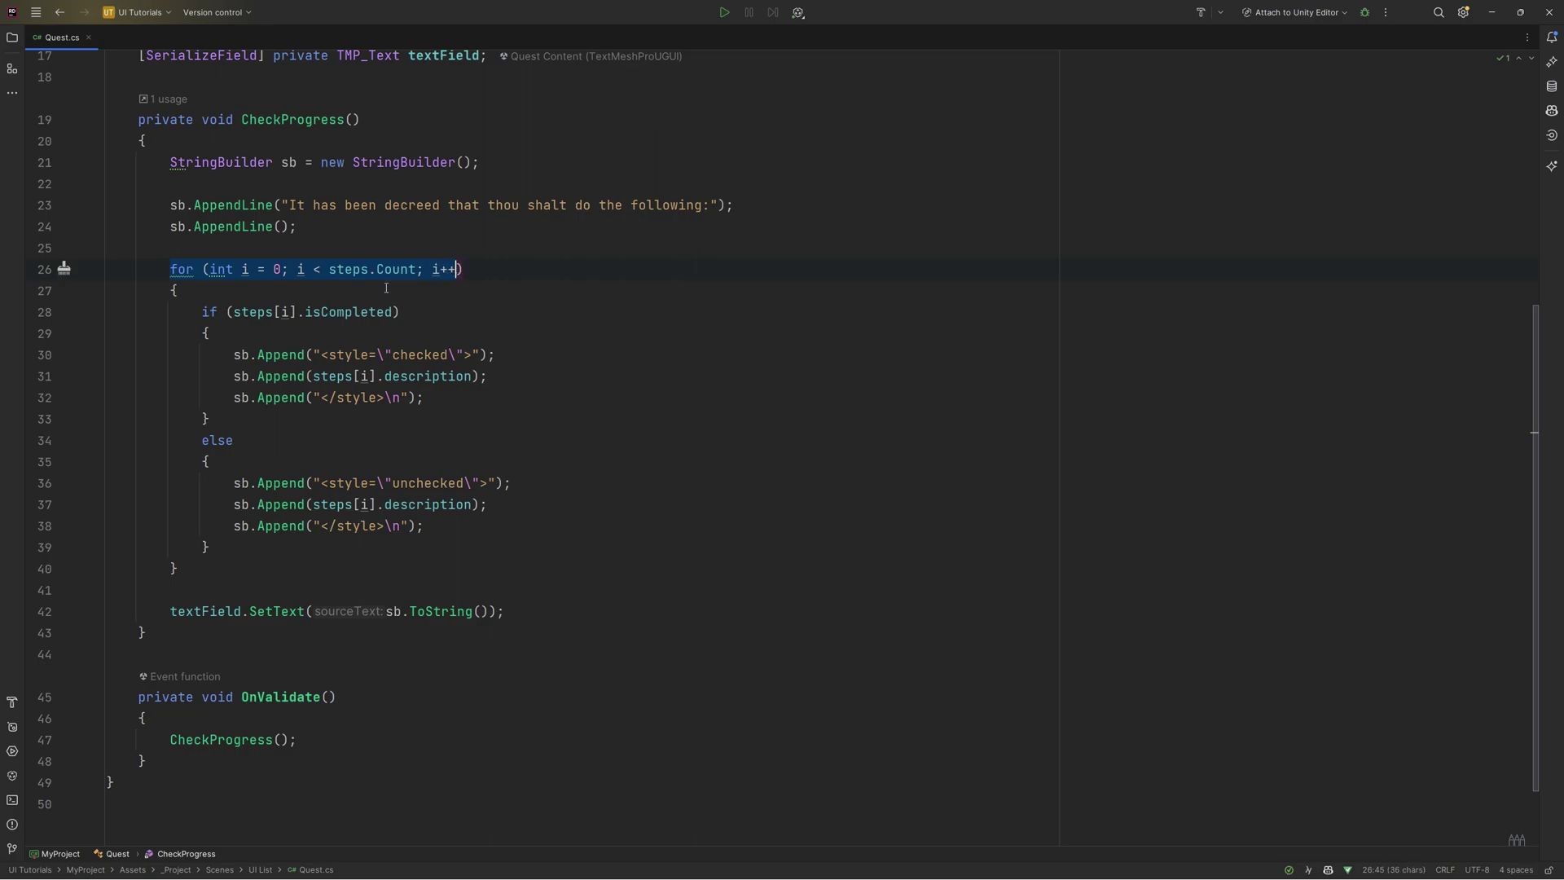
pyautogui.doubleClick(429, 484)
pyautogui.doubleClick(423, 356)
pyautogui.moveTo(174, 613); pyautogui.dragTo(504, 613)
pyautogui.moveTo(138, 696); pyautogui.dragTo(158, 766)
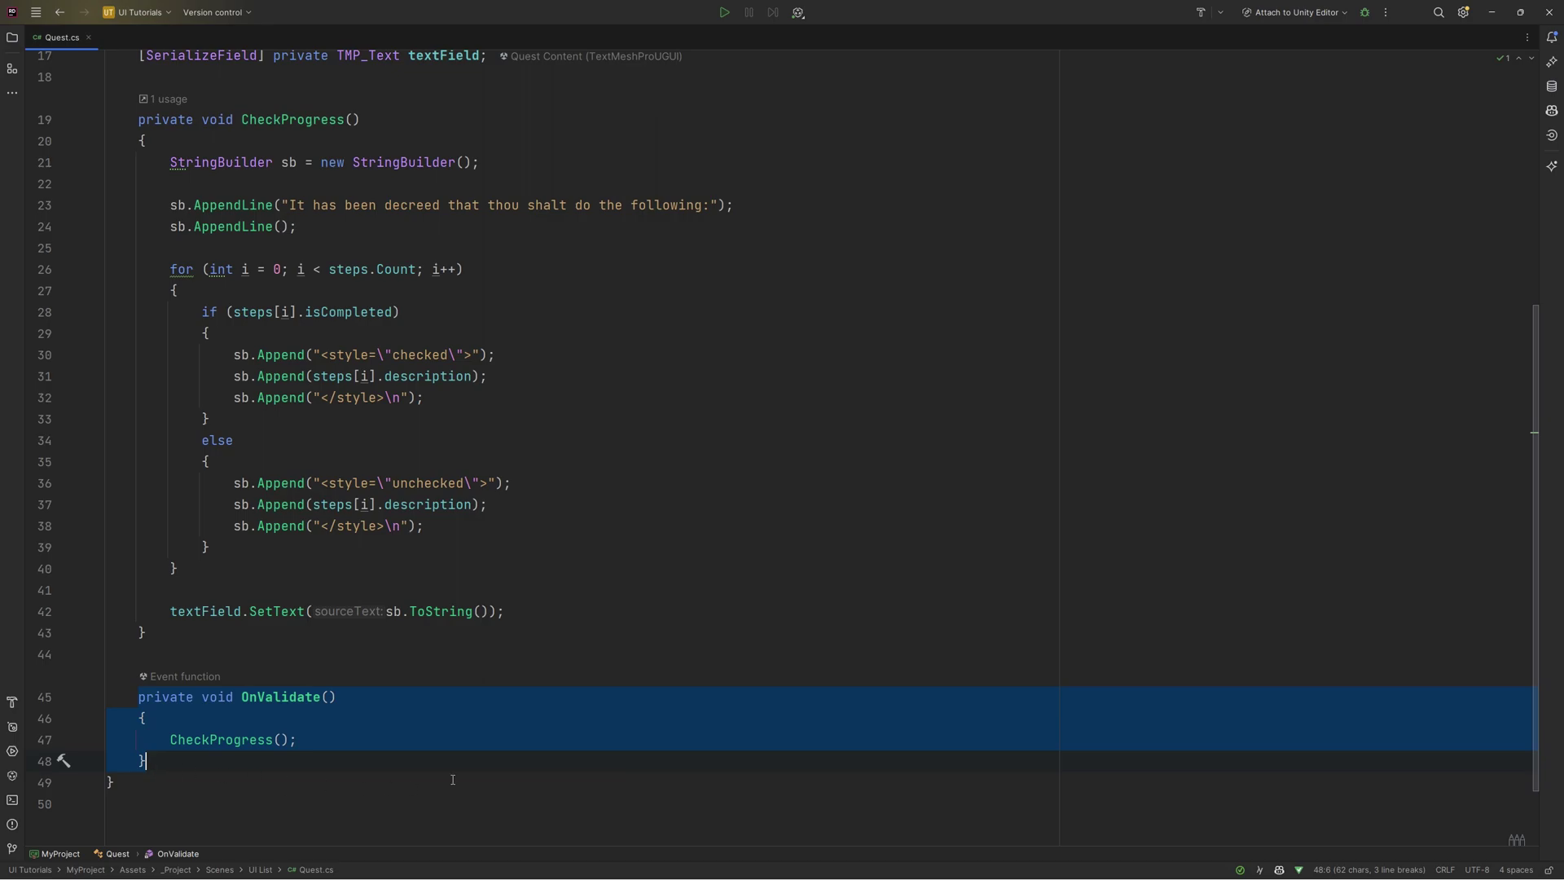